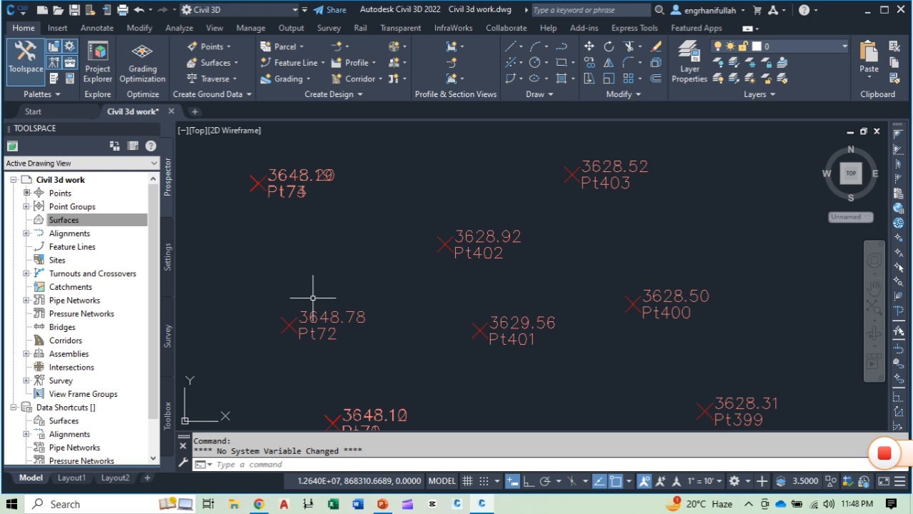
Step: Start a new TIN surface from the drawing's Surfaces collection and name it "Surafce of 1st practice"
{"action": "scroll", "coordinate": [313, 298], "scroll_direction": "down", "scroll_amount": 2}
{"action": "middle_click_drag", "start_coordinate": [367, 343], "coordinate": [372, 271]}
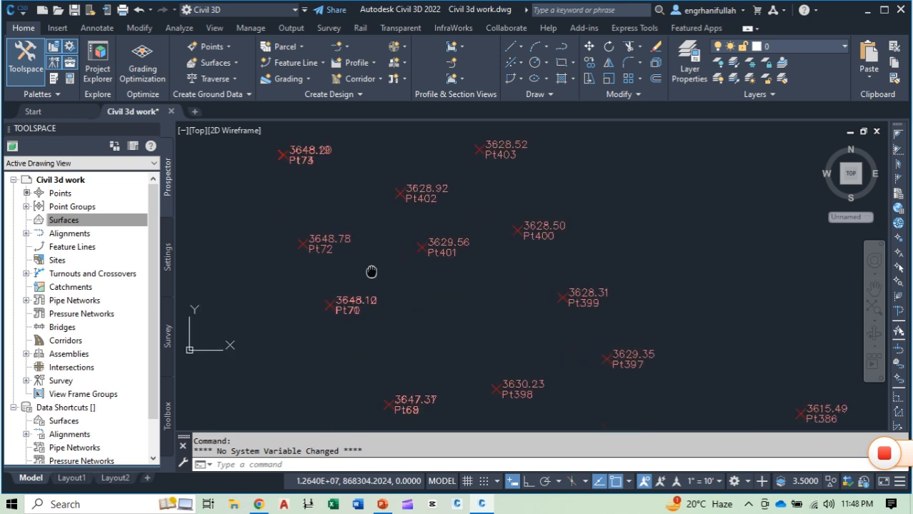
{"action": "scroll", "coordinate": [467, 326], "scroll_direction": "down", "scroll_amount": 5}
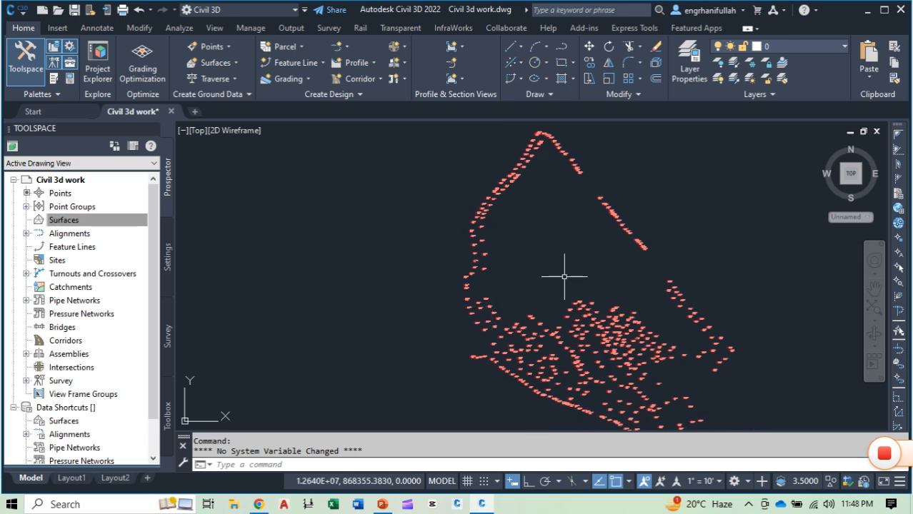
{"action": "middle_click_drag", "start_coordinate": [565, 276], "coordinate": [432, 279]}
{"action": "scroll", "coordinate": [466, 277], "scroll_direction": "down", "scroll_amount": 2}
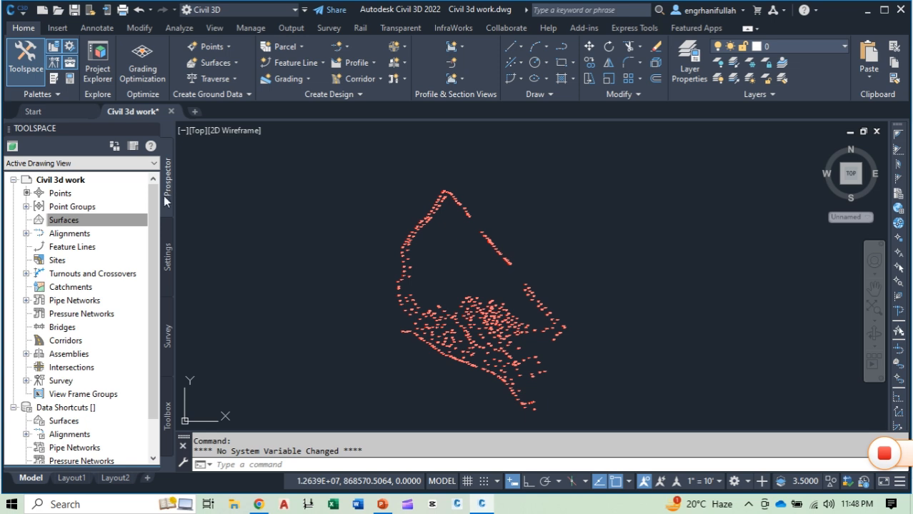
{"action": "left_click", "coordinate": [66, 221]}
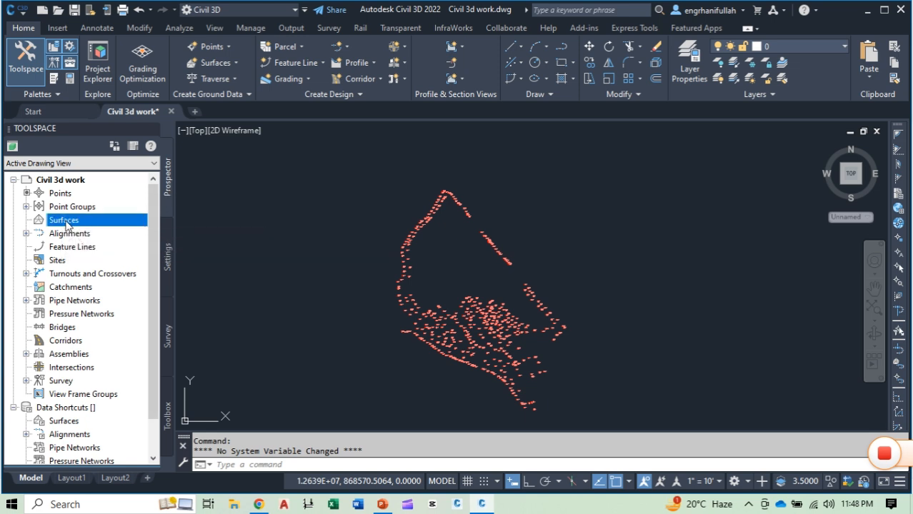
{"action": "right_click", "coordinate": [67, 225]}
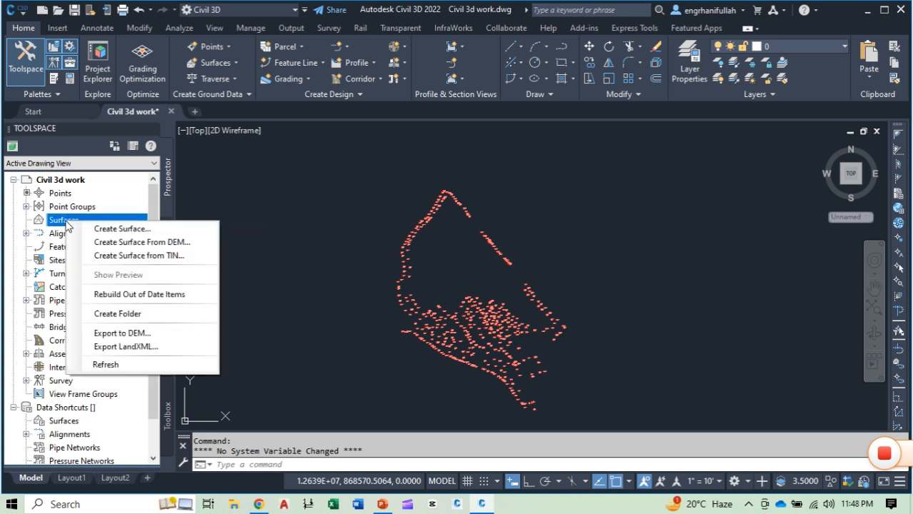
{"action": "left_click", "coordinate": [123, 232]}
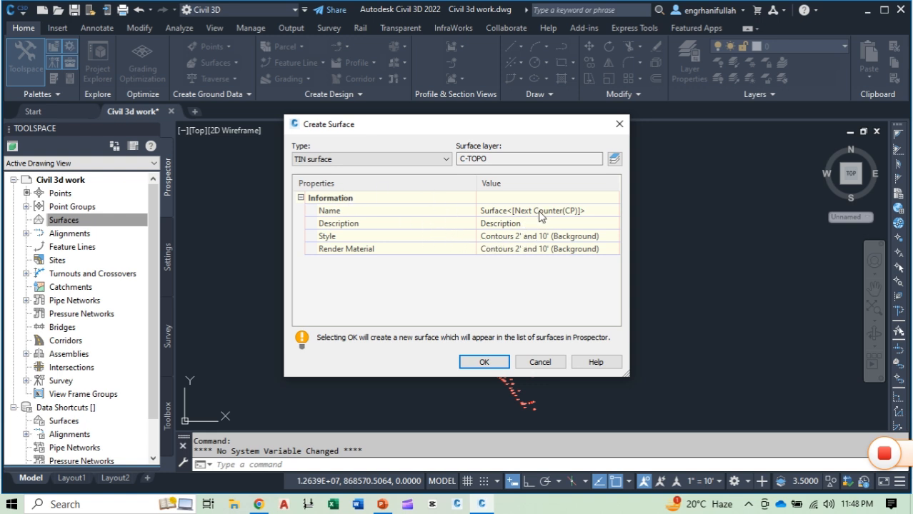
{"action": "left_click", "coordinate": [581, 213]}
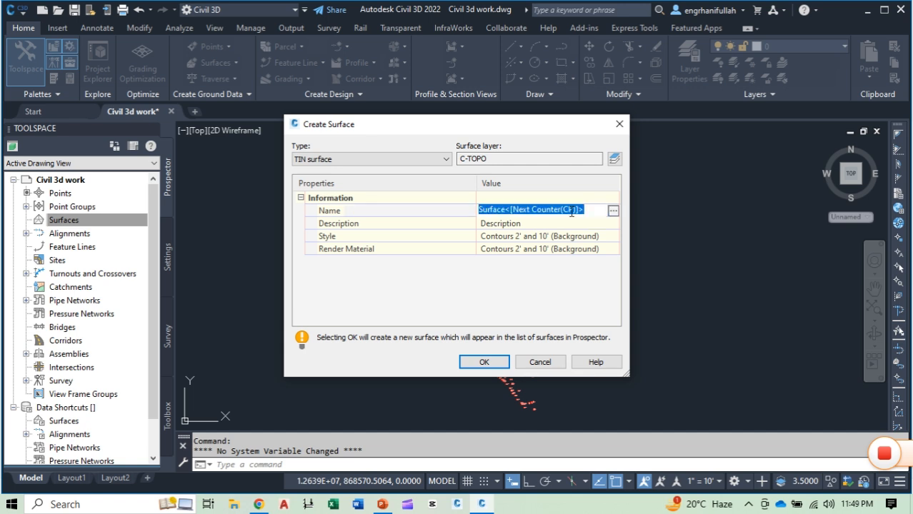
{"action": "type", "text": "Surface of 1st practice"}
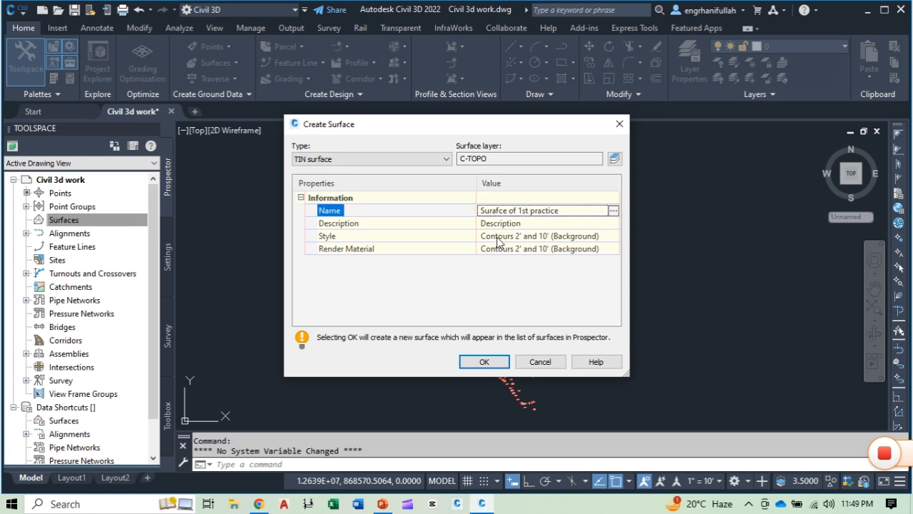
Step: Assign the Contours 1' and 5' (Design) style to the new surface and create it
{"action": "left_click", "coordinate": [527, 240]}
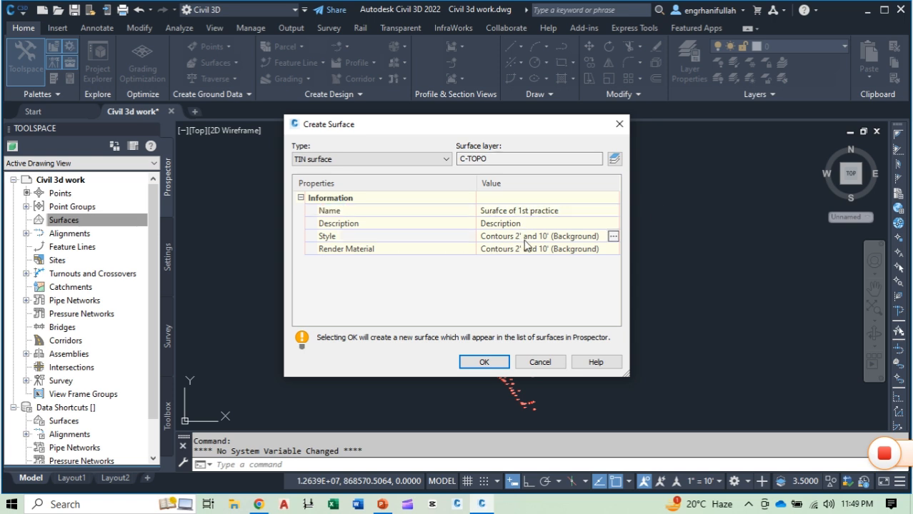
{"action": "left_click", "coordinate": [614, 239]}
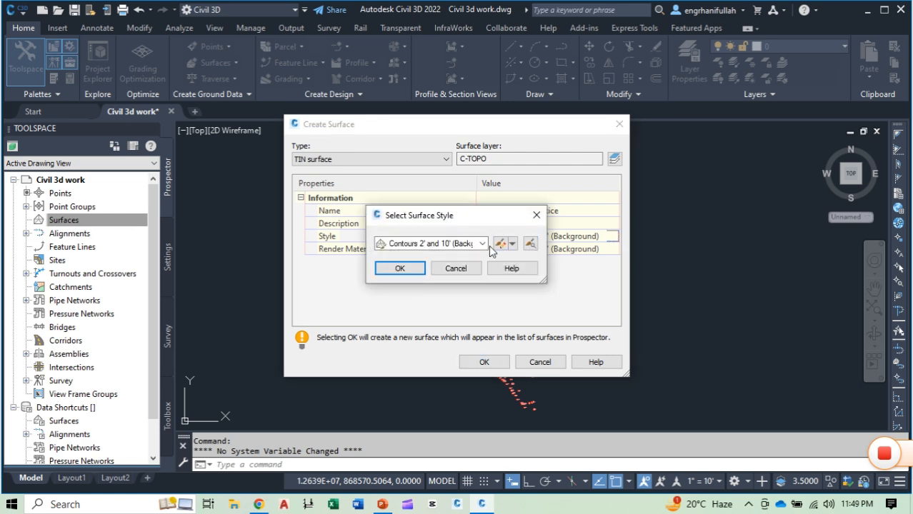
{"action": "left_click", "coordinate": [486, 244]}
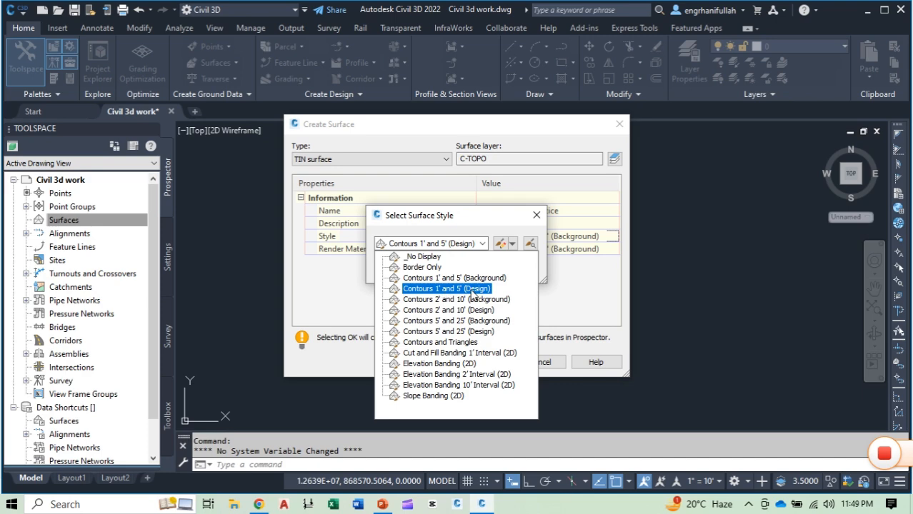
{"action": "left_click", "coordinate": [470, 289]}
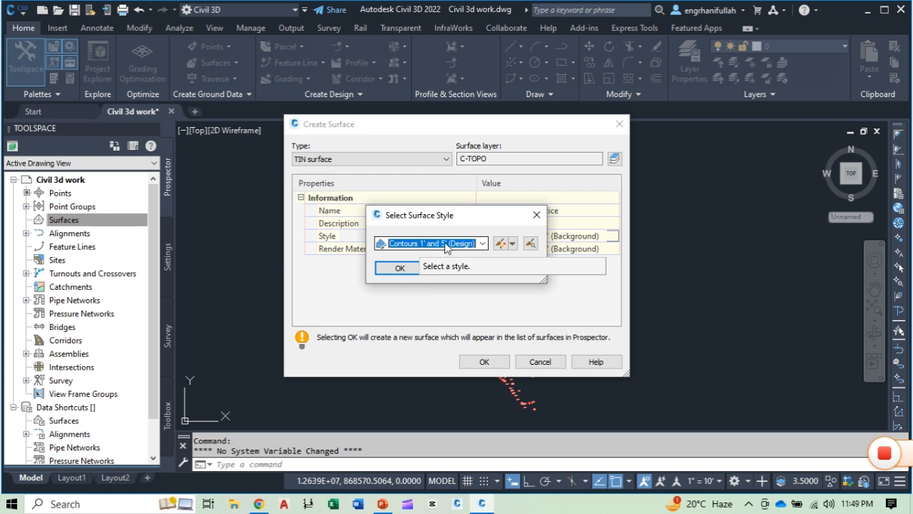
{"action": "left_click", "coordinate": [400, 268]}
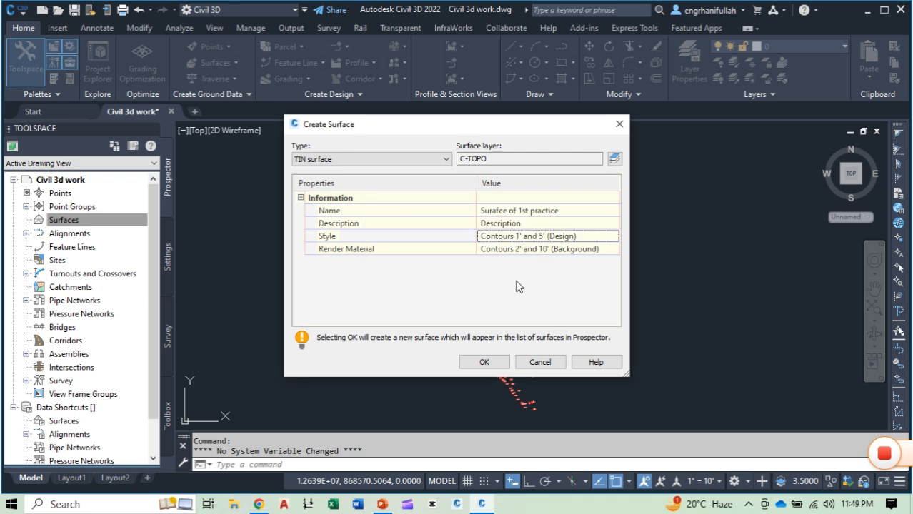
{"action": "left_click", "coordinate": [486, 362]}
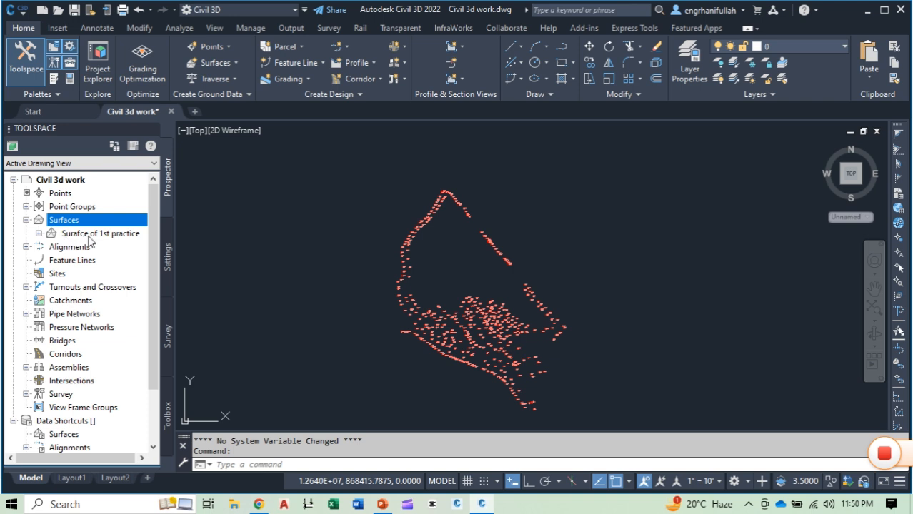
Step: Add the _All Points point group to the definition of the surface "Surafce of 1st practice"
{"action": "left_click", "coordinate": [40, 233]}
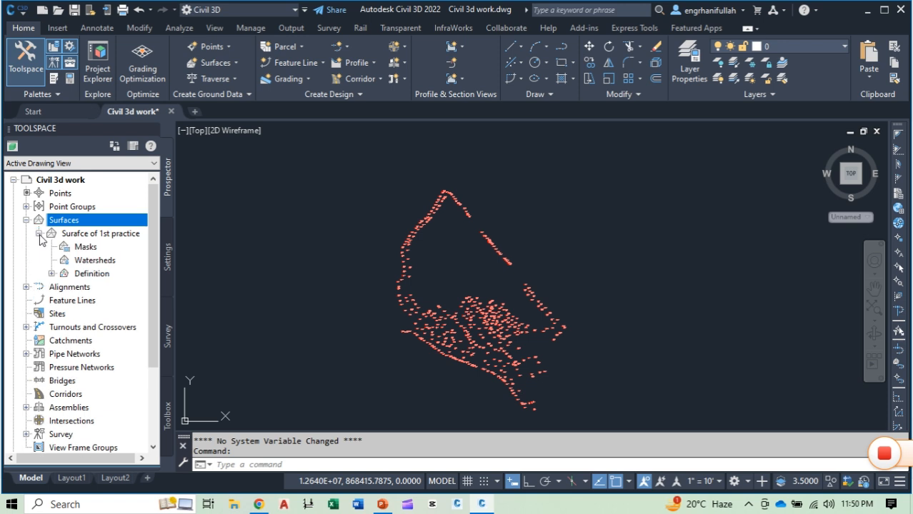
{"action": "left_click", "coordinate": [51, 274]}
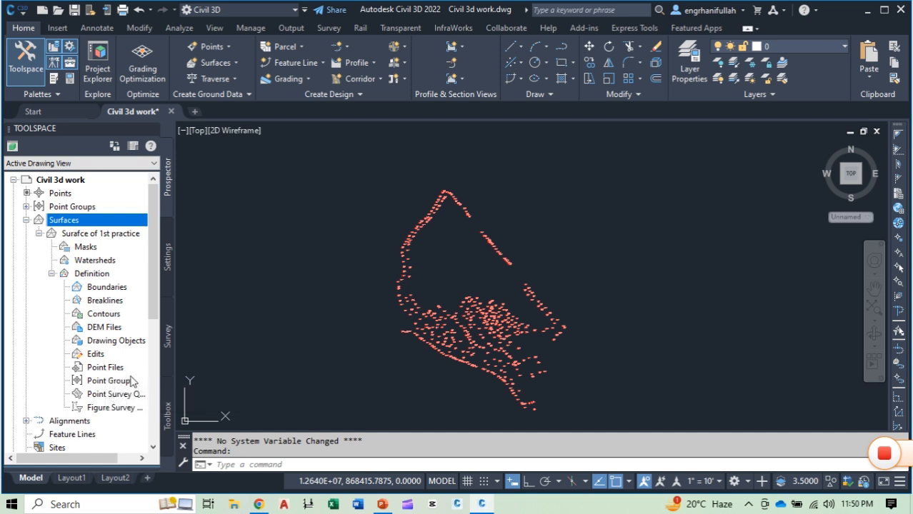
{"action": "left_click", "coordinate": [100, 383]}
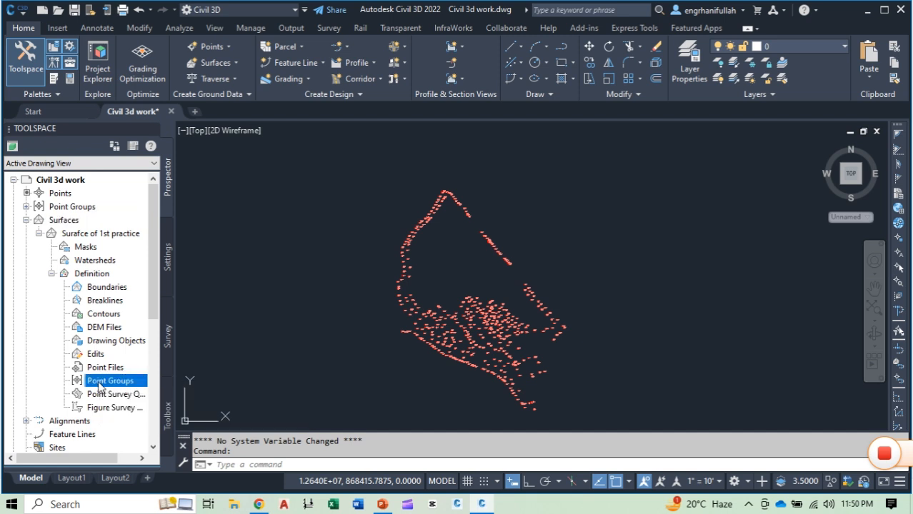
{"action": "right_click", "coordinate": [100, 385]}
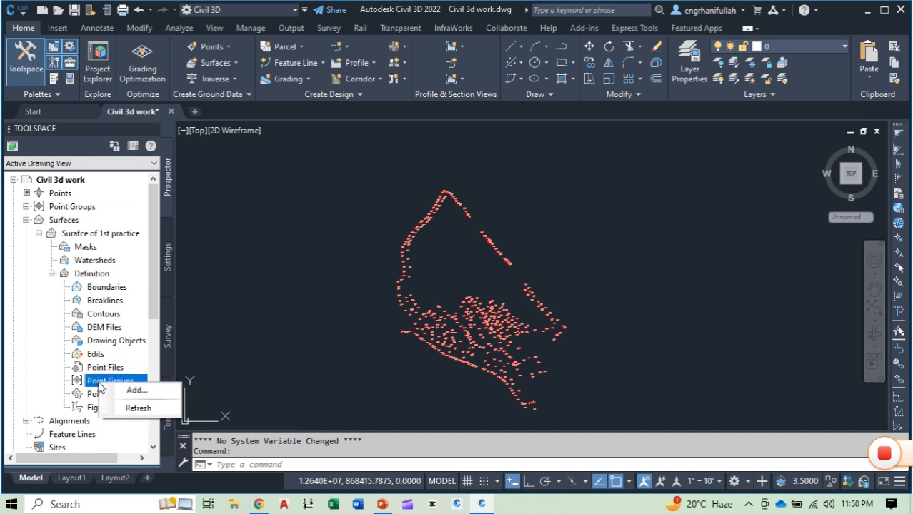
{"action": "left_click", "coordinate": [135, 392]}
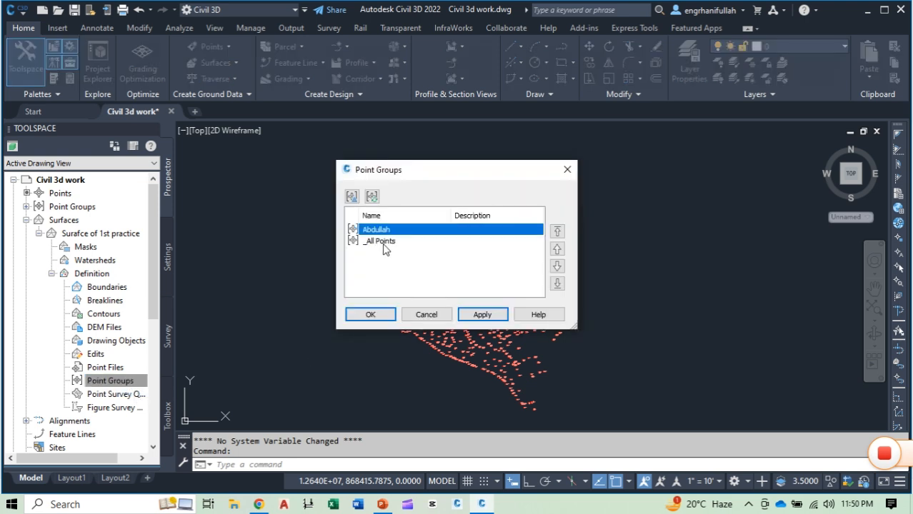
{"action": "left_click", "coordinate": [383, 241]}
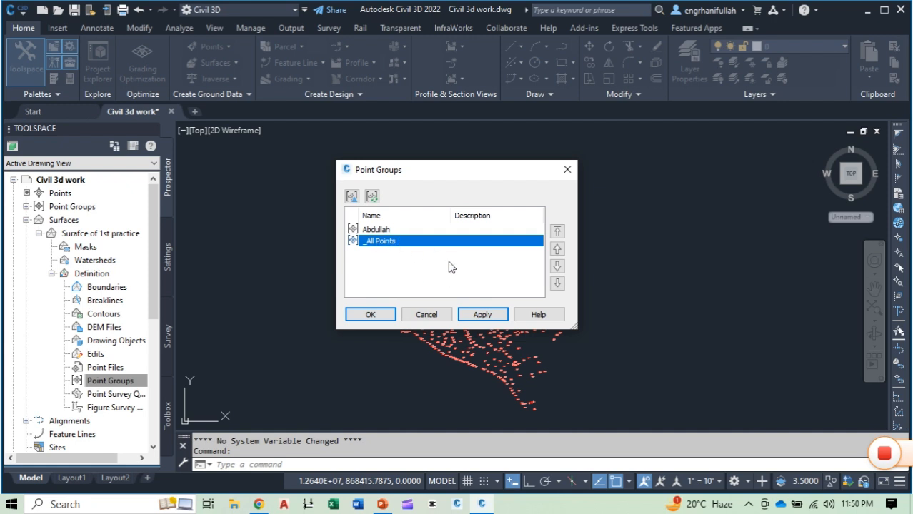
{"action": "left_click", "coordinate": [481, 316]}
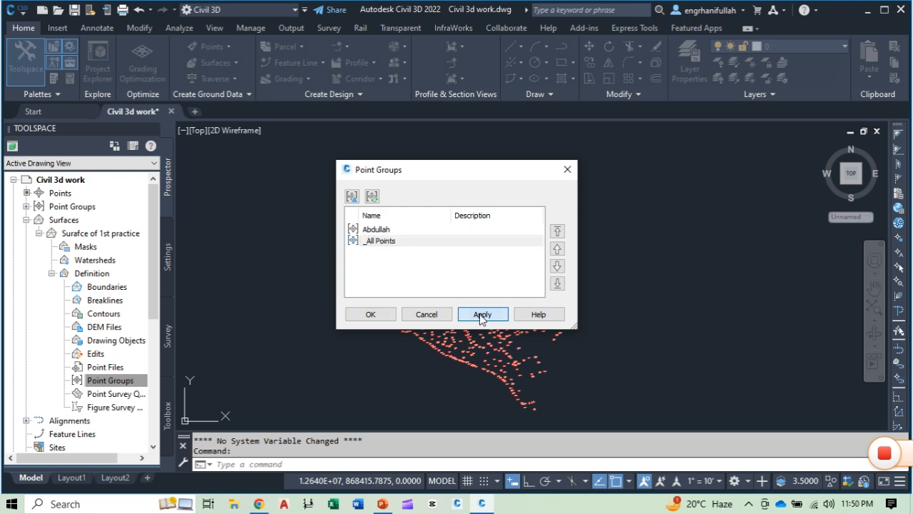
{"action": "left_click", "coordinate": [371, 315]}
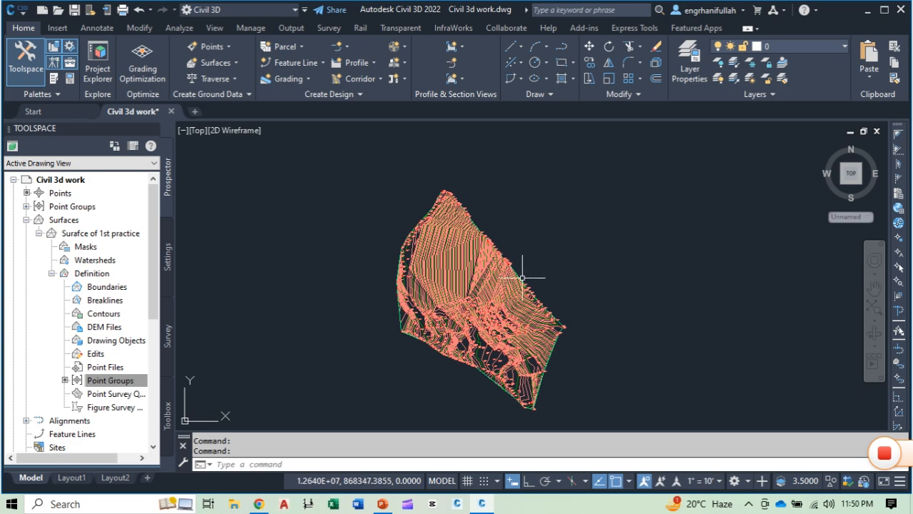
Step: Examine the generated contours across the surface, including the lower point cluster, the middle area and the northern tip
{"action": "scroll", "coordinate": [418, 277], "scroll_direction": "up", "scroll_amount": 6}
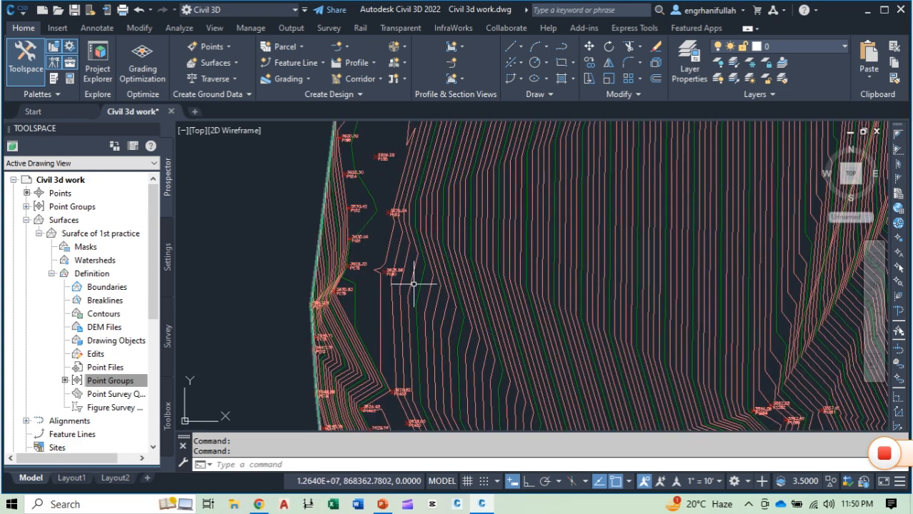
{"action": "scroll", "coordinate": [457, 293], "scroll_direction": "down", "scroll_amount": 6}
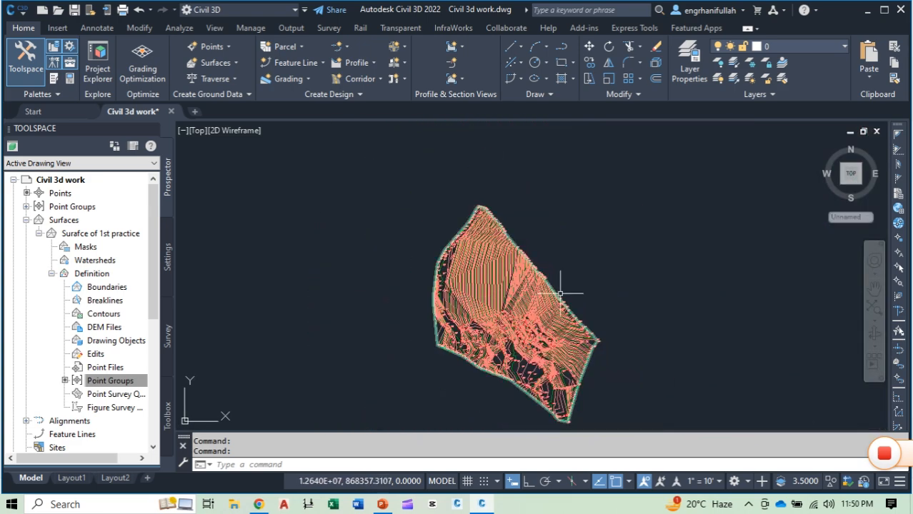
{"action": "middle_click_drag", "start_coordinate": [600, 310], "coordinate": [545, 262]}
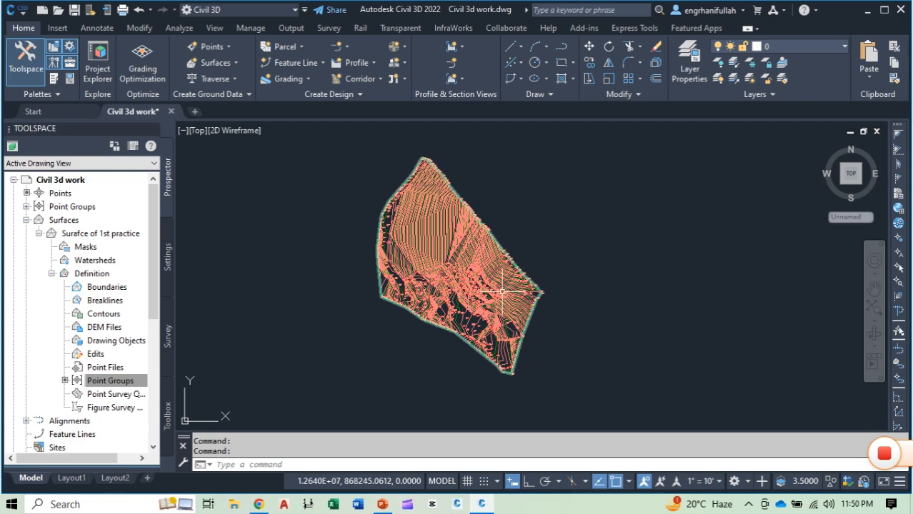
{"action": "scroll", "coordinate": [421, 265], "scroll_direction": "up", "scroll_amount": 5}
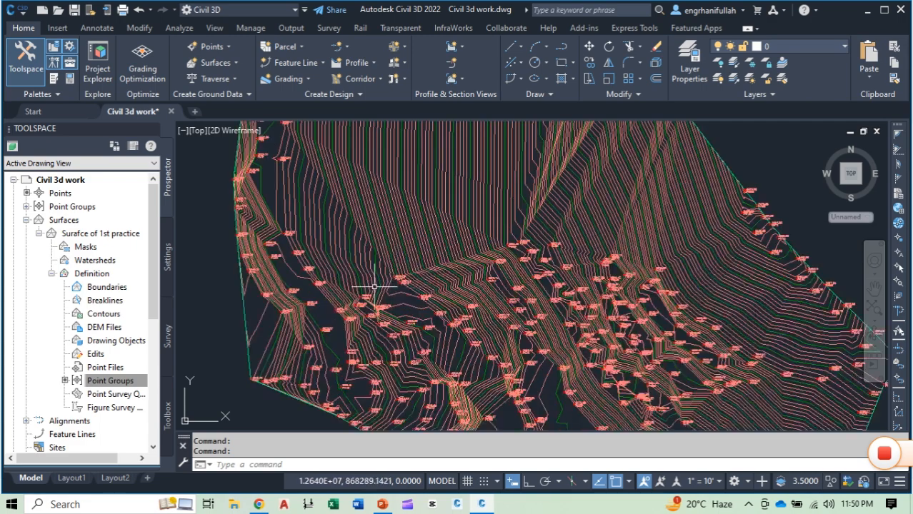
{"action": "scroll", "coordinate": [374, 287], "scroll_direction": "up", "scroll_amount": 2}
{"action": "scroll", "coordinate": [435, 233], "scroll_direction": "up", "scroll_amount": 1}
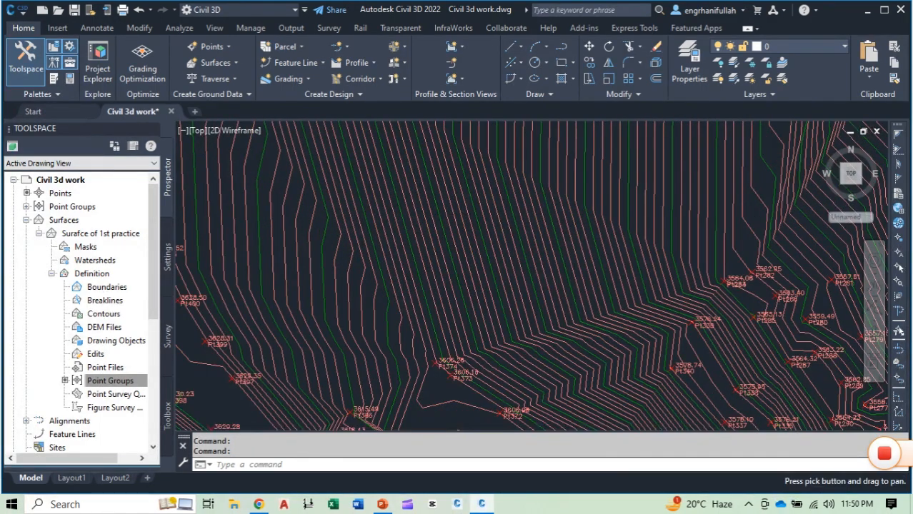
{"action": "middle_click_drag", "start_coordinate": [430, 273], "coordinate": [452, 431]}
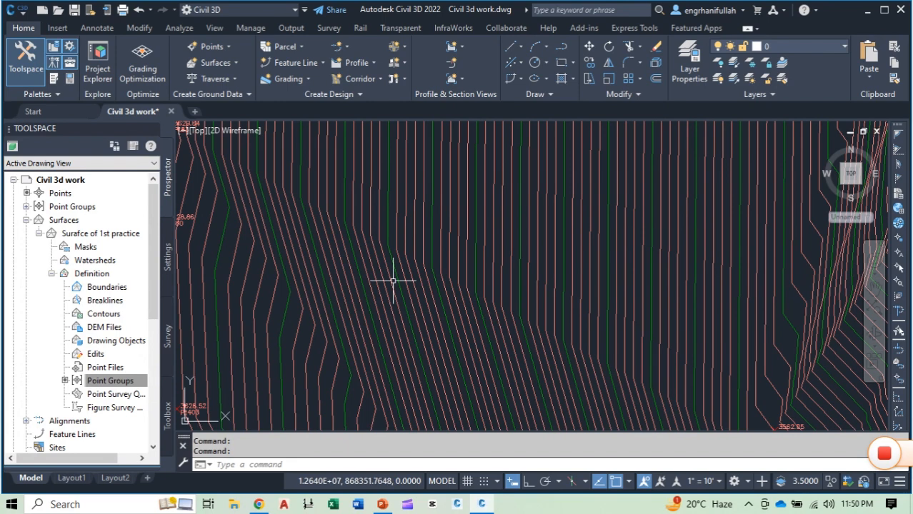
{"action": "mouse_move", "coordinate": [388, 240]}
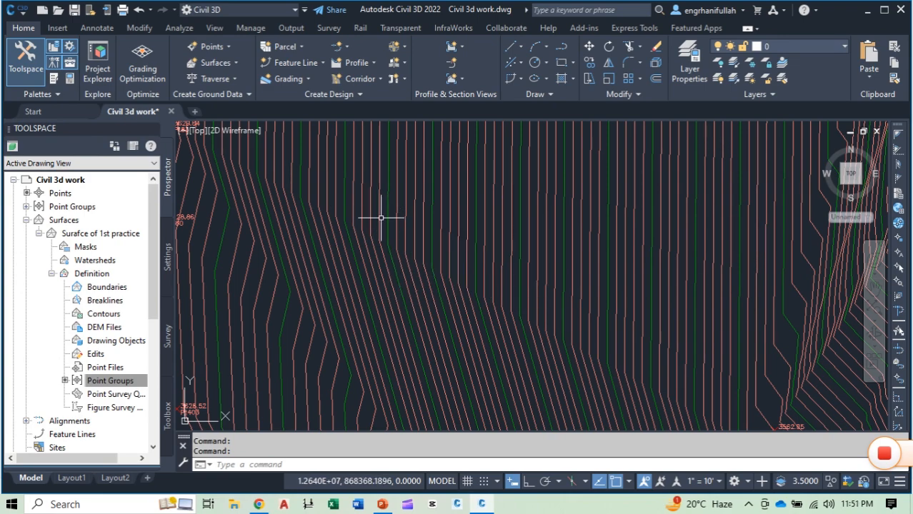
{"action": "scroll", "coordinate": [380, 230], "scroll_direction": "down", "scroll_amount": 2}
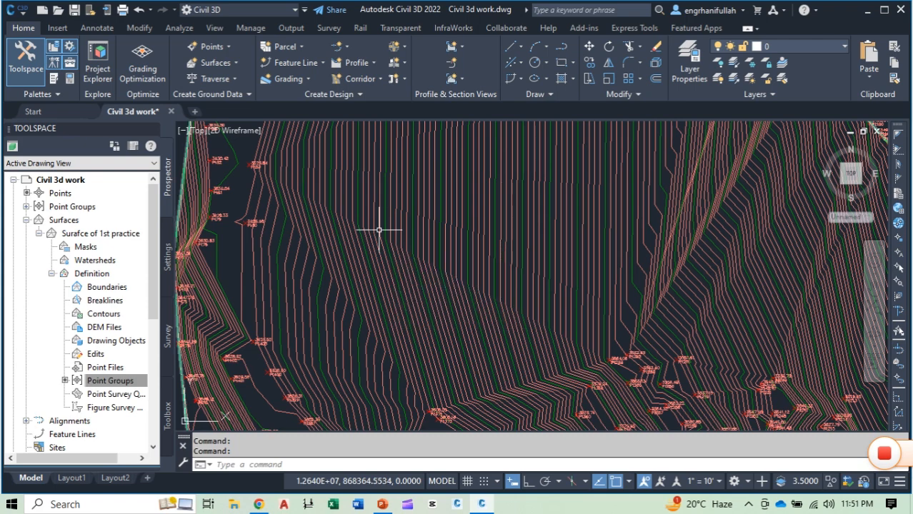
{"action": "scroll", "coordinate": [380, 229], "scroll_direction": "down", "scroll_amount": 4}
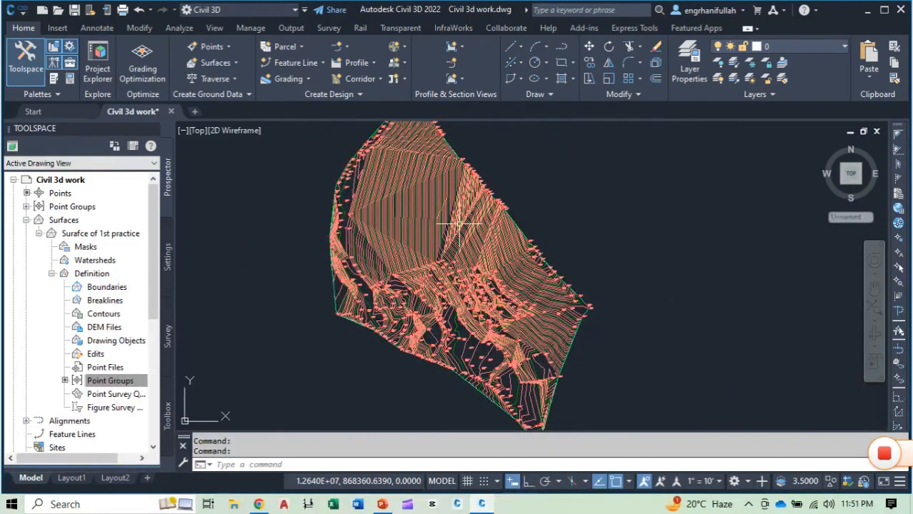
{"action": "scroll", "coordinate": [398, 198], "scroll_direction": "up", "scroll_amount": 6}
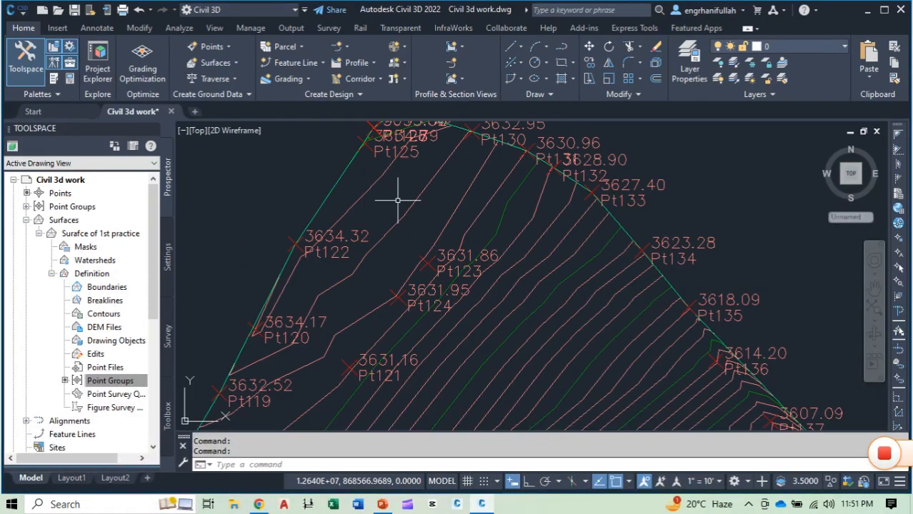
{"action": "scroll", "coordinate": [381, 272], "scroll_direction": "down", "scroll_amount": 4}
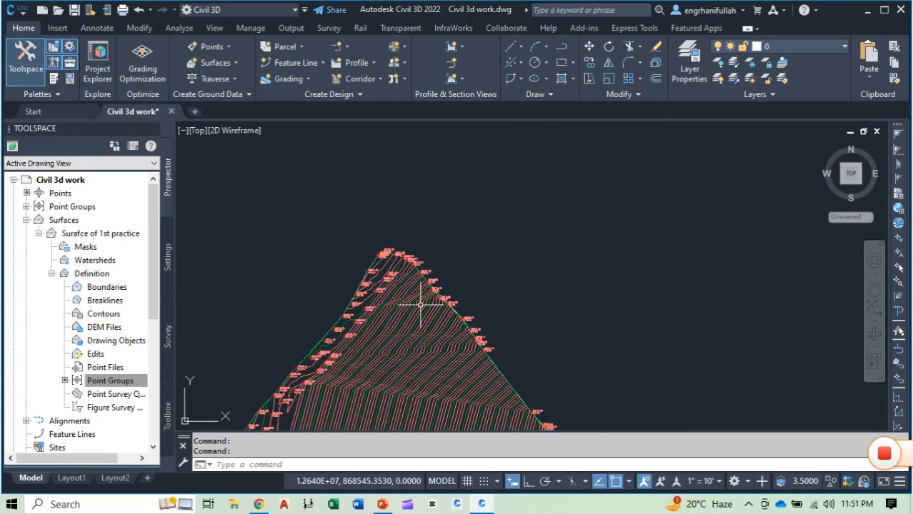
{"action": "scroll", "coordinate": [429, 307], "scroll_direction": "up", "scroll_amount": 2}
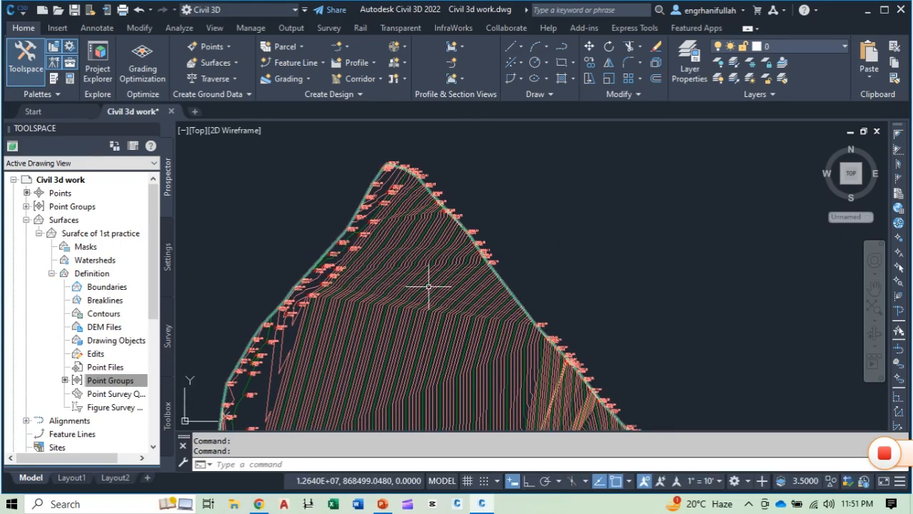
{"action": "scroll", "coordinate": [432, 308], "scroll_direction": "down", "scroll_amount": 5}
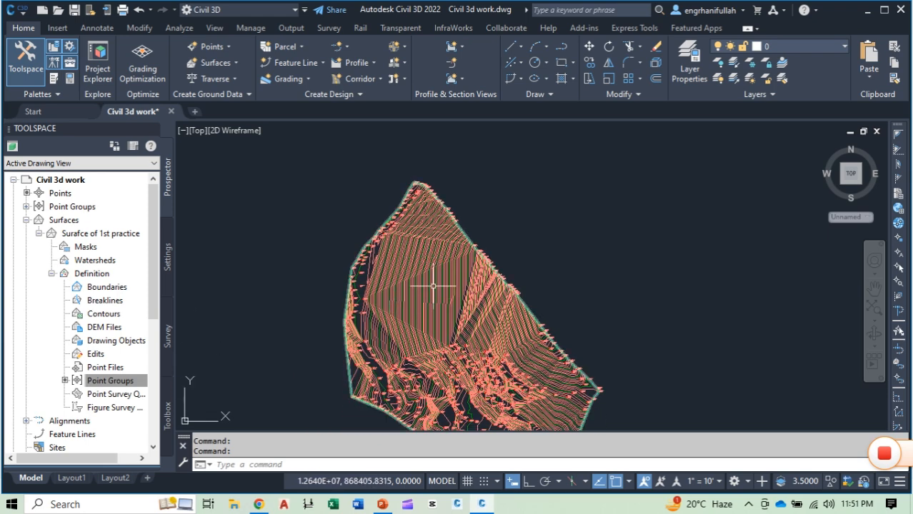
Step: Open the style of the surface "Surafce of 1st practice" for editing and review its display components in plan view
{"action": "mouse_move", "coordinate": [404, 283]}
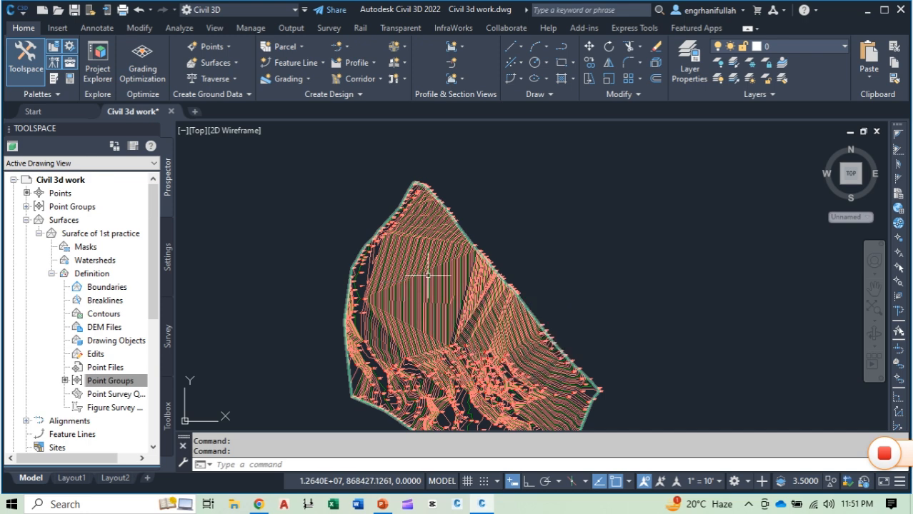
{"action": "mouse_move", "coordinate": [428, 276]}
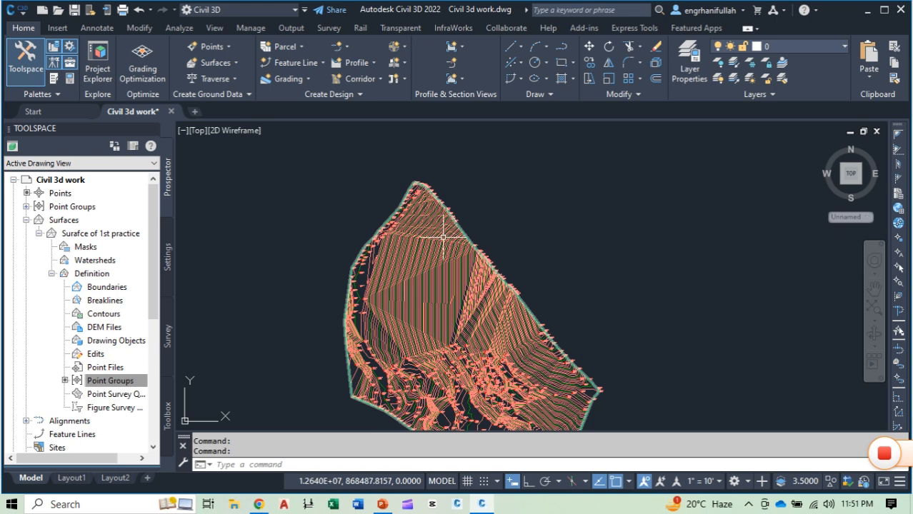
{"action": "left_click", "coordinate": [421, 248]}
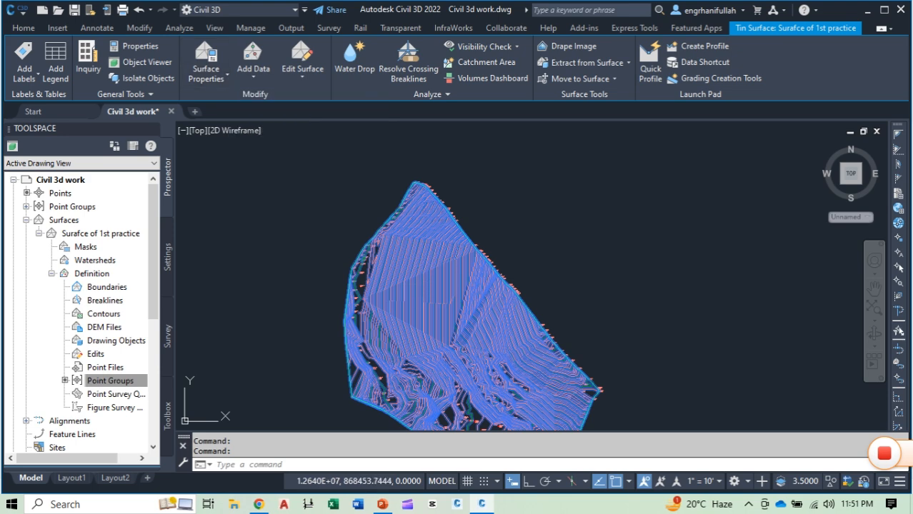
{"action": "right_click", "coordinate": [432, 260]}
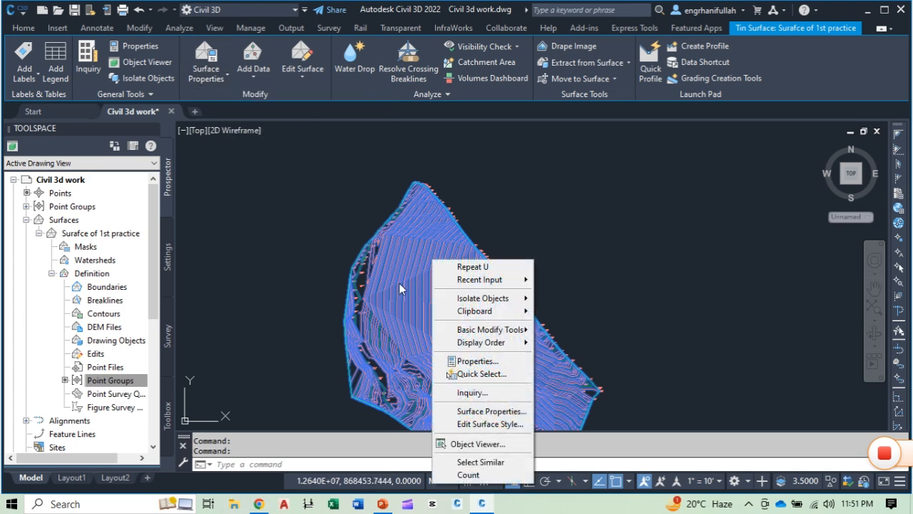
{"action": "left_click", "coordinate": [487, 425]}
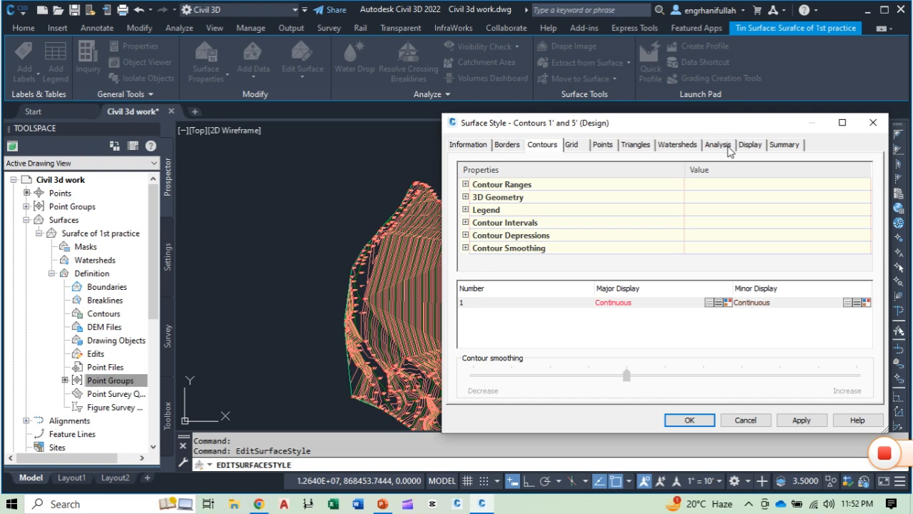
{"action": "left_click", "coordinate": [784, 146]}
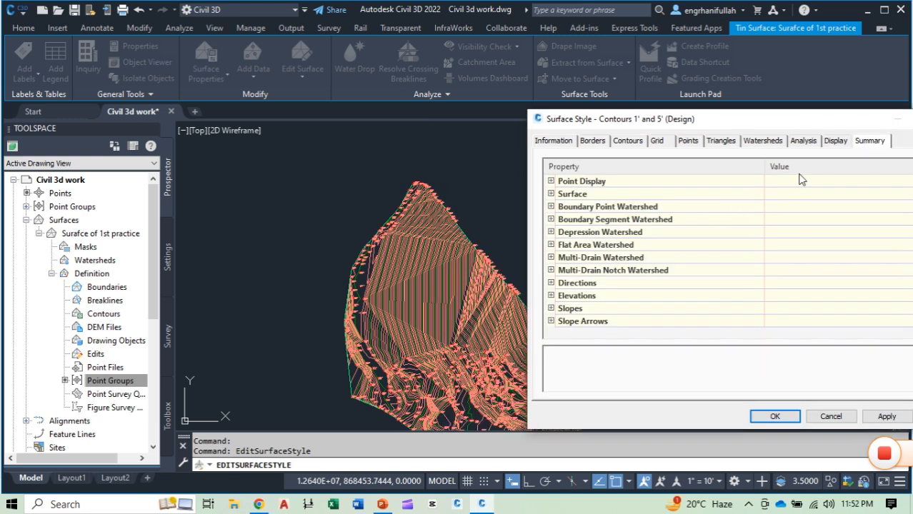
{"action": "left_click", "coordinate": [835, 141]}
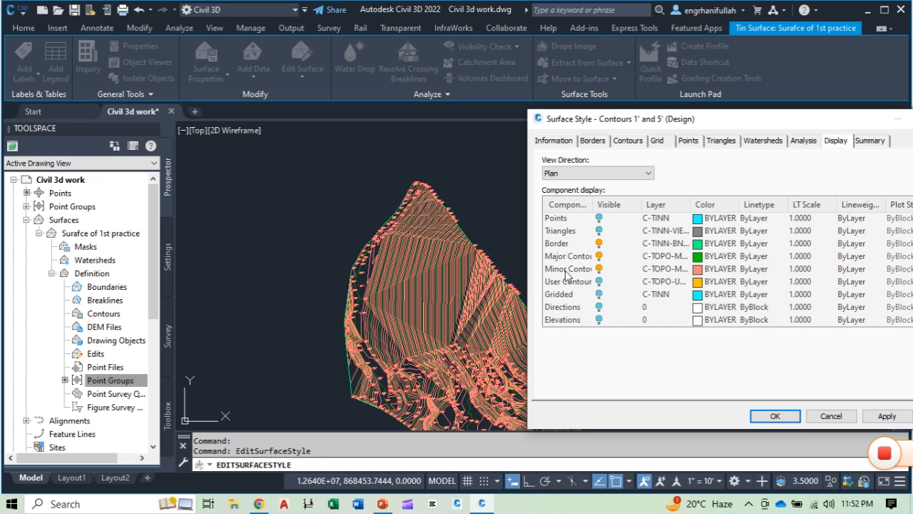
{"action": "scroll", "coordinate": [569, 309], "scroll_direction": "down", "scroll_amount": 2}
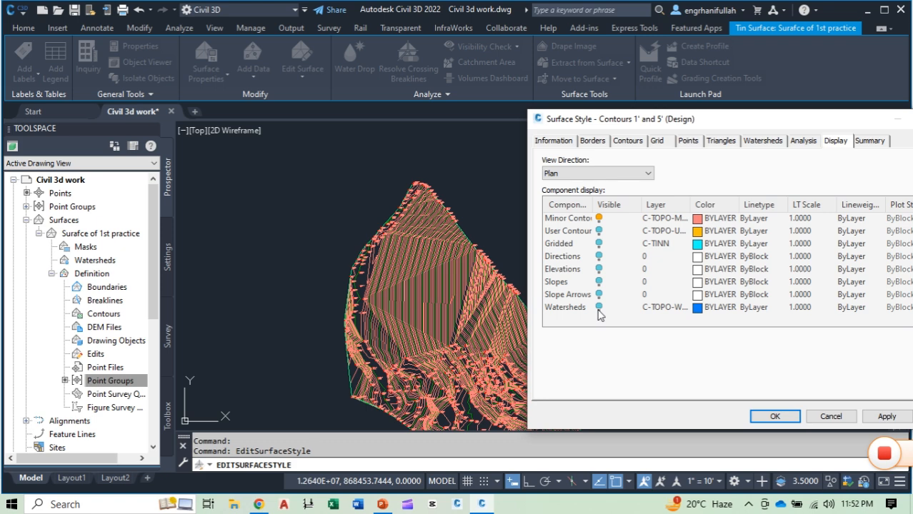
{"action": "scroll", "coordinate": [584, 234], "scroll_direction": "up", "scroll_amount": 2}
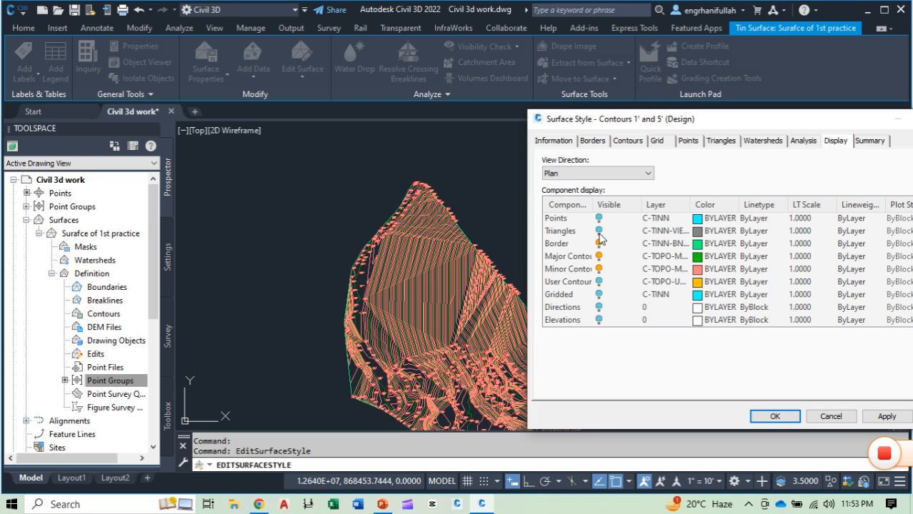
Step: Set the Triangles colour to yellow and the Border colour to red in the style's plan display, and apply the changes
{"action": "left_click", "coordinate": [697, 231]}
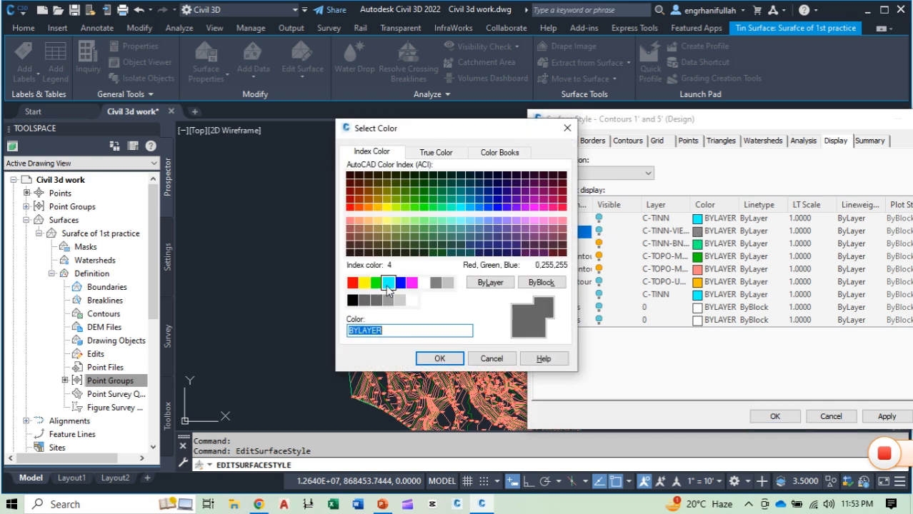
{"action": "left_click", "coordinate": [364, 283]}
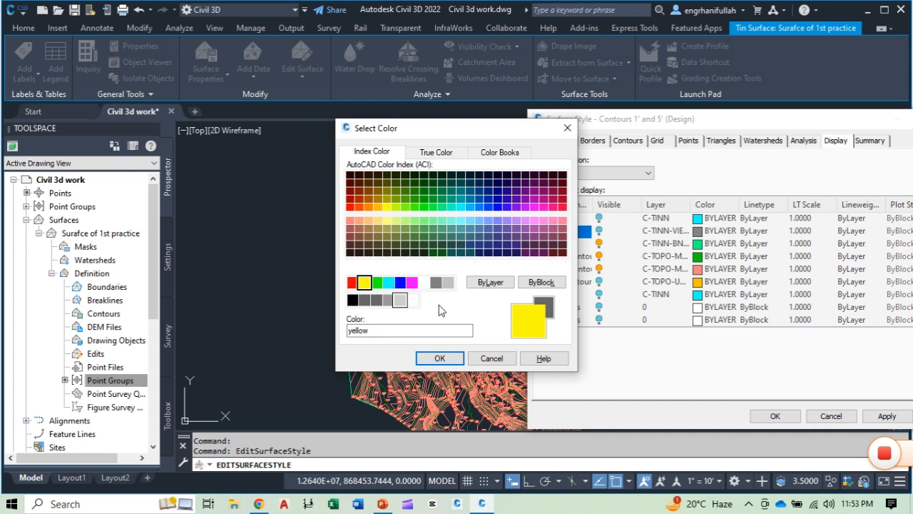
{"action": "left_click", "coordinate": [441, 358]}
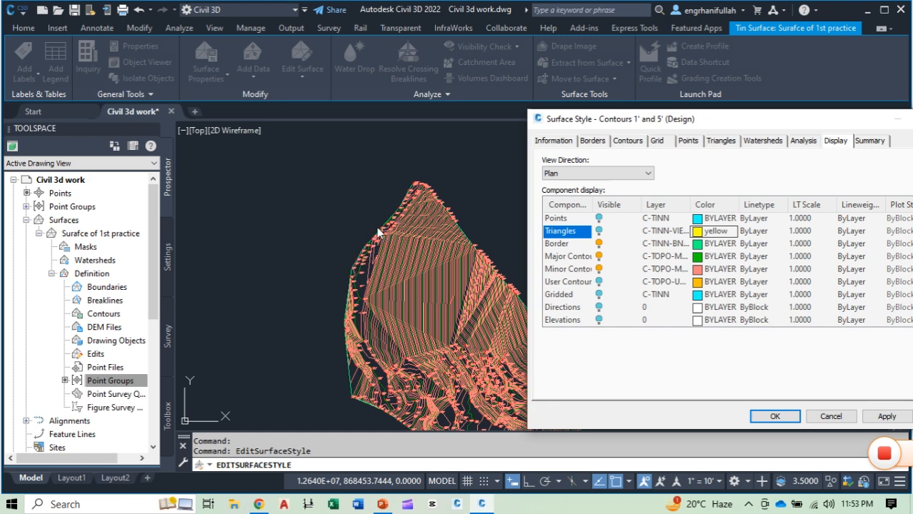
{"action": "left_click", "coordinate": [698, 245]}
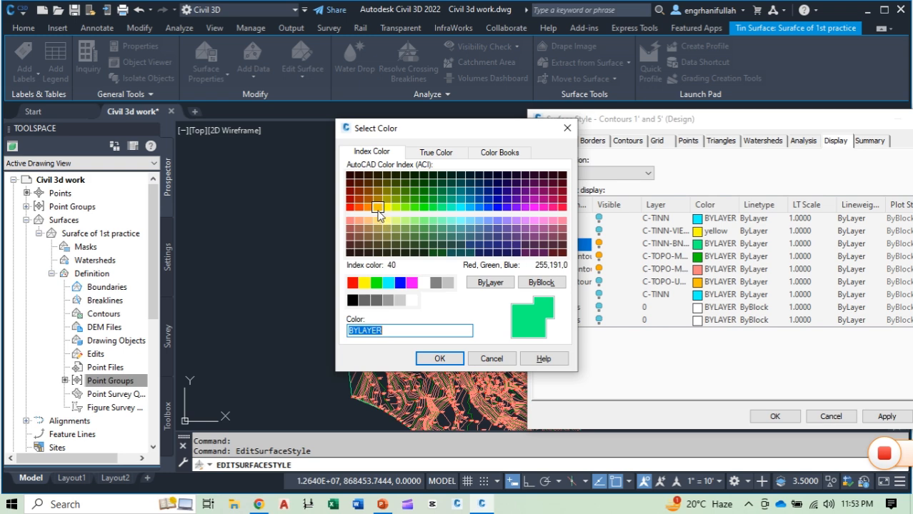
{"action": "left_click", "coordinate": [353, 282]}
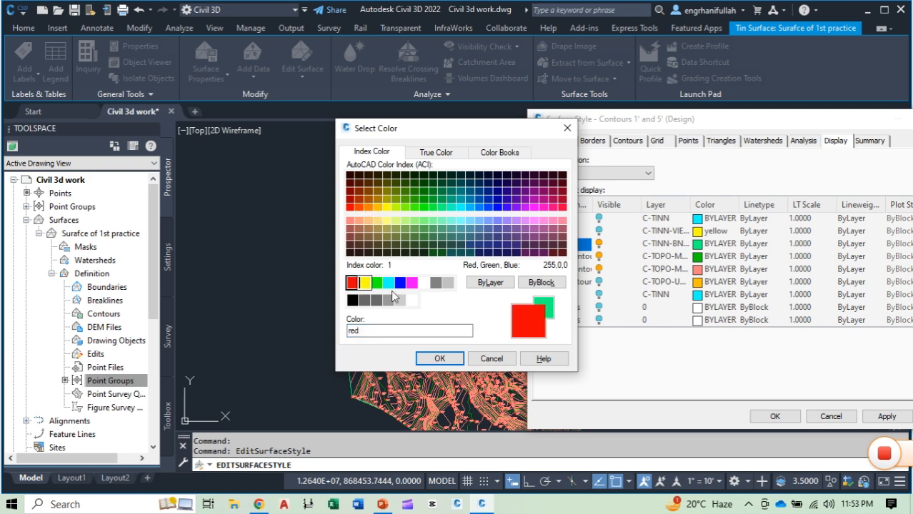
{"action": "left_click", "coordinate": [439, 359]}
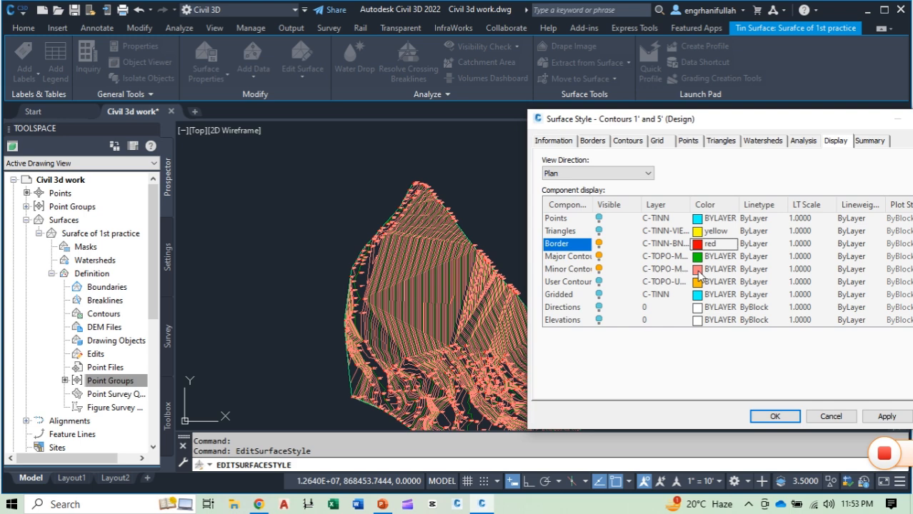
{"action": "left_click", "coordinate": [698, 271]}
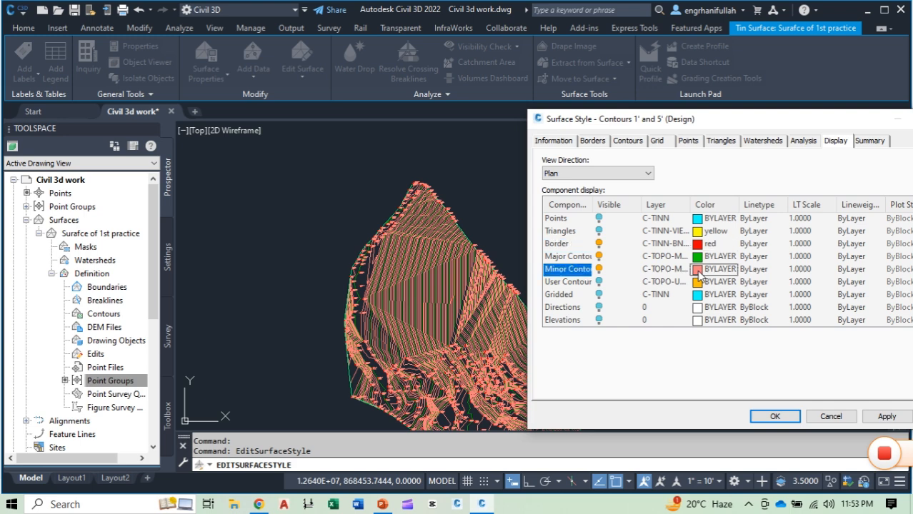
{"action": "left_click", "coordinate": [566, 129]}
{"action": "left_click_drag", "start_coordinate": [757, 123], "coordinate": [707, 112]}
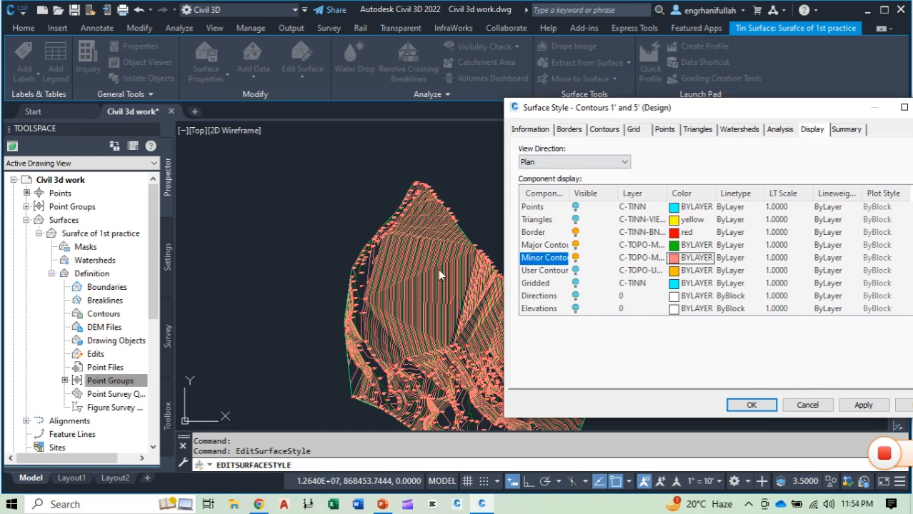
{"action": "left_click", "coordinate": [863, 406]}
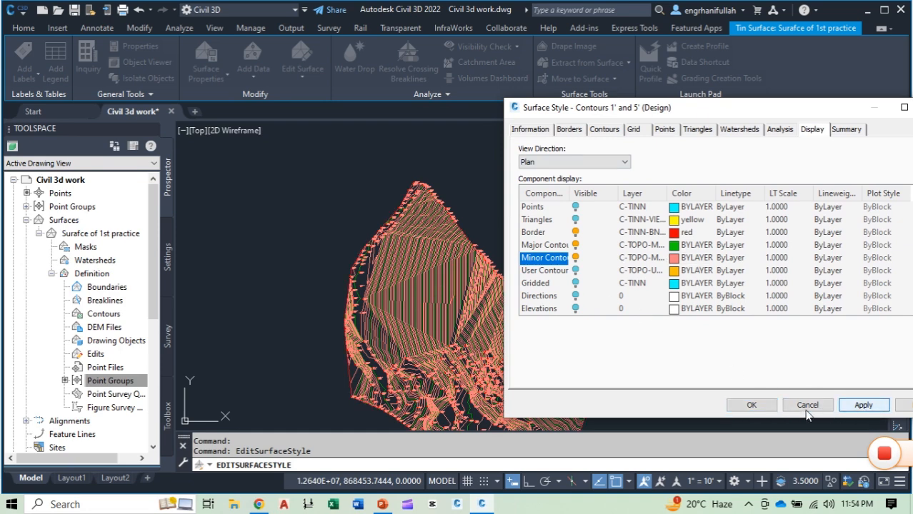
{"action": "left_click", "coordinate": [750, 406]}
Step: Examine the border and contours along the surface's western edge and across its middle area
{"action": "scroll", "coordinate": [371, 245], "scroll_direction": "up", "scroll_amount": 9}
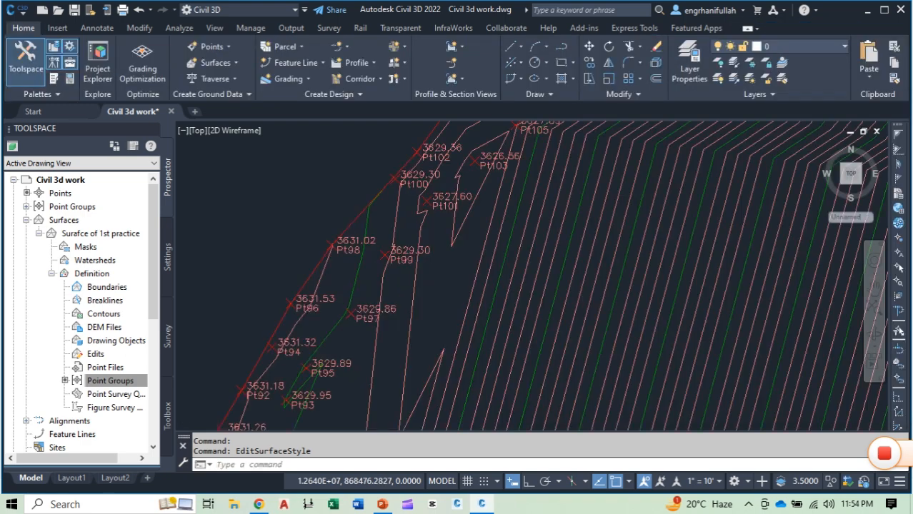
{"action": "scroll", "coordinate": [342, 215], "scroll_direction": "down", "scroll_amount": 4}
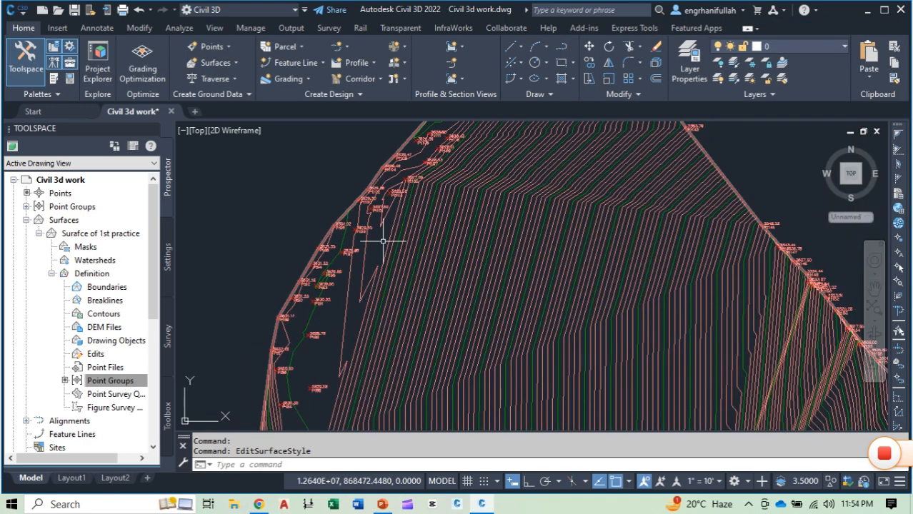
{"action": "middle_click_drag", "start_coordinate": [390, 286], "coordinate": [321, 266]}
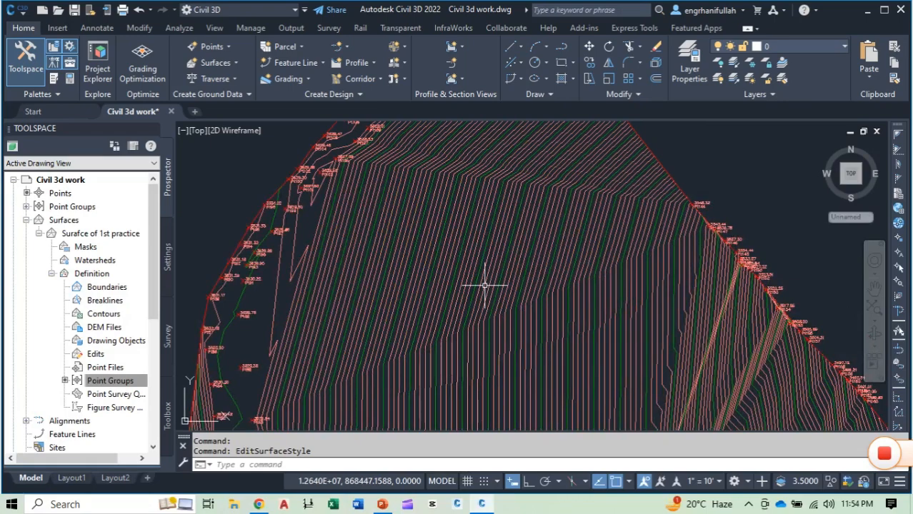
{"action": "scroll", "coordinate": [473, 279], "scroll_direction": "down", "scroll_amount": 5}
{"action": "scroll", "coordinate": [468, 286], "scroll_direction": "up", "scroll_amount": 2}
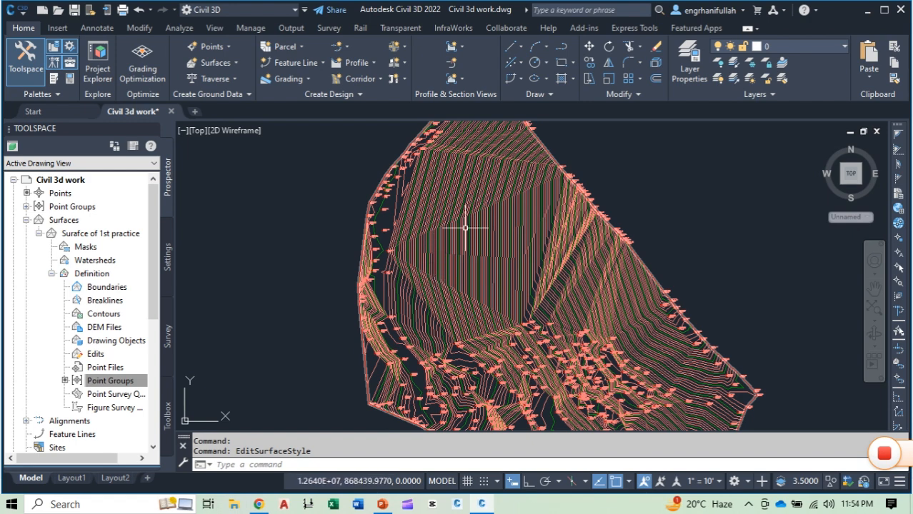
{"action": "mouse_move", "coordinate": [501, 258]}
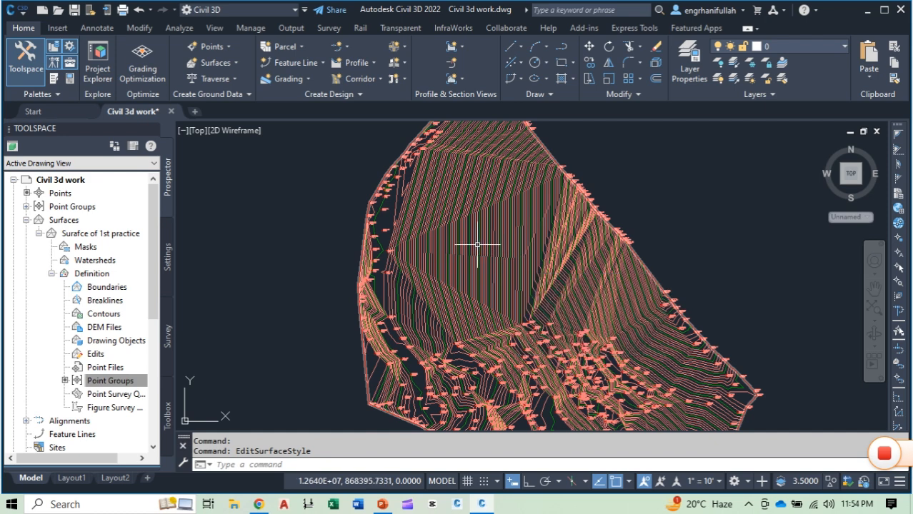
Step: Edit the surface style to show the Triangles component and hide the major and minor contours in plan view
{"action": "left_click", "coordinate": [477, 244]}
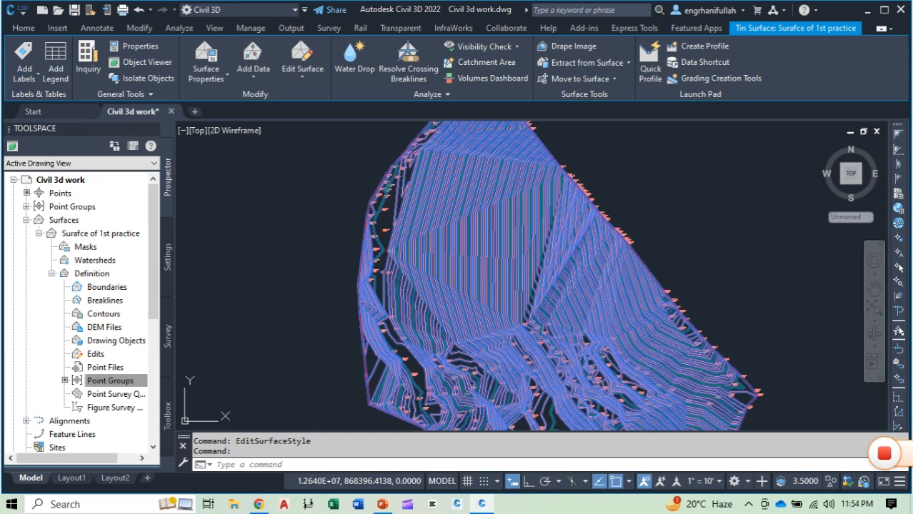
{"action": "right_click", "coordinate": [477, 245]}
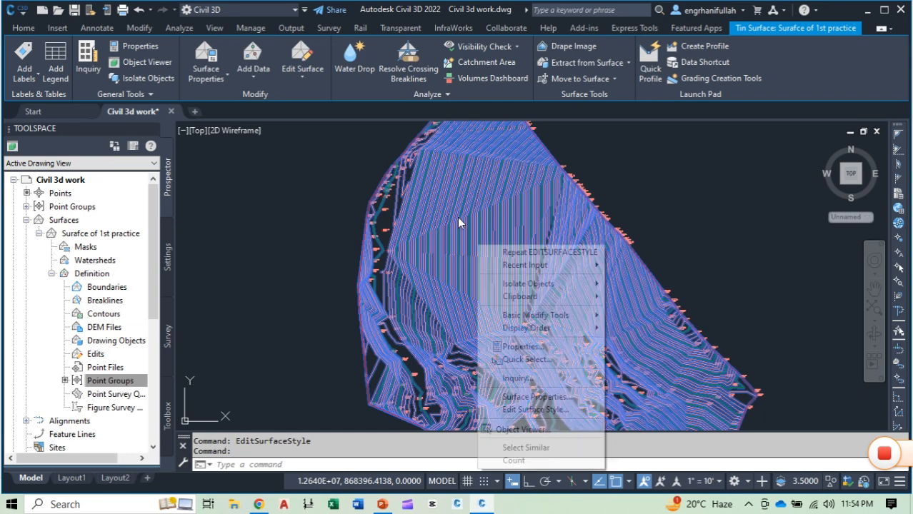
{"action": "left_click", "coordinate": [536, 411]}
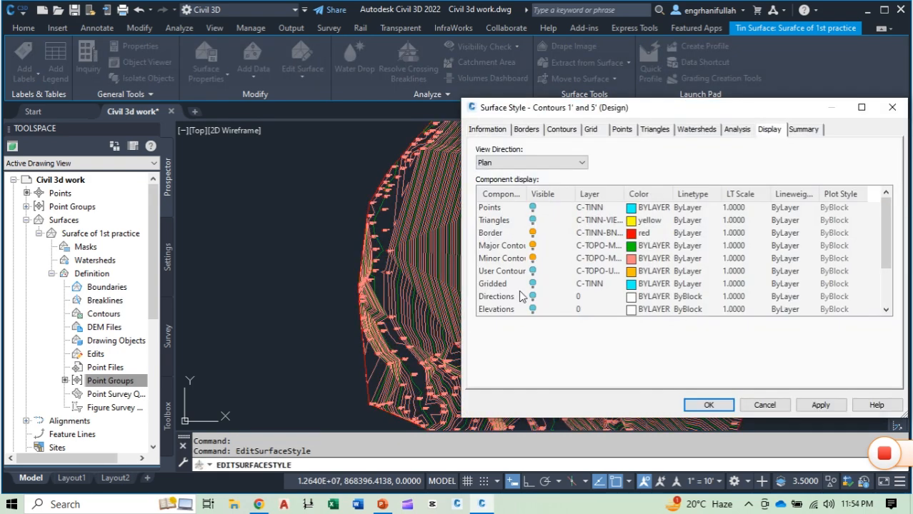
{"action": "left_click", "coordinate": [533, 221]}
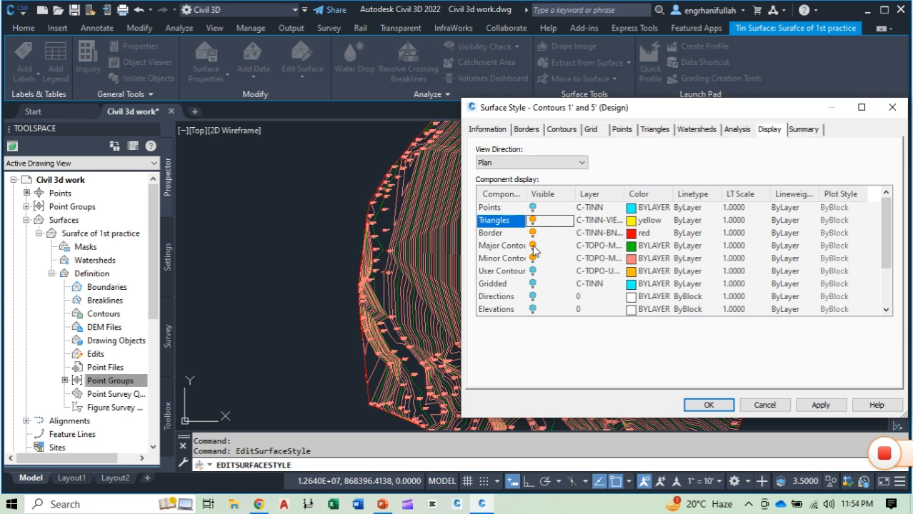
{"action": "left_click", "coordinate": [534, 246]}
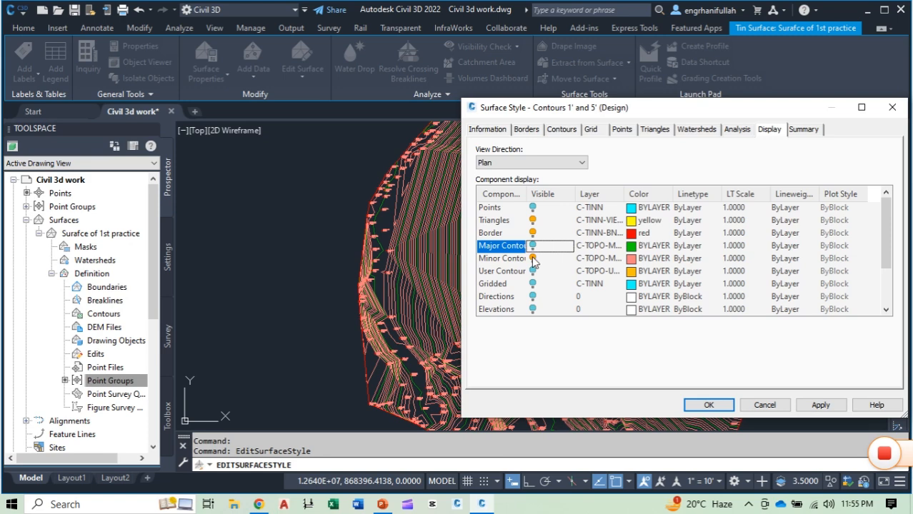
{"action": "left_click", "coordinate": [533, 258]}
{"action": "scroll", "coordinate": [534, 266], "scroll_direction": "down", "scroll_amount": 2}
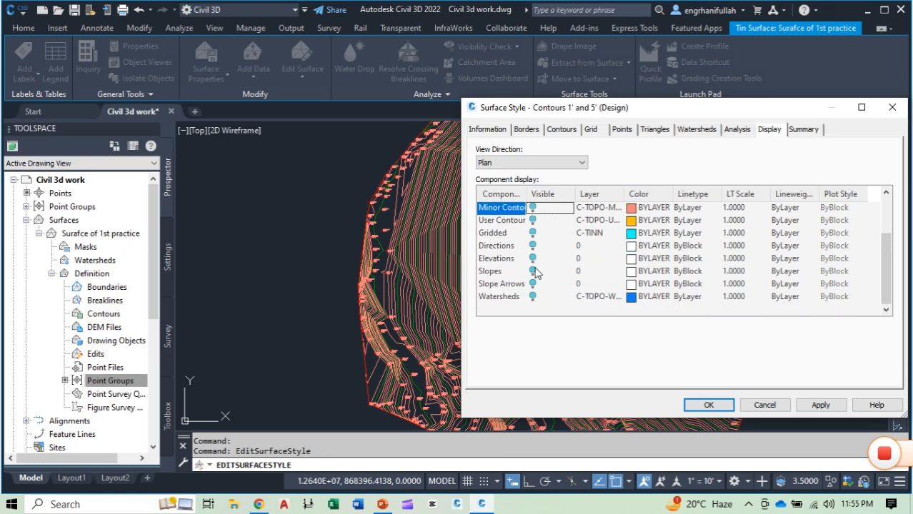
{"action": "scroll", "coordinate": [536, 279], "scroll_direction": "up", "scroll_amount": 2}
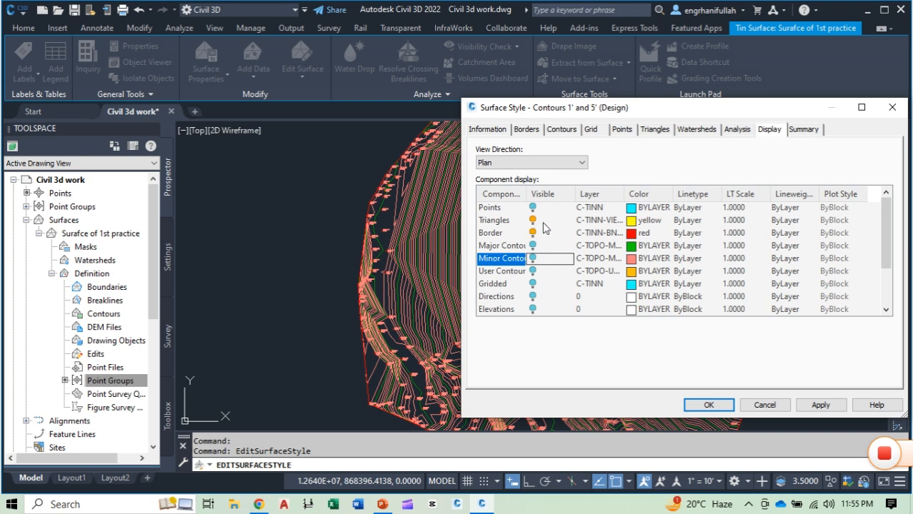
{"action": "left_click", "coordinate": [817, 405]}
{"action": "left_click", "coordinate": [710, 405]}
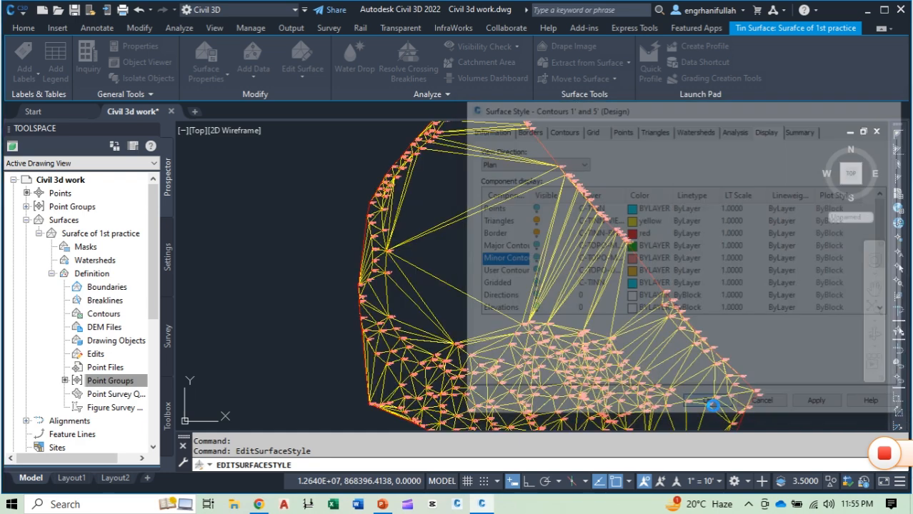
{"action": "key", "text": "Escape"}
Step: Examine the TIN triangles along the surface's northern tip and eastern border
{"action": "scroll", "coordinate": [504, 248], "scroll_direction": "up", "scroll_amount": 8}
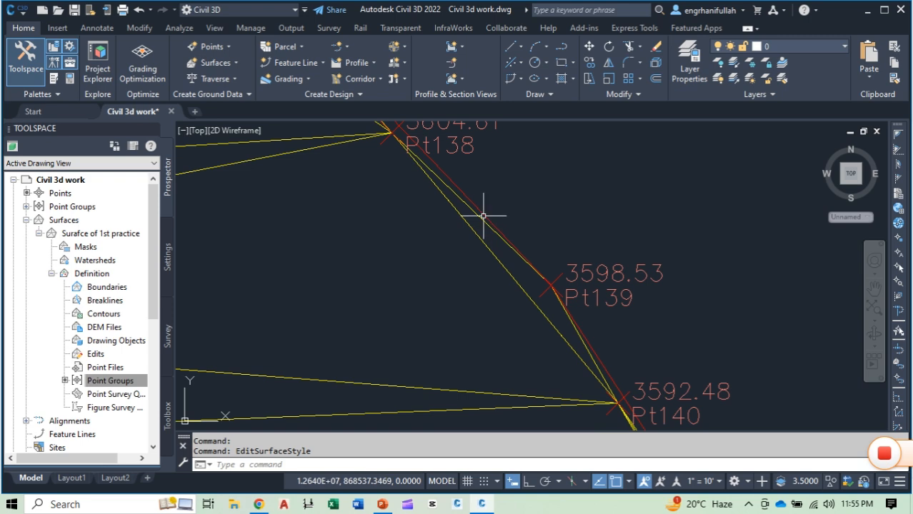
{"action": "scroll", "coordinate": [452, 256], "scroll_direction": "down", "scroll_amount": 8}
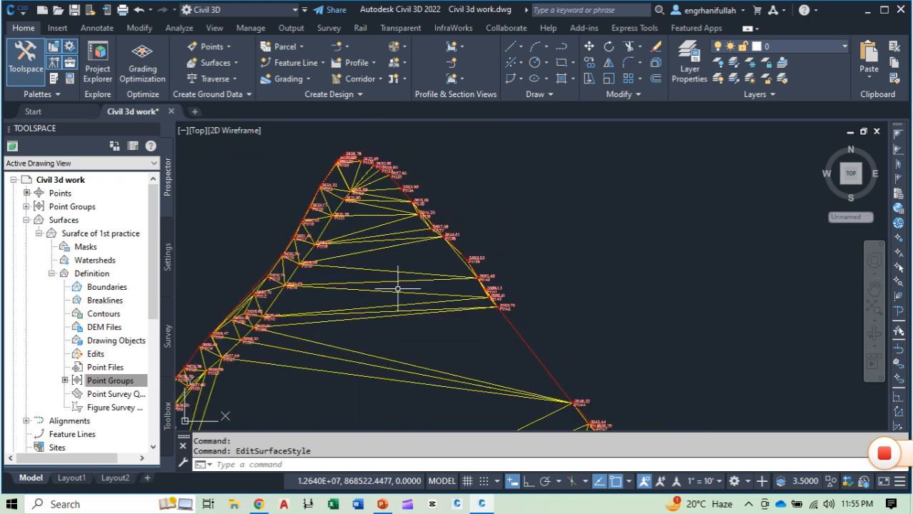
{"action": "middle_click_drag", "start_coordinate": [378, 326], "coordinate": [453, 191]}
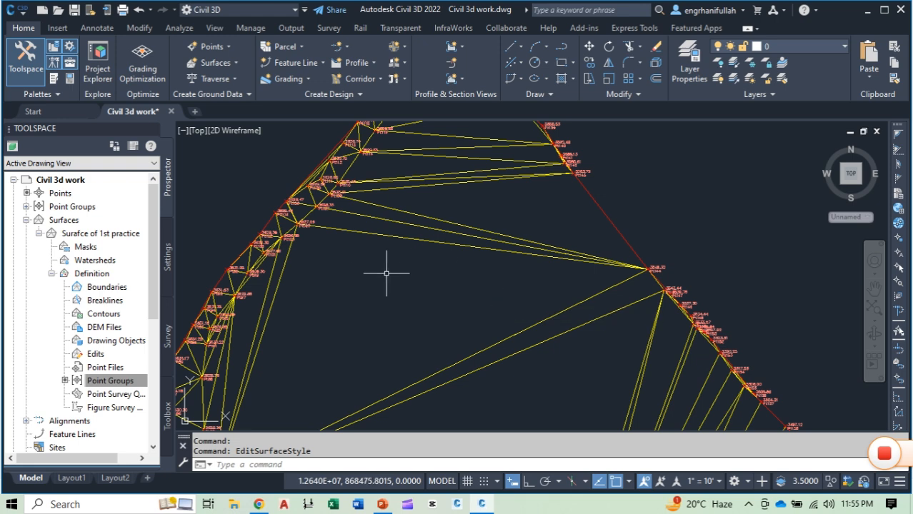
{"action": "scroll", "coordinate": [369, 296], "scroll_direction": "down", "scroll_amount": 2}
{"action": "scroll", "coordinate": [384, 293], "scroll_direction": "down", "scroll_amount": 2}
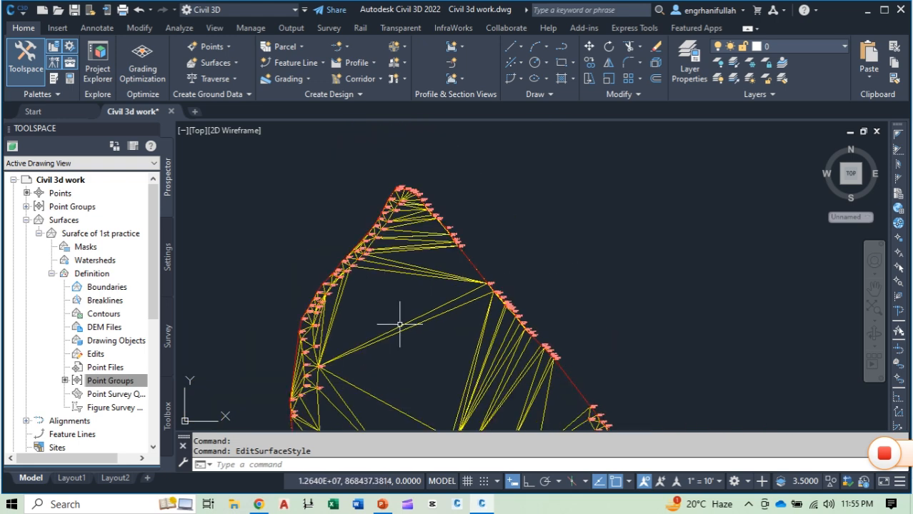
Step: Edit the surface style to hide the Triangles and show the Major and Minor Contours in plan view, and apply the changes
{"action": "middle_click_drag", "start_coordinate": [408, 351], "coordinate": [451, 258]}
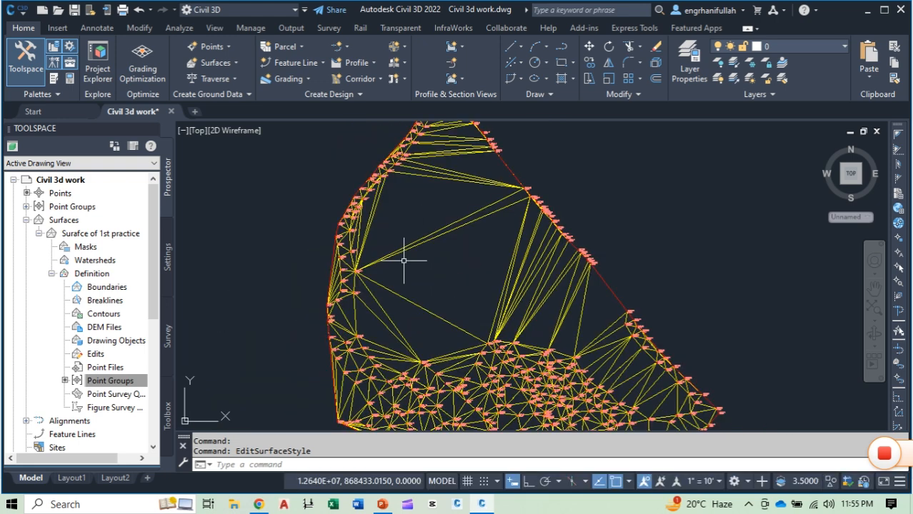
{"action": "mouse_move", "coordinate": [460, 274]}
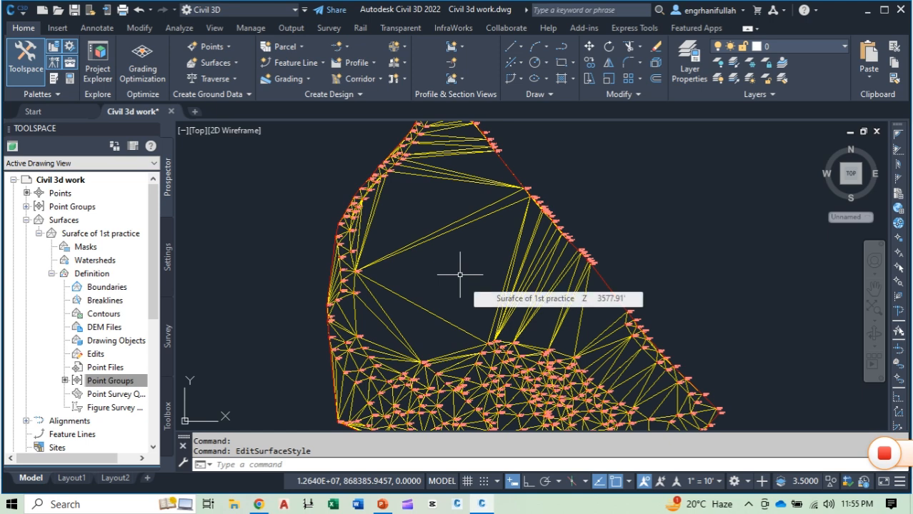
{"action": "mouse_move", "coordinate": [527, 248]}
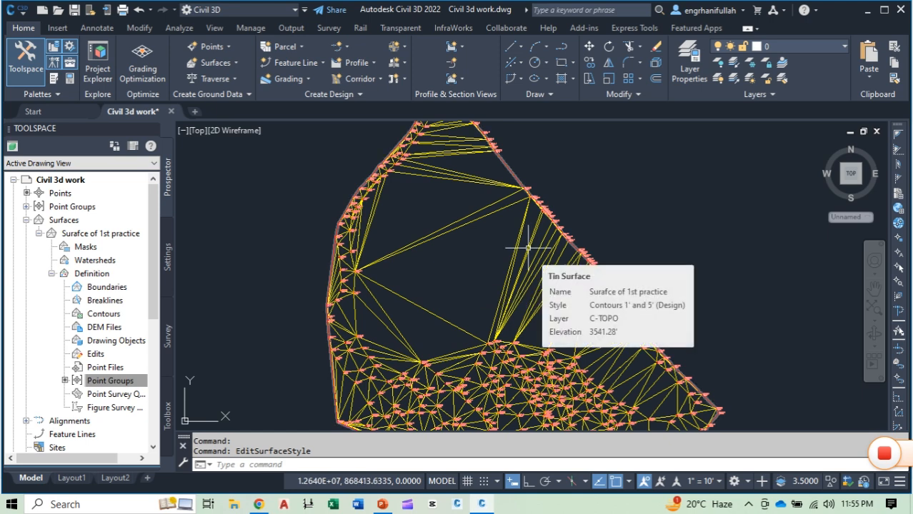
{"action": "left_click", "coordinate": [527, 248]}
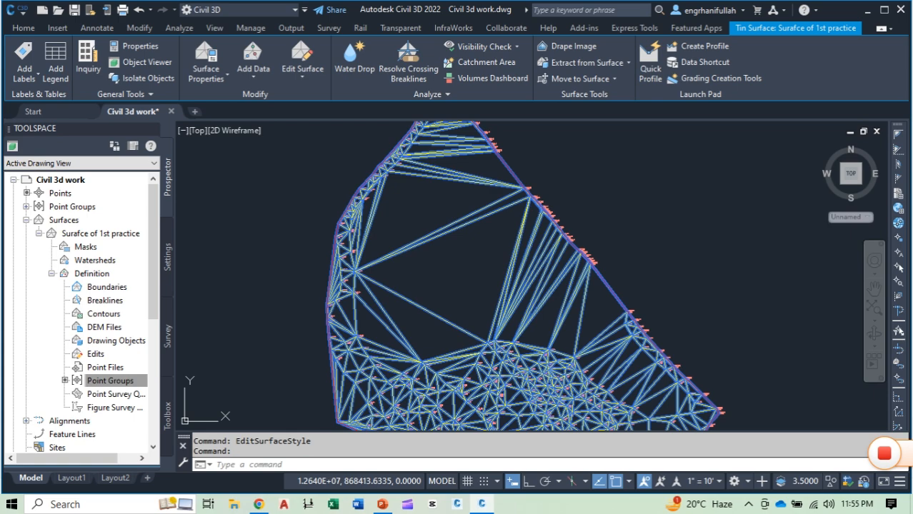
{"action": "right_click", "coordinate": [527, 248]}
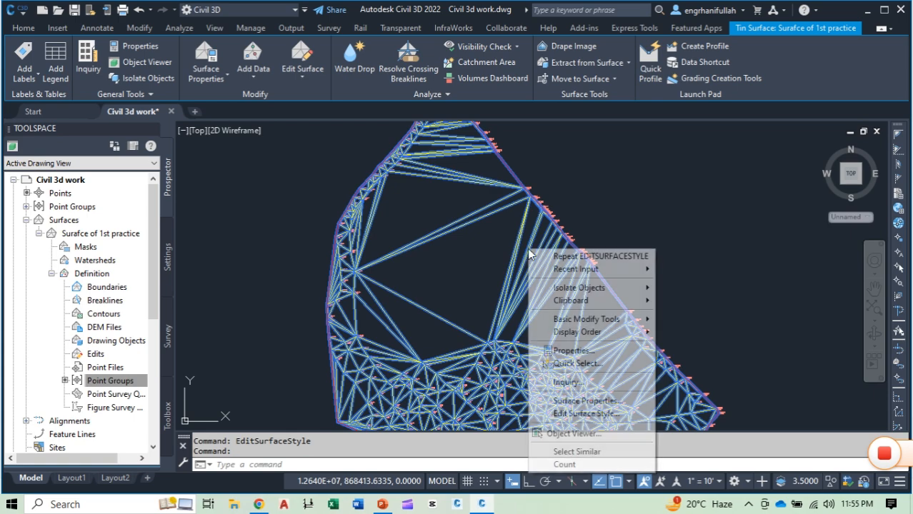
{"action": "left_click", "coordinate": [574, 415]}
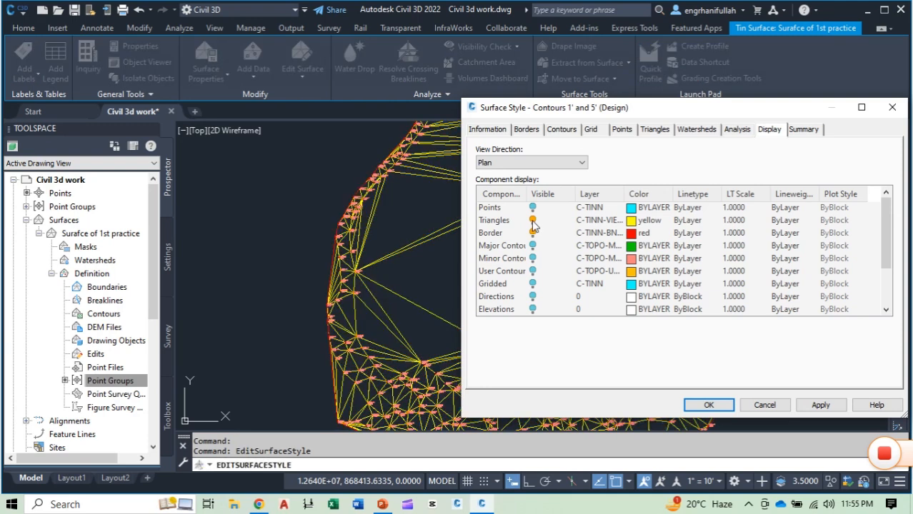
{"action": "left_click", "coordinate": [532, 221]}
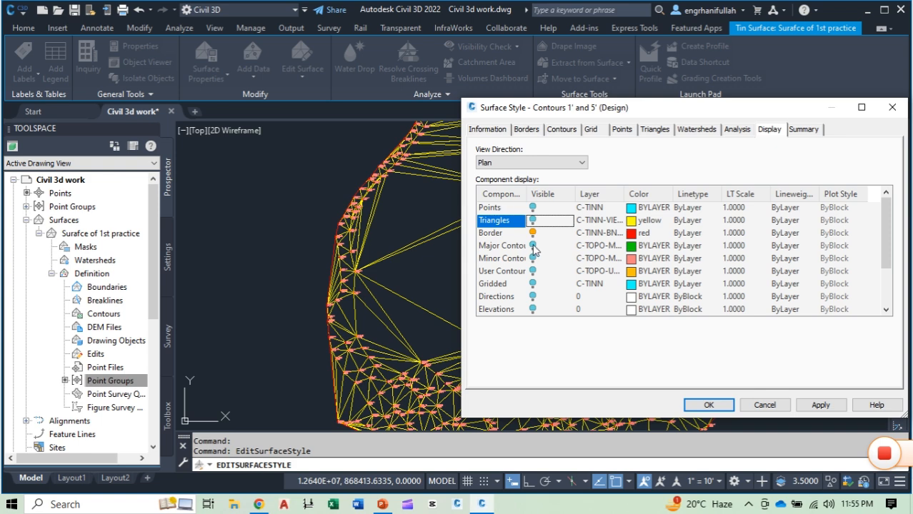
{"action": "left_click", "coordinate": [533, 247]}
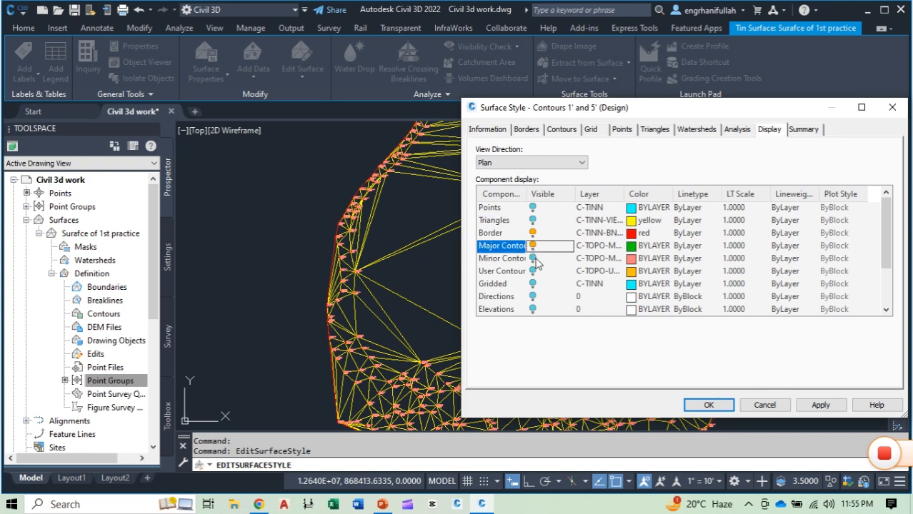
{"action": "left_click", "coordinate": [533, 259]}
{"action": "scroll", "coordinate": [545, 280], "scroll_direction": "down", "scroll_amount": 1}
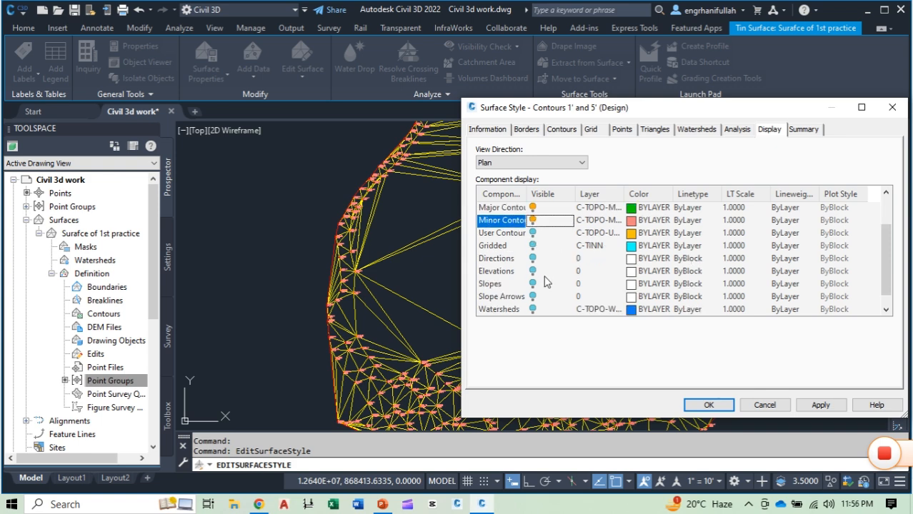
{"action": "left_click", "coordinate": [818, 406]}
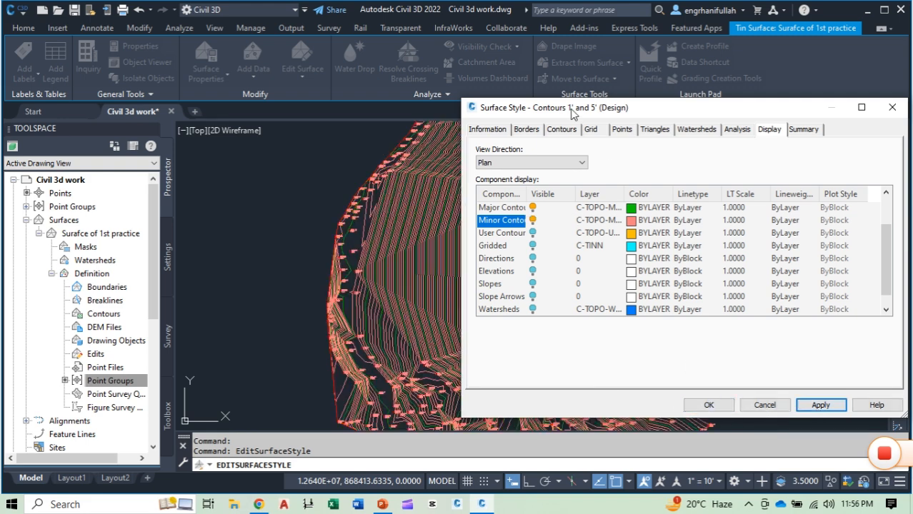
Step: Make the Elevations component visible in the surface style's plan display, then apply and accept the style changes
{"action": "left_click_drag", "start_coordinate": [575, 114], "coordinate": [754, 130]}
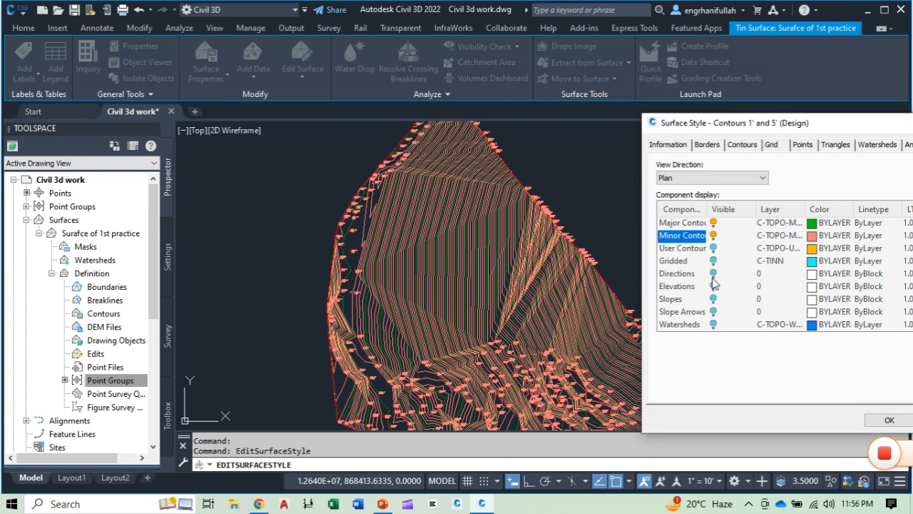
{"action": "scroll", "coordinate": [714, 276], "scroll_direction": "down", "scroll_amount": 1}
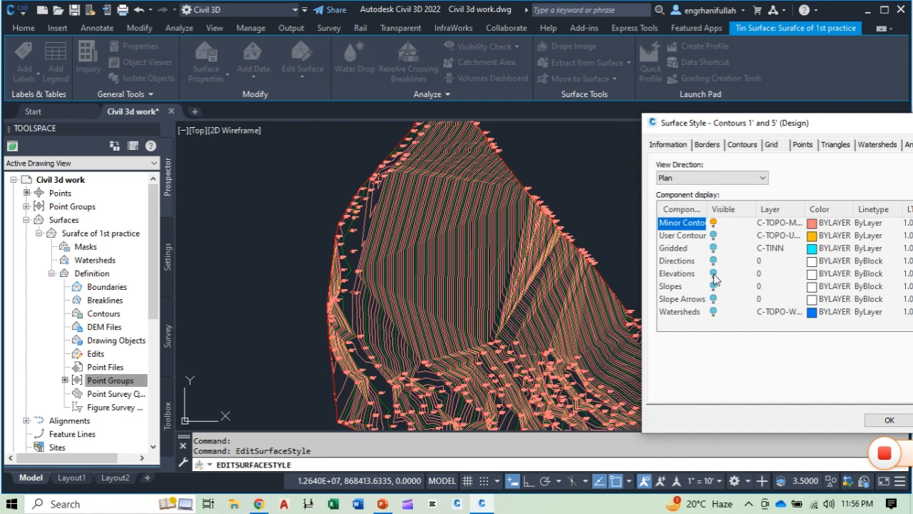
{"action": "left_click", "coordinate": [714, 276]}
{"action": "left_click", "coordinate": [713, 276]}
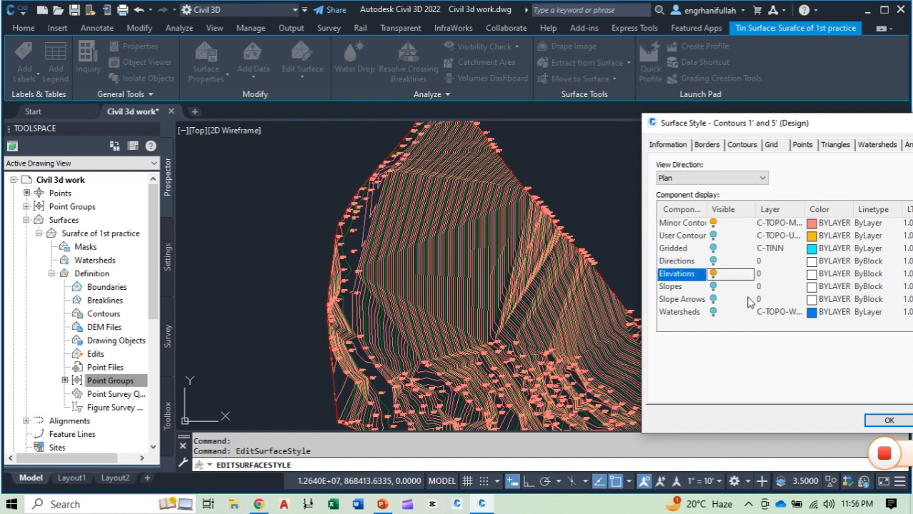
{"action": "left_click_drag", "start_coordinate": [845, 129], "coordinate": [701, 120]}
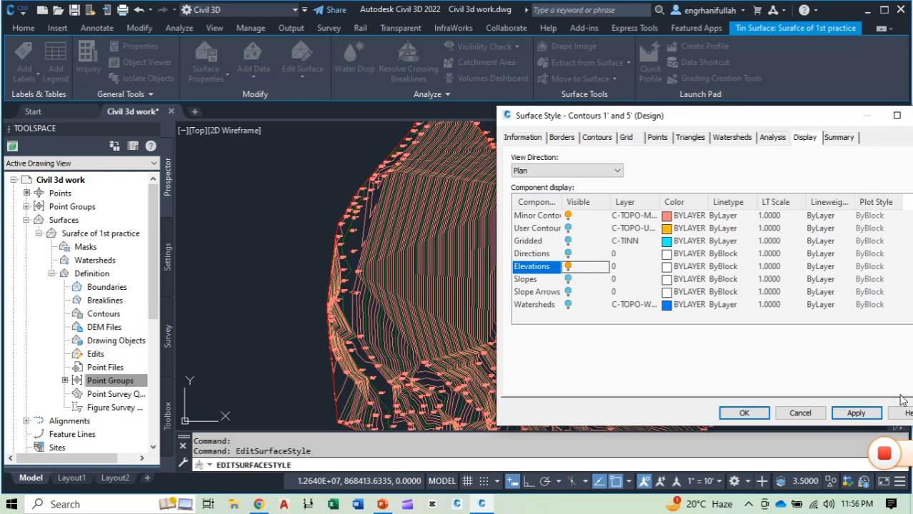
{"action": "left_click", "coordinate": [856, 413]}
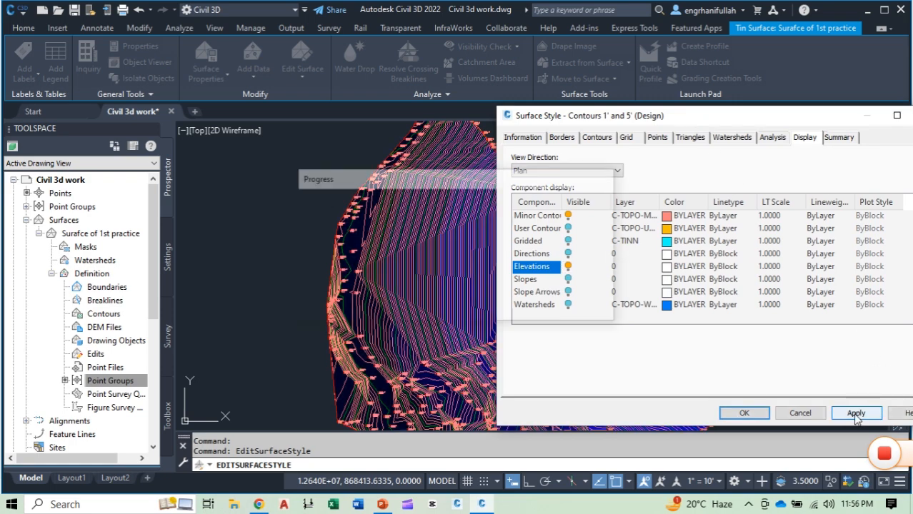
{"action": "left_click", "coordinate": [743, 414]}
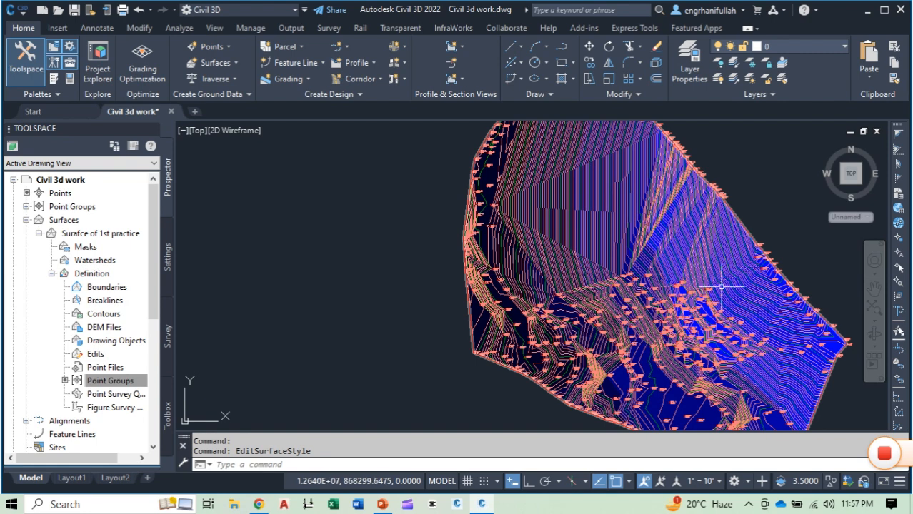
Step: Edit the surface style again to show the Slopes component in plan view, then apply and accept the changes
{"action": "mouse_move", "coordinate": [699, 268]}
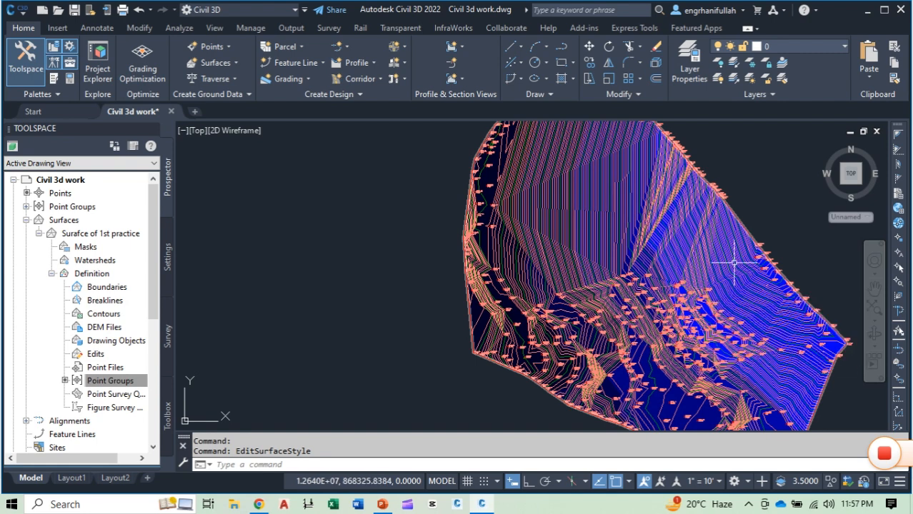
{"action": "left_click", "coordinate": [657, 227]}
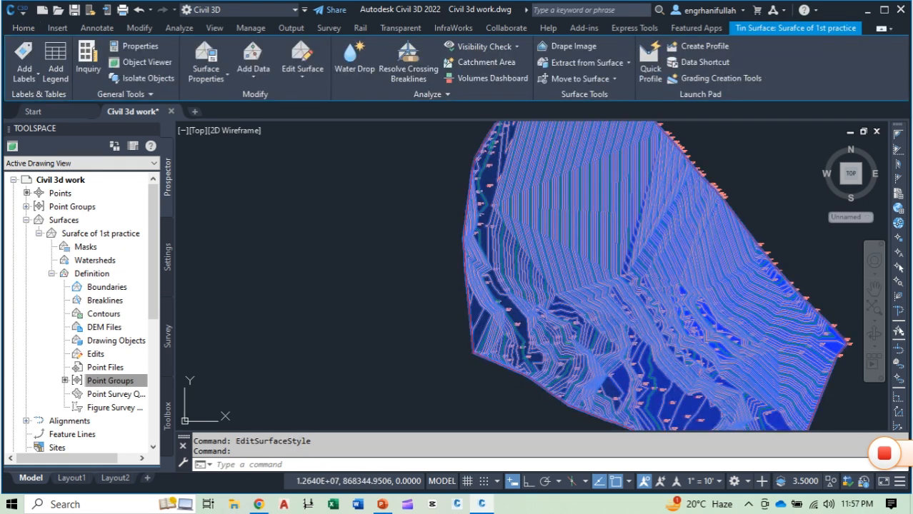
{"action": "right_click", "coordinate": [638, 247]}
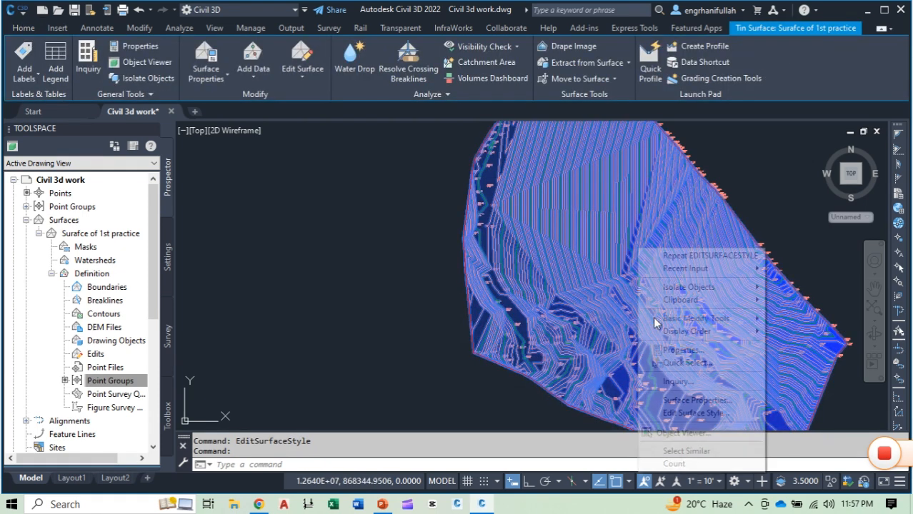
{"action": "left_click", "coordinate": [658, 410]}
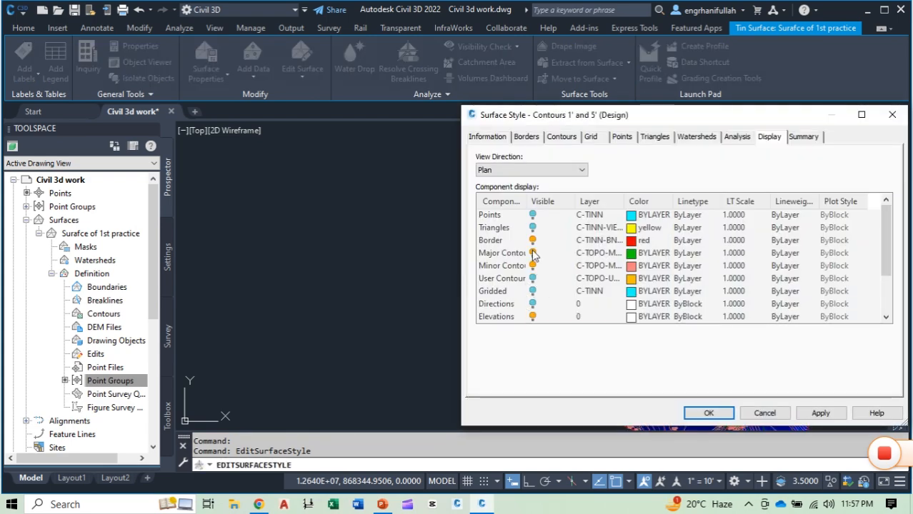
{"action": "scroll", "coordinate": [537, 314], "scroll_direction": "down", "scroll_amount": 1}
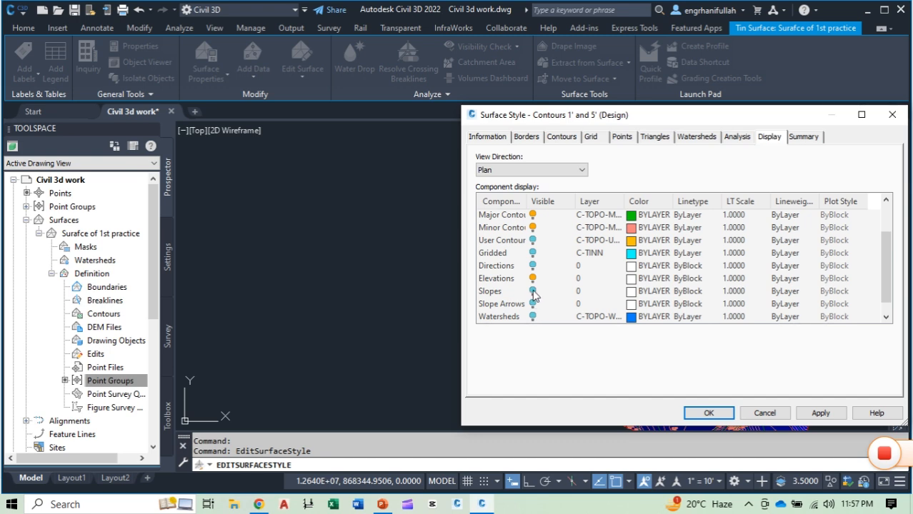
{"action": "left_click", "coordinate": [533, 291]}
{"action": "left_click", "coordinate": [820, 413]}
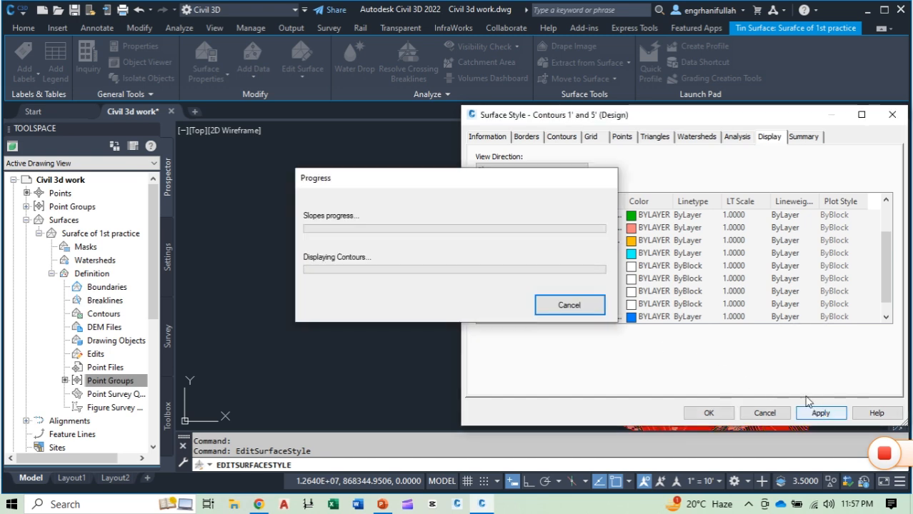
{"action": "left_click", "coordinate": [715, 413]}
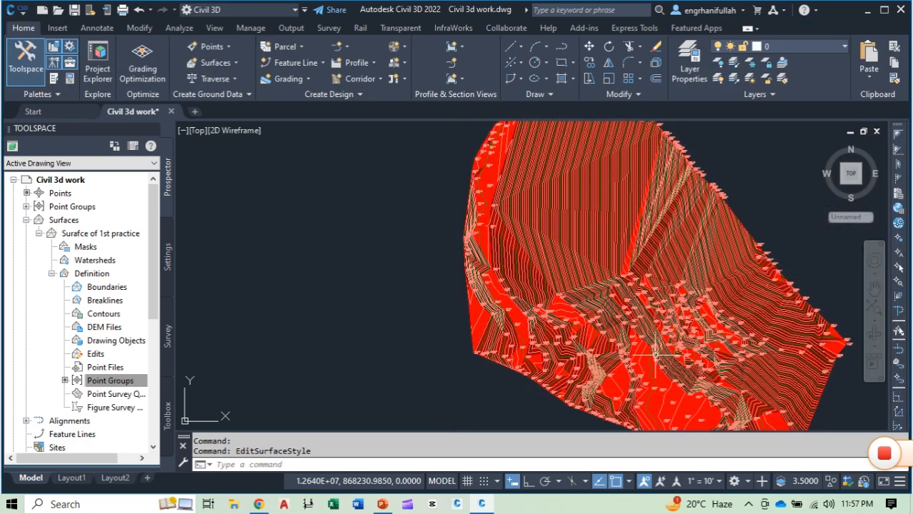
Step: Open the TIN surface in the Object Viewer and set its view direction to Front
{"action": "mouse_move", "coordinate": [655, 354]}
{"action": "middle_mouse_down"}
{"action": "mouse_move", "coordinate": [473, 349]}
{"action": "mouse_move", "coordinate": [522, 328]}
{"action": "mouse_move", "coordinate": [536, 299]}
{"action": "middle_mouse_up"}
{"action": "scroll", "coordinate": [511, 326], "scroll_direction": "down", "scroll_amount": 2}
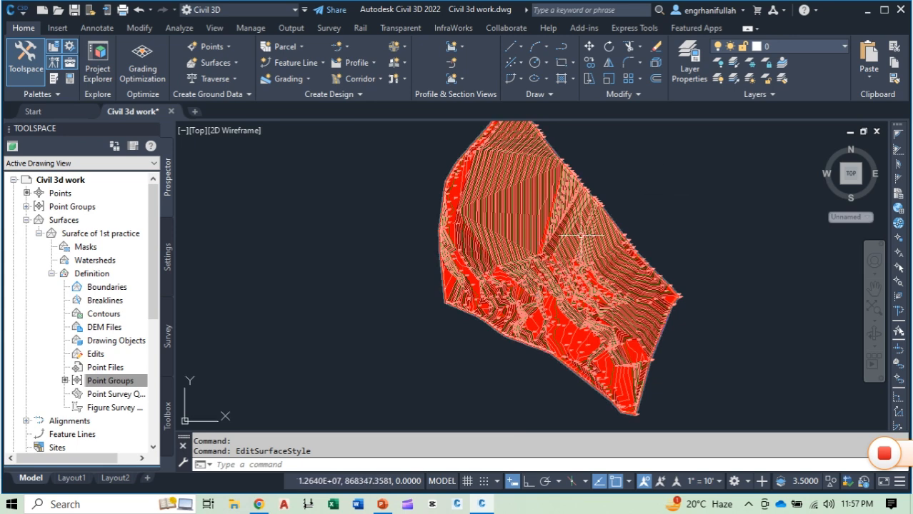
{"action": "left_click", "coordinate": [586, 233]}
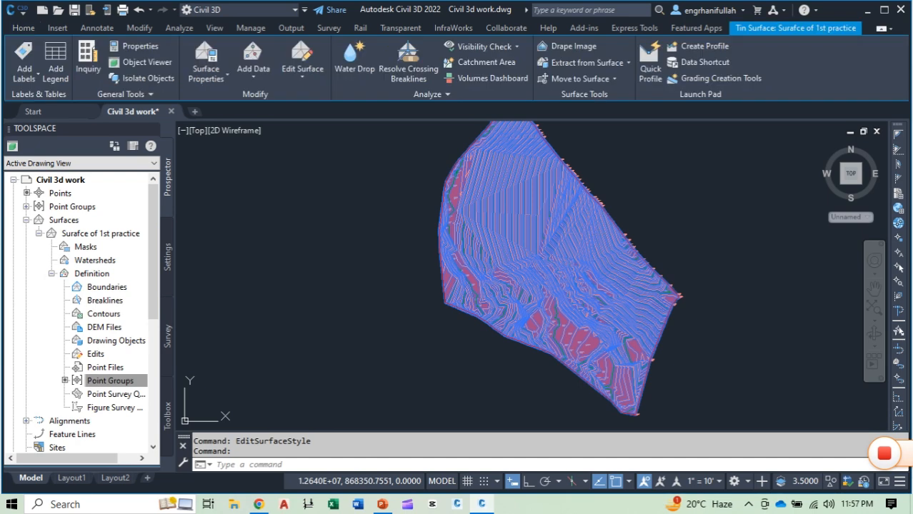
{"action": "right_click", "coordinate": [587, 234]}
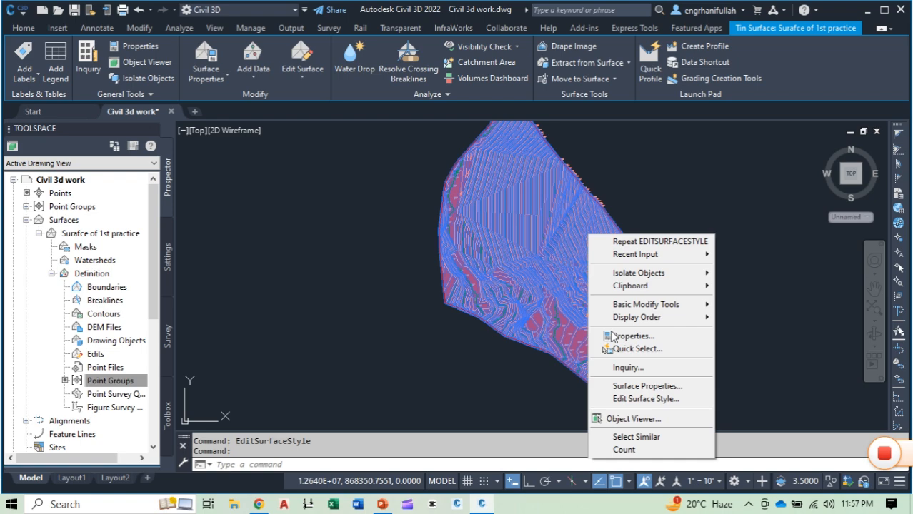
{"action": "left_click", "coordinate": [640, 421]}
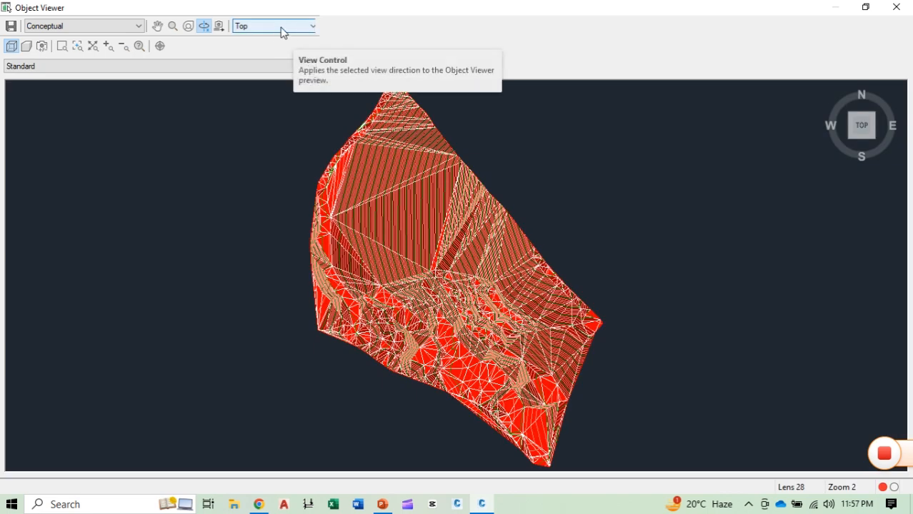
{"action": "left_click", "coordinate": [283, 28]}
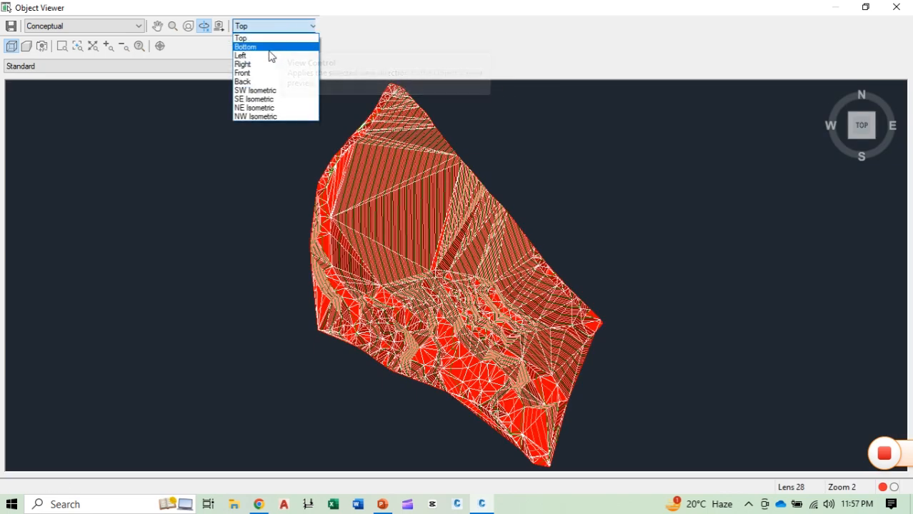
{"action": "left_click", "coordinate": [256, 74]}
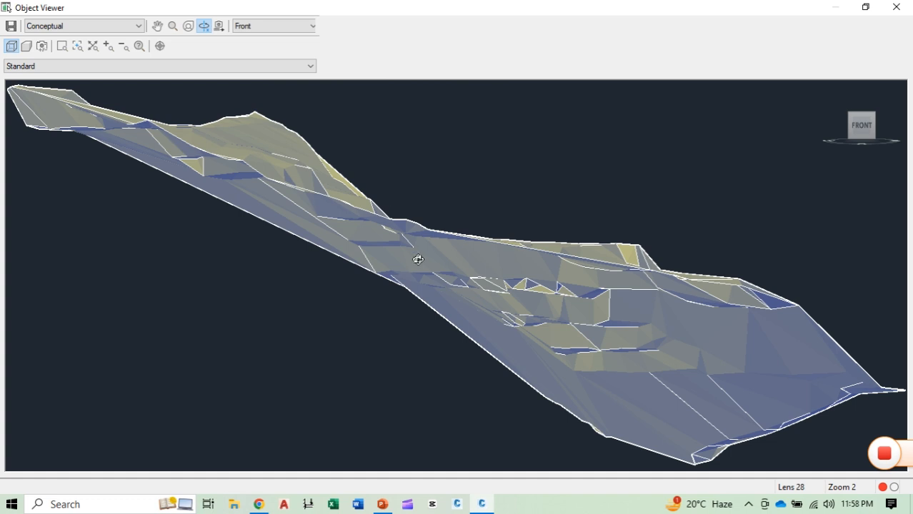
Step: Keep the Conceptual visual style and examine the surface's 3D relief from several angles in the Object Viewer
{"action": "left_click", "coordinate": [116, 28]}
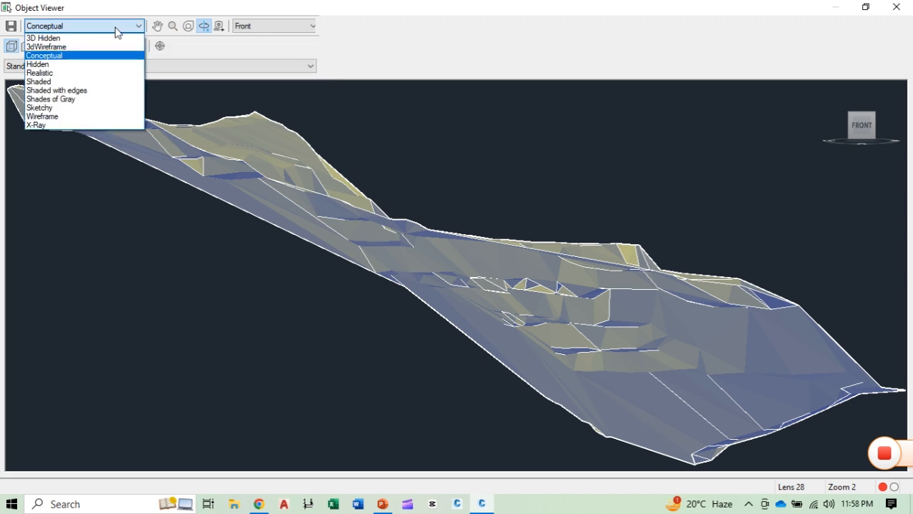
{"action": "left_click", "coordinate": [72, 56]}
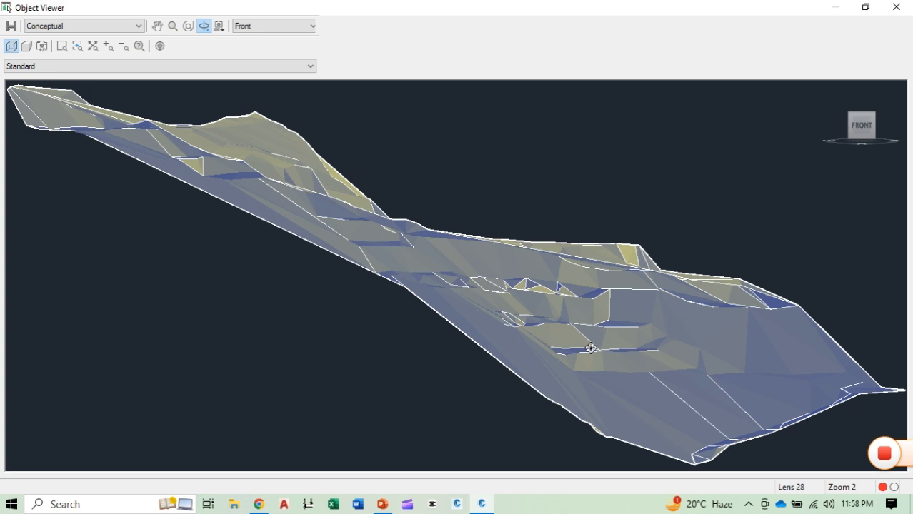
{"action": "left_click_drag", "start_coordinate": [590, 348], "coordinate": [559, 295]}
{"action": "left_click_drag", "start_coordinate": [319, 179], "coordinate": [545, 204]}
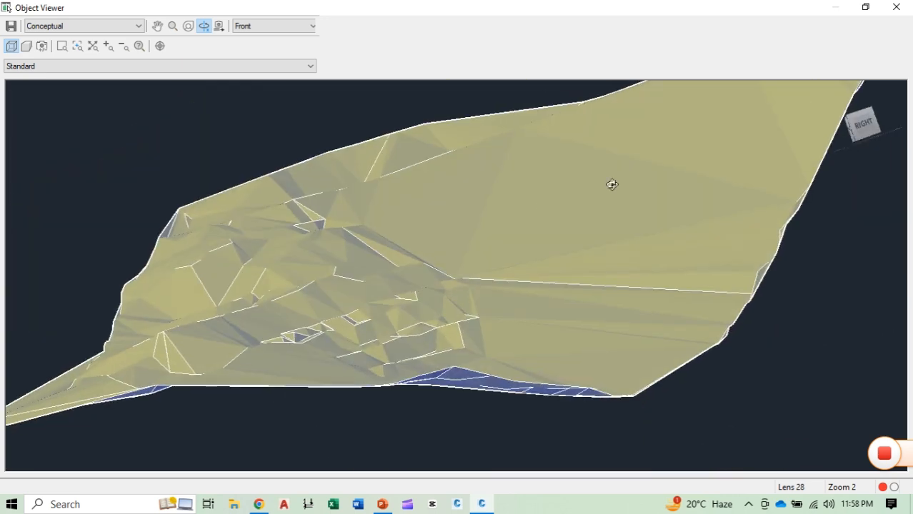
{"action": "left_click_drag", "start_coordinate": [613, 184], "coordinate": [363, 195]}
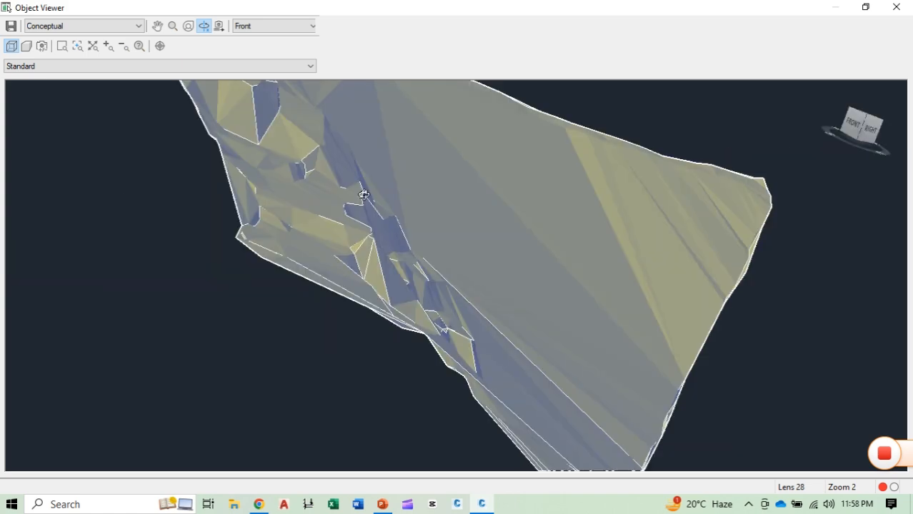
{"action": "left_click_drag", "start_coordinate": [475, 200], "coordinate": [339, 177]}
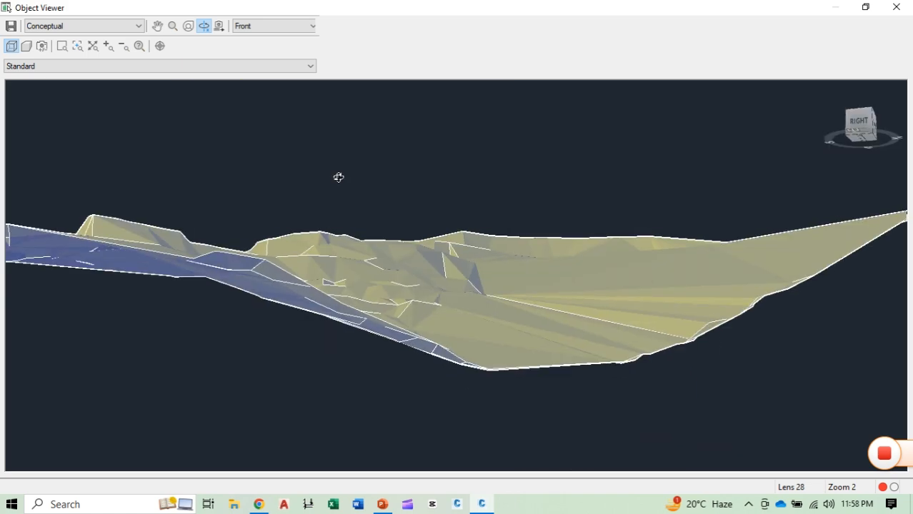
{"action": "left_click_drag", "start_coordinate": [506, 298], "coordinate": [423, 282]}
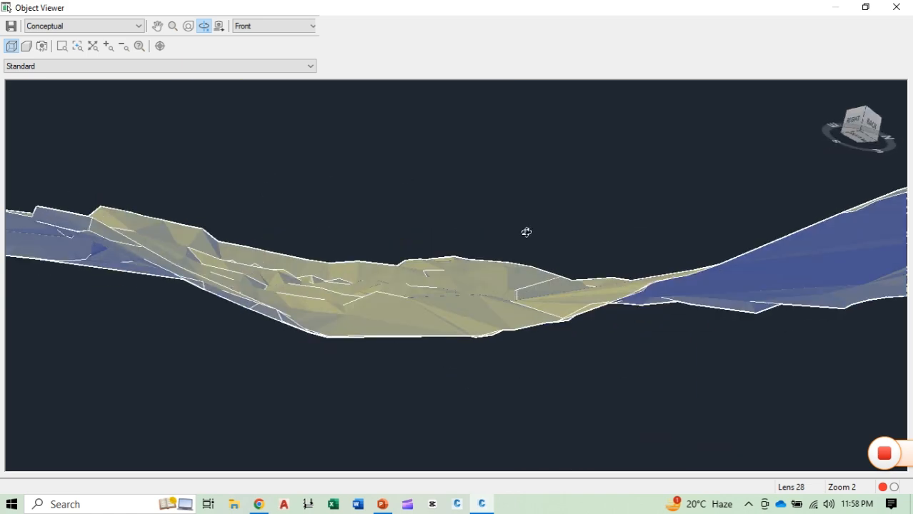
Step: Close the Object Viewer and edit the surface style's plan display: hide Elevations and Slopes, show Slope Arrows, and apply the changes
{"action": "left_click", "coordinate": [896, 7]}
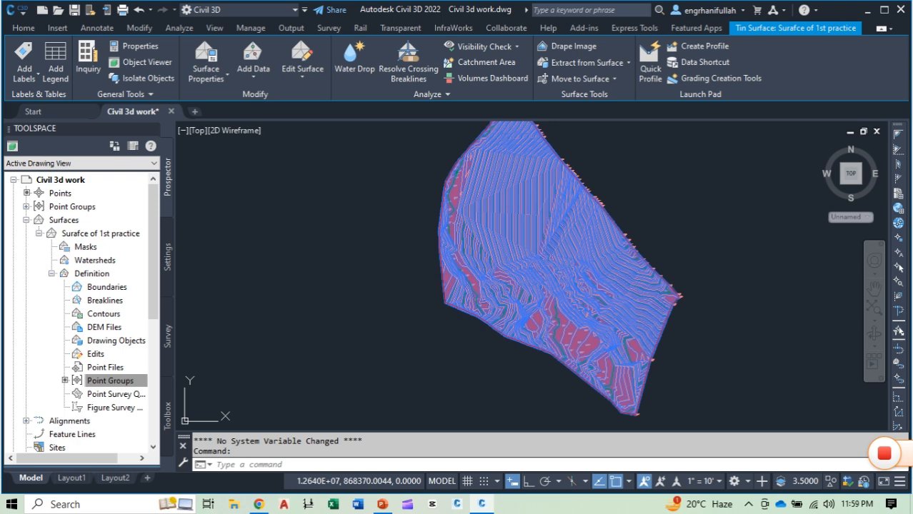
{"action": "right_click", "coordinate": [477, 224]}
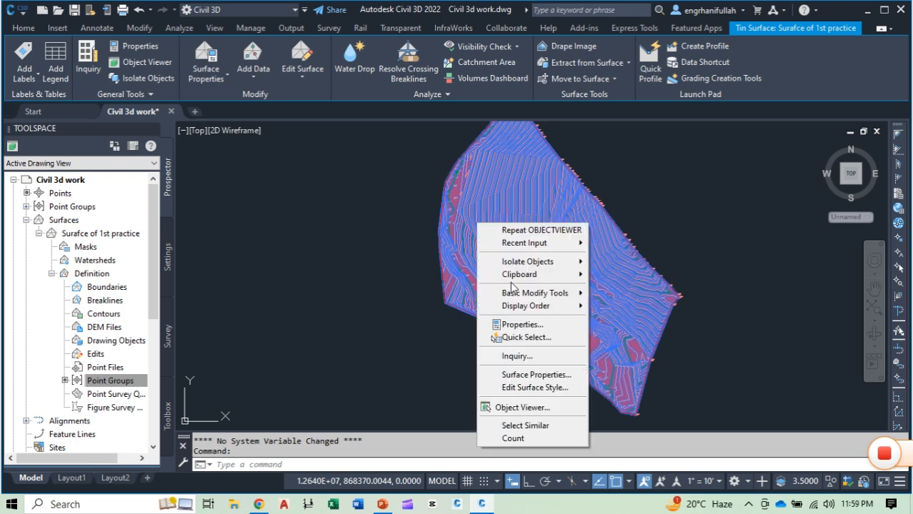
{"action": "left_click", "coordinate": [535, 388]}
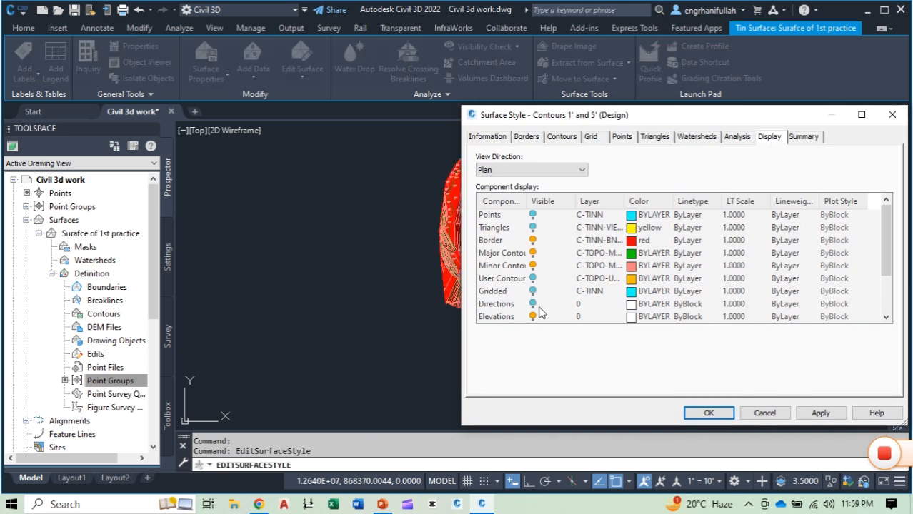
{"action": "scroll", "coordinate": [543, 303], "scroll_direction": "down", "scroll_amount": 1}
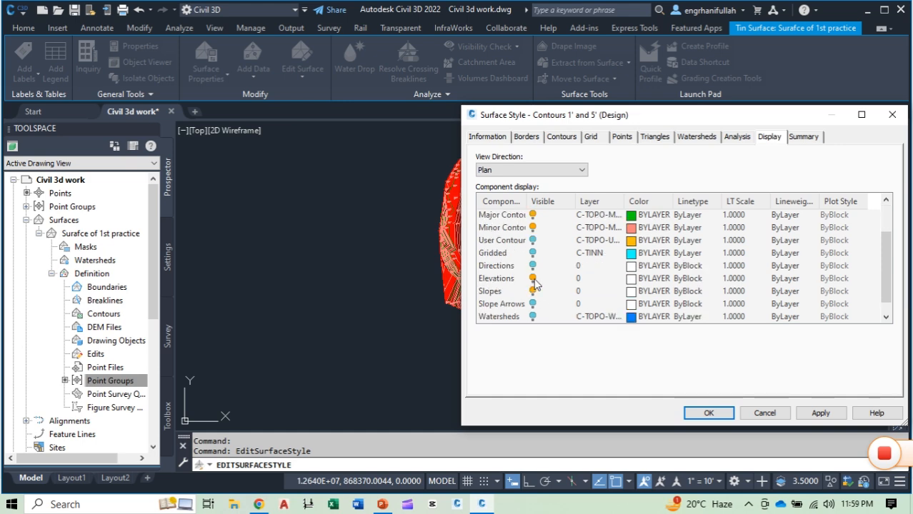
{"action": "left_click", "coordinate": [533, 280]}
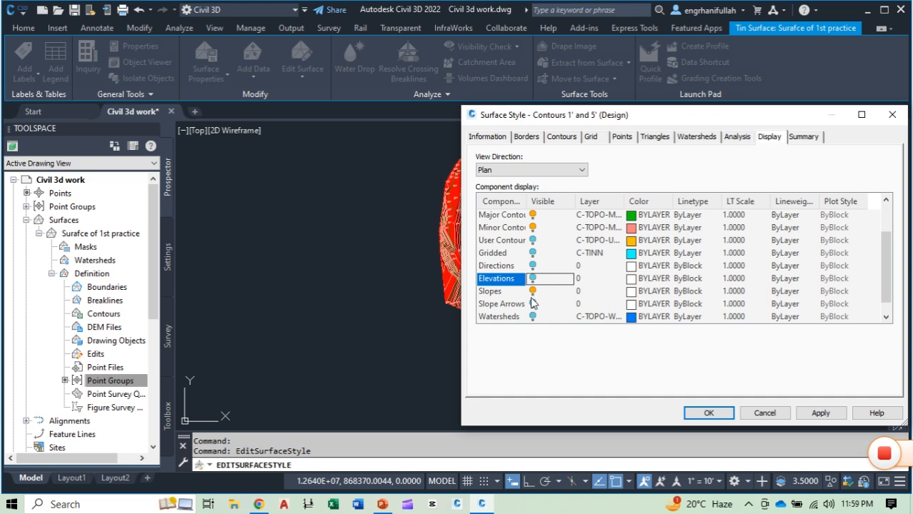
{"action": "left_click", "coordinate": [533, 292]}
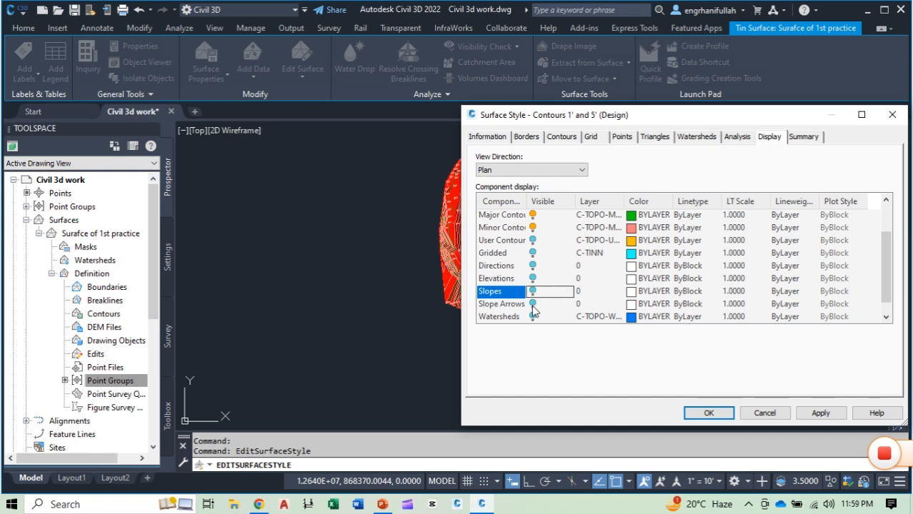
{"action": "left_click", "coordinate": [533, 304]}
{"action": "left_click", "coordinate": [821, 412]}
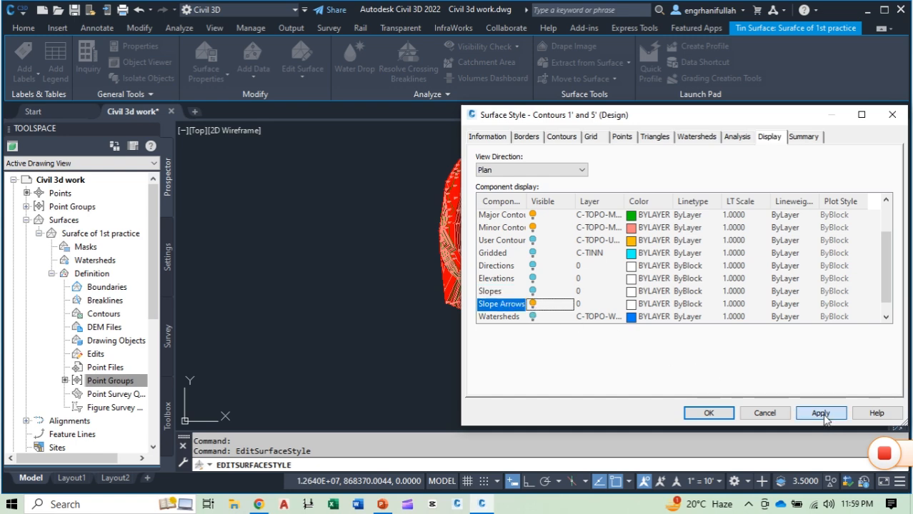
{"action": "left_click", "coordinate": [706, 418]}
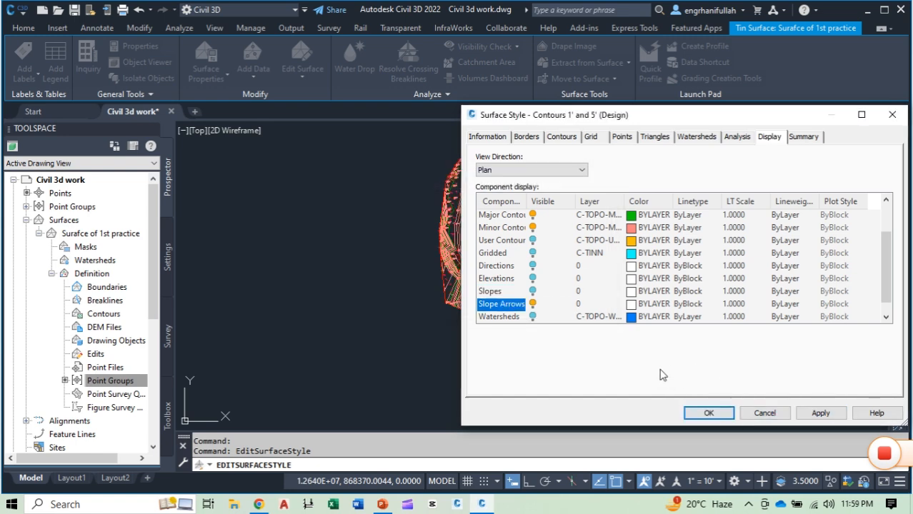
{"action": "left_click", "coordinate": [709, 414]}
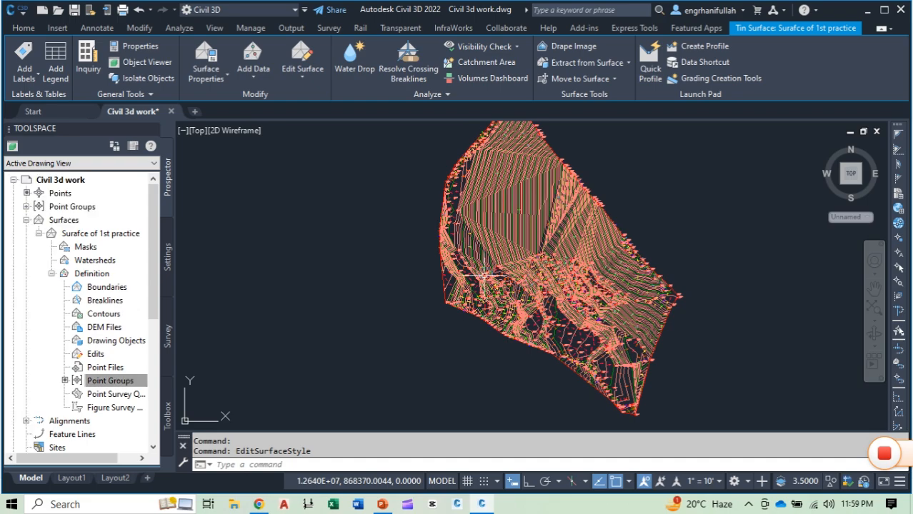
Step: Examine the slope arrows against the contours across the surface, from the western edge up to the northern tip
{"action": "scroll", "coordinate": [484, 275], "scroll_direction": "up", "scroll_amount": 8}
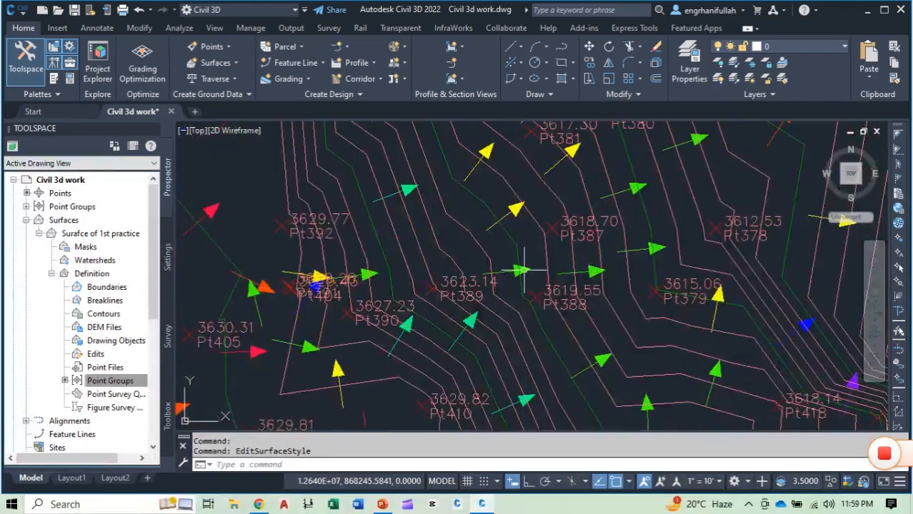
{"action": "scroll", "coordinate": [524, 271], "scroll_direction": "down", "scroll_amount": 1}
{"action": "scroll", "coordinate": [427, 302], "scroll_direction": "down", "scroll_amount": 2}
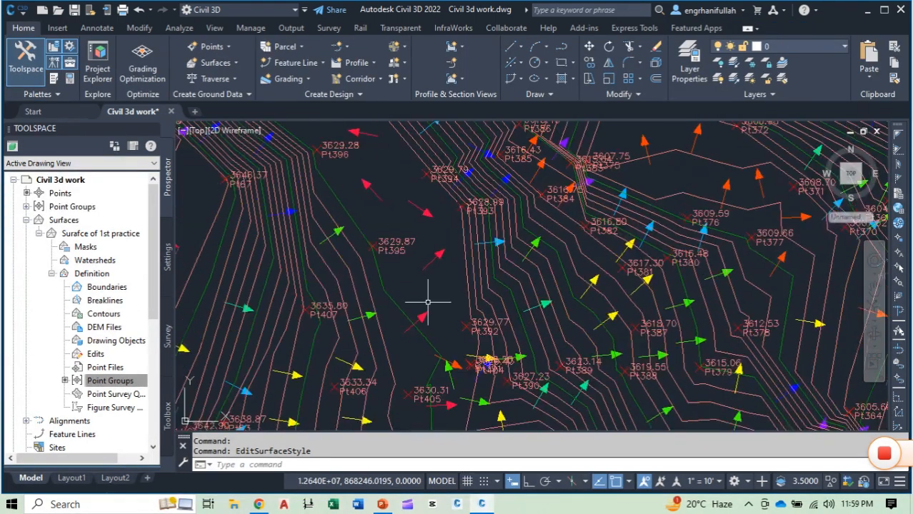
{"action": "scroll", "coordinate": [427, 302], "scroll_direction": "down", "scroll_amount": 1}
{"action": "scroll", "coordinate": [461, 372], "scroll_direction": "down", "scroll_amount": 1}
{"action": "scroll", "coordinate": [450, 291], "scroll_direction": "down", "scroll_amount": 1}
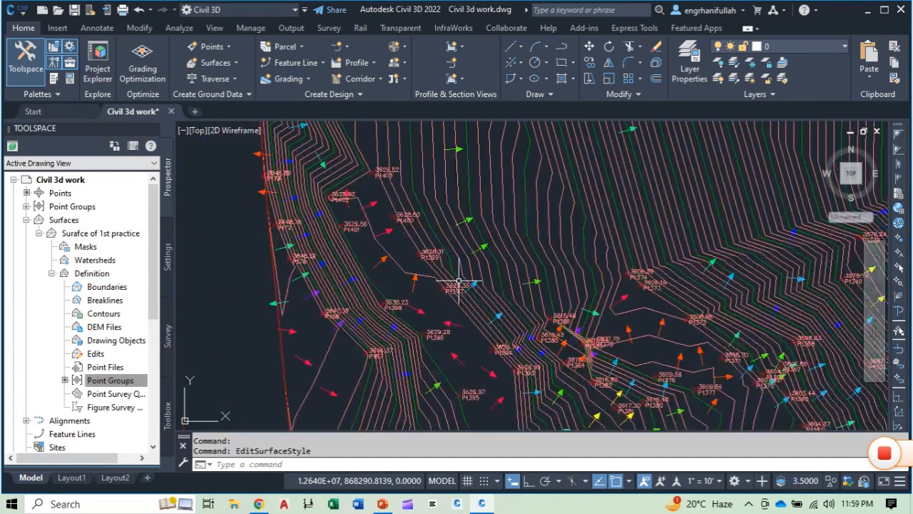
{"action": "middle_click_drag", "start_coordinate": [453, 235], "coordinate": [396, 319]}
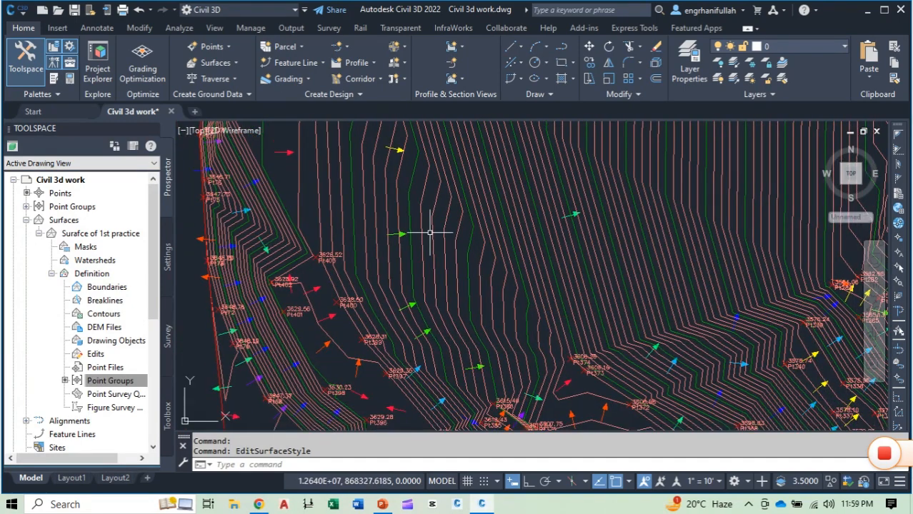
{"action": "middle_click_drag", "start_coordinate": [430, 233], "coordinate": [442, 347]}
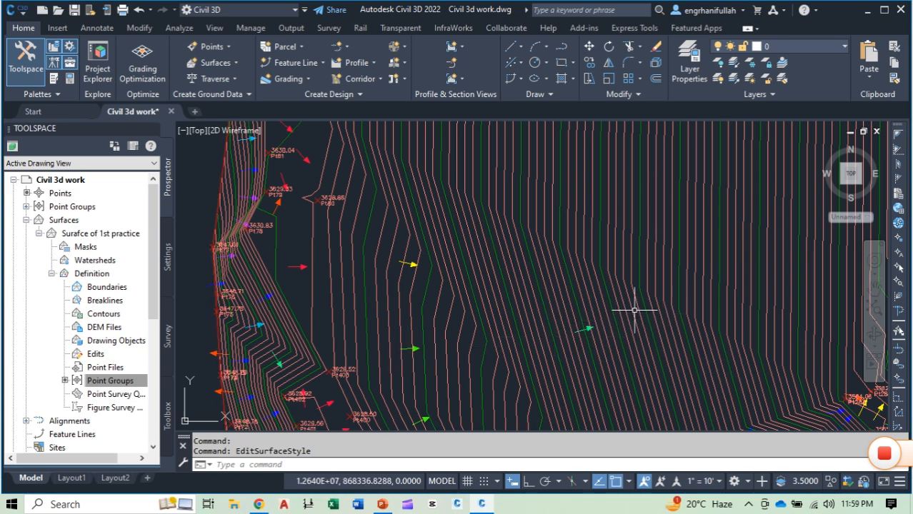
{"action": "scroll", "coordinate": [490, 304], "scroll_direction": "down", "scroll_amount": 2}
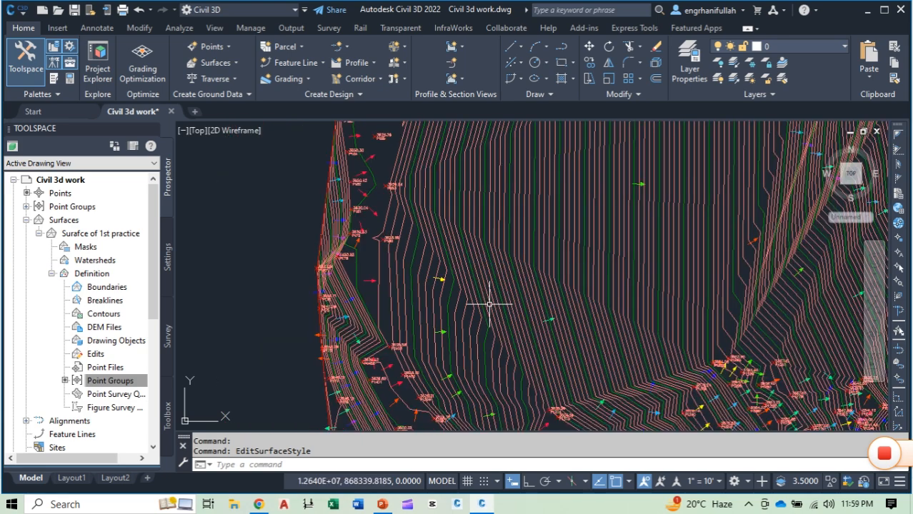
{"action": "scroll", "coordinate": [577, 249], "scroll_direction": "down", "scroll_amount": 2}
{"action": "scroll", "coordinate": [497, 367], "scroll_direction": "up", "scroll_amount": 2}
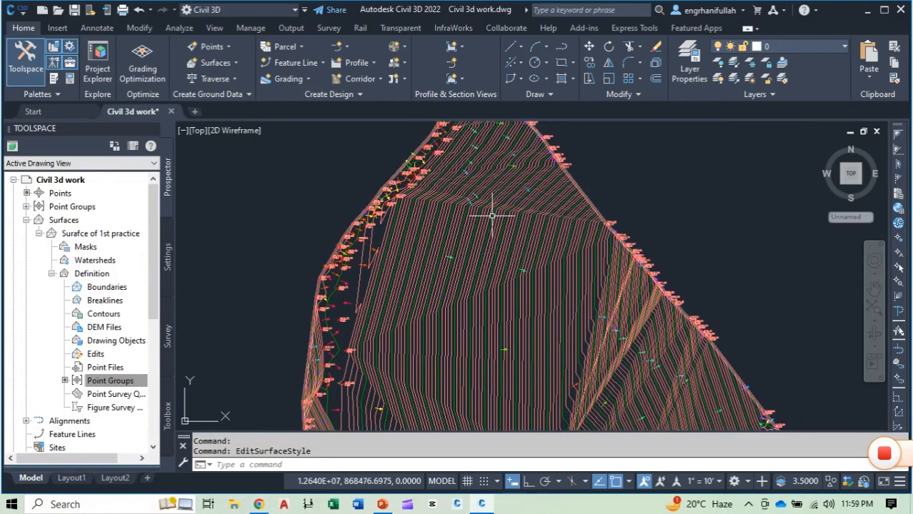
{"action": "scroll", "coordinate": [492, 215], "scroll_direction": "down", "scroll_amount": 1}
{"action": "scroll", "coordinate": [540, 332], "scroll_direction": "up", "scroll_amount": 4}
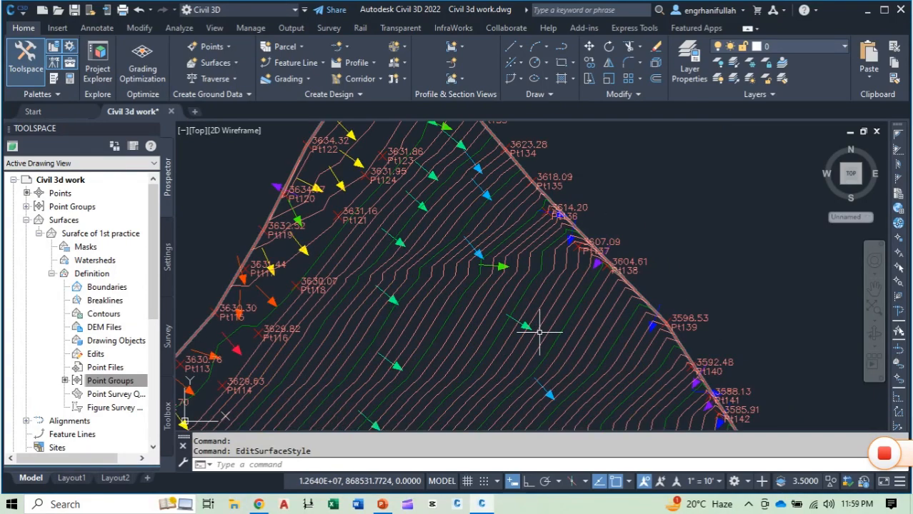
{"action": "middle_click_drag", "start_coordinate": [539, 332], "coordinate": [515, 259]}
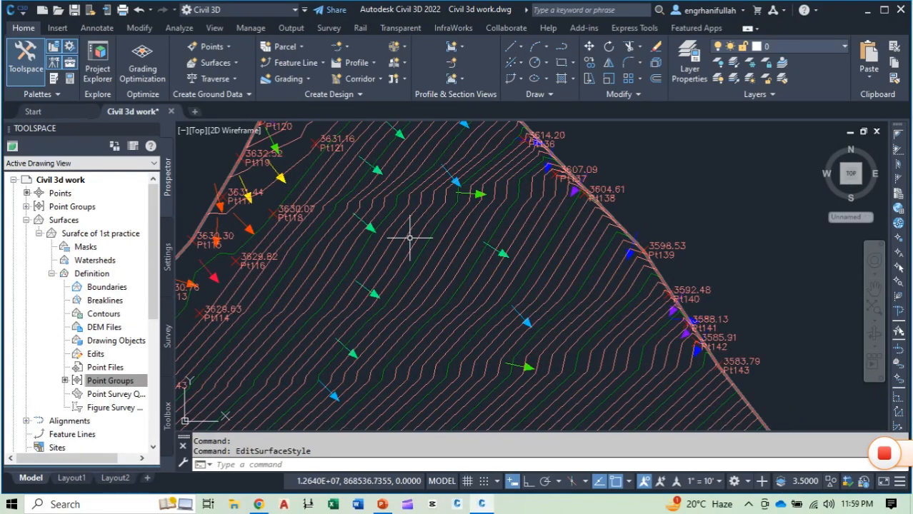
{"action": "middle_click_drag", "start_coordinate": [410, 238], "coordinate": [453, 361]}
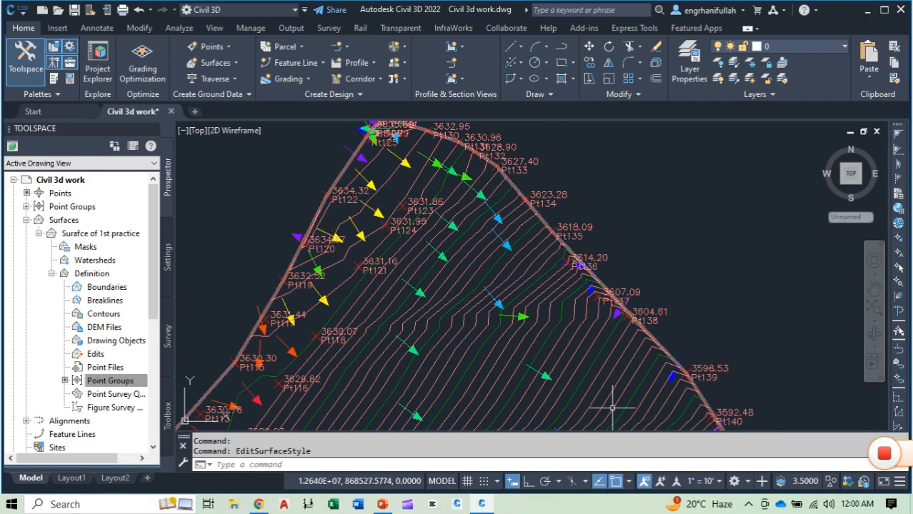
{"action": "scroll", "coordinate": [596, 361], "scroll_direction": "down", "scroll_amount": 5}
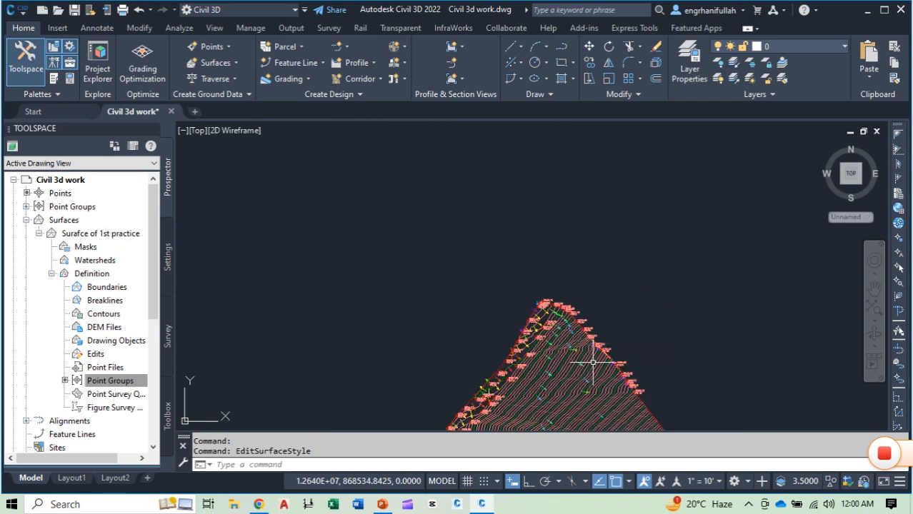
{"action": "middle_click_drag", "start_coordinate": [611, 415], "coordinate": [529, 244]}
{"action": "scroll", "coordinate": [530, 244], "scroll_direction": "up", "scroll_amount": 1}
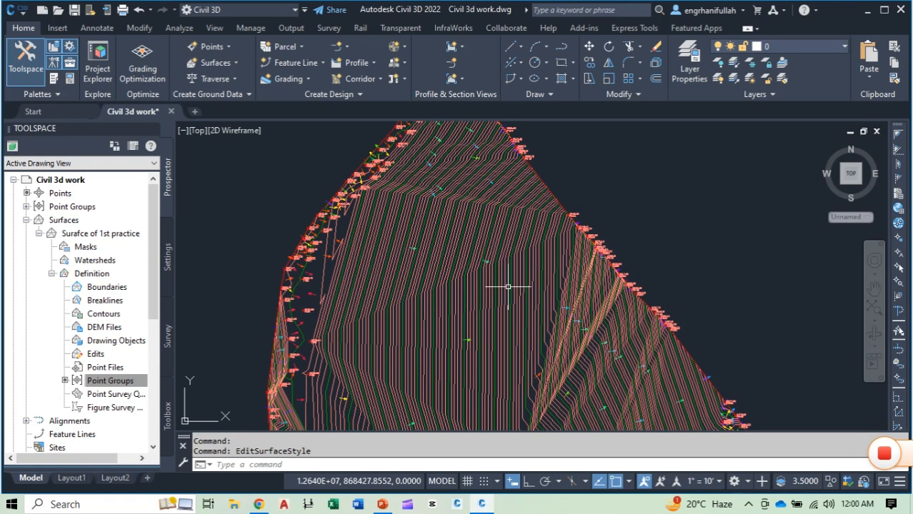
Step: Hide the Major Contour and Minor Contour components in the surface style's plan display, then apply and accept the changes
{"action": "left_click", "coordinate": [508, 286]}
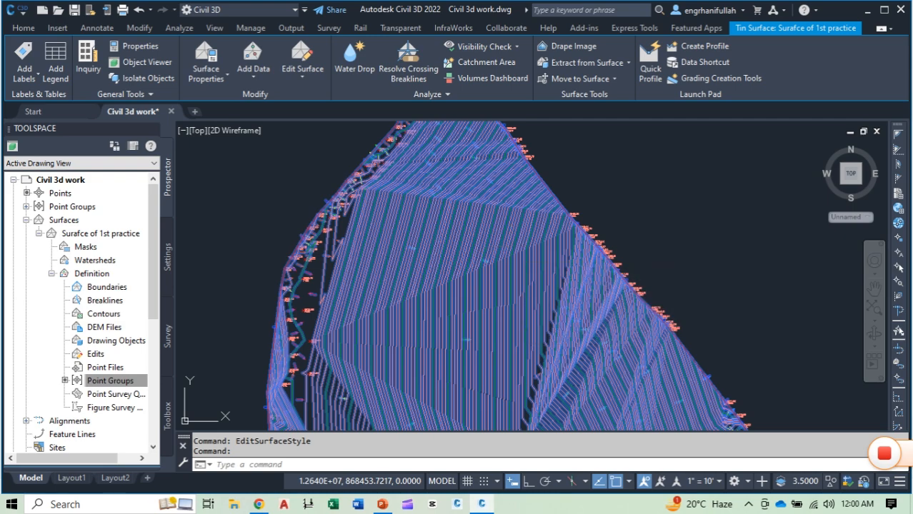
{"action": "right_click", "coordinate": [552, 310]}
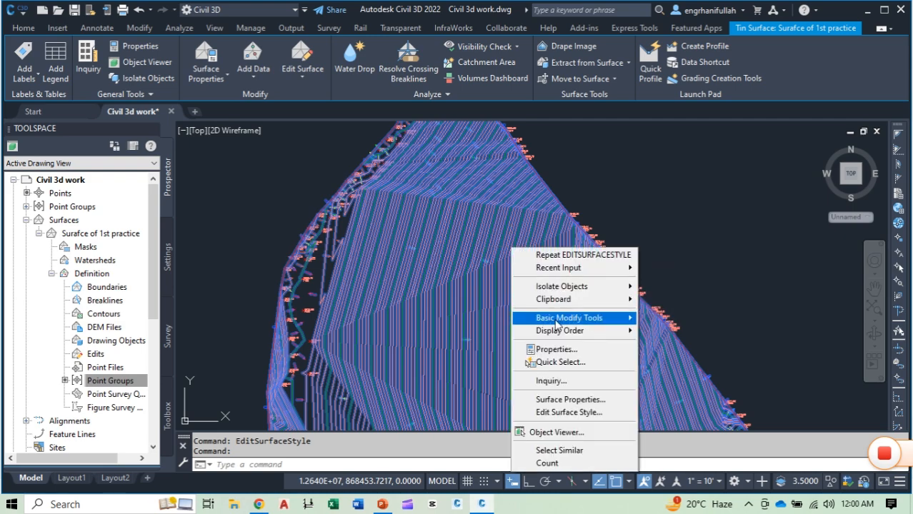
{"action": "left_click", "coordinate": [568, 412]}
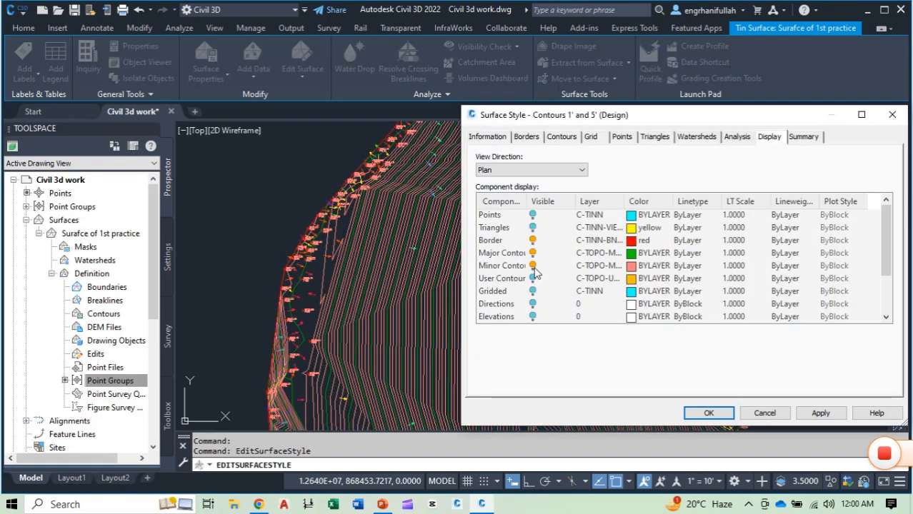
{"action": "left_click", "coordinate": [532, 265]}
{"action": "left_click", "coordinate": [532, 252]}
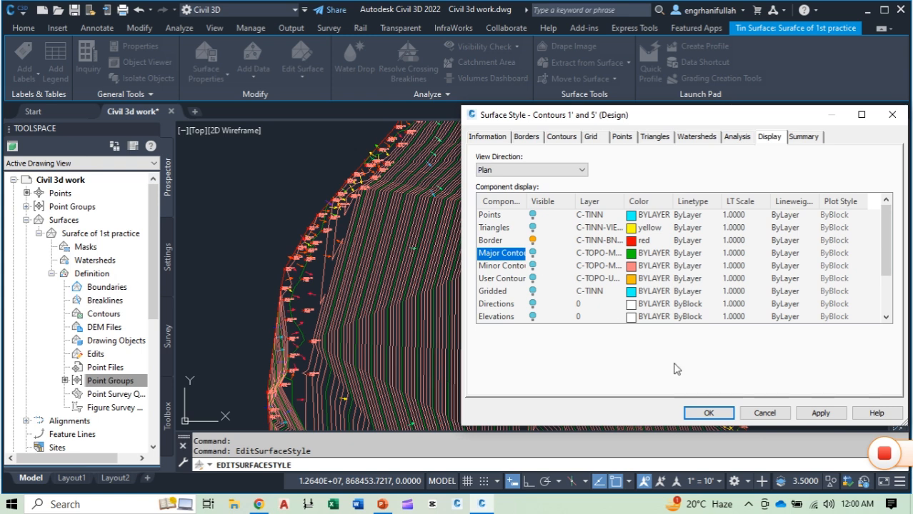
{"action": "left_click", "coordinate": [807, 415]}
{"action": "left_click", "coordinate": [707, 413]}
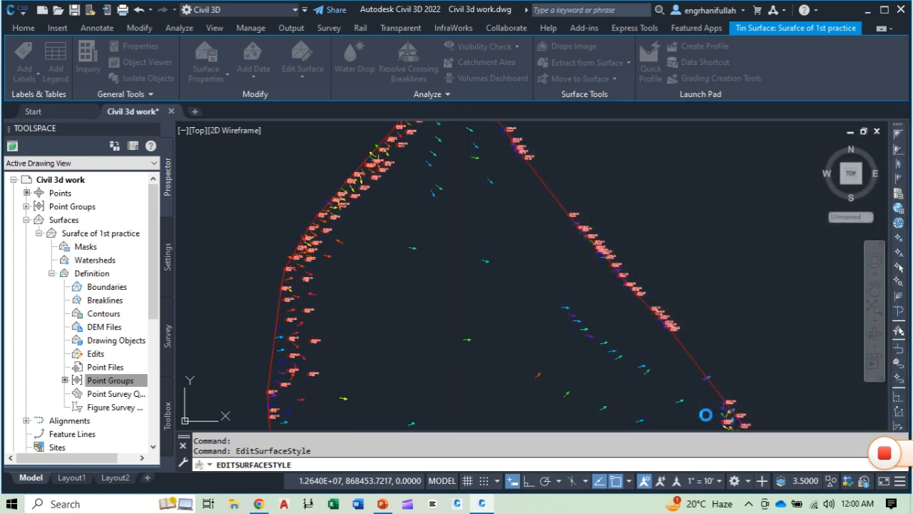
Step: Inspect the directions and colours of the slope arrows among the survey points throughout the surface
{"action": "middle_click_drag", "start_coordinate": [529, 390], "coordinate": [546, 261]}
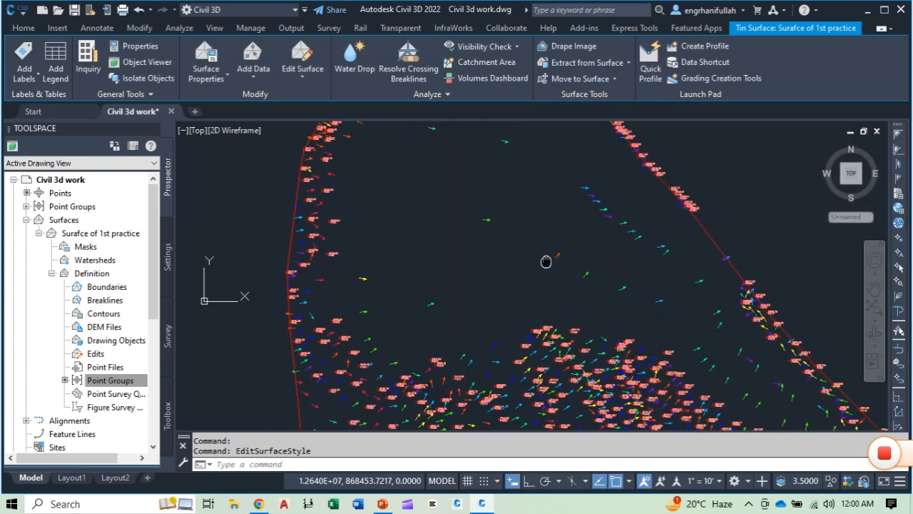
{"action": "scroll", "coordinate": [583, 358], "scroll_direction": "down", "scroll_amount": 4}
{"action": "middle_click_drag", "start_coordinate": [595, 380], "coordinate": [539, 315]}
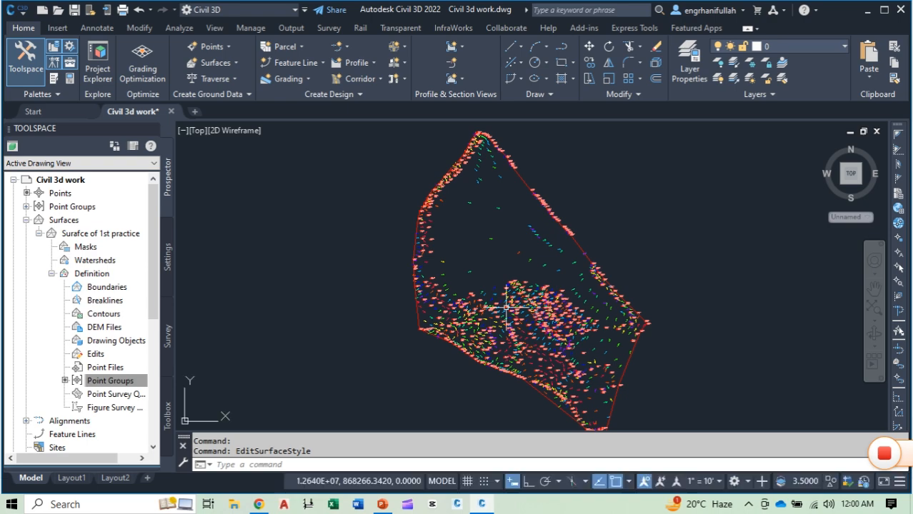
{"action": "scroll", "coordinate": [539, 313], "scroll_direction": "up", "scroll_amount": 10}
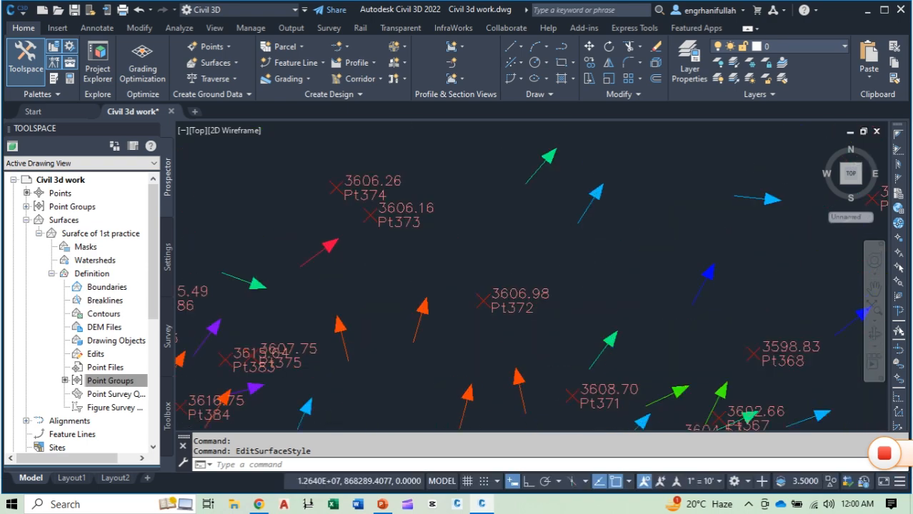
{"action": "scroll", "coordinate": [585, 264], "scroll_direction": "down", "scroll_amount": 4}
{"action": "middle_click_drag", "start_coordinate": [514, 300], "coordinate": [536, 379]}
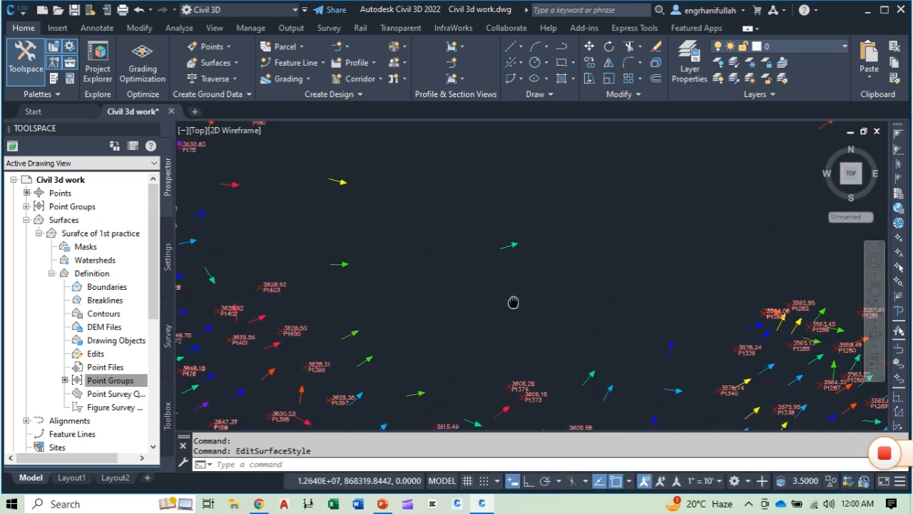
{"action": "scroll", "coordinate": [536, 250], "scroll_direction": "down", "scroll_amount": 5}
{"action": "middle_click_drag", "start_coordinate": [536, 251], "coordinate": [579, 270]}
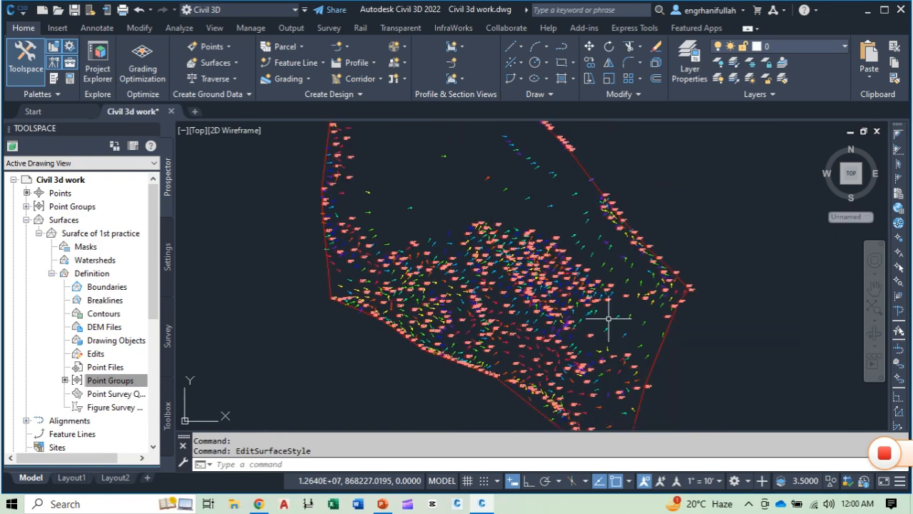
{"action": "scroll", "coordinate": [563, 258], "scroll_direction": "up", "scroll_amount": 8}
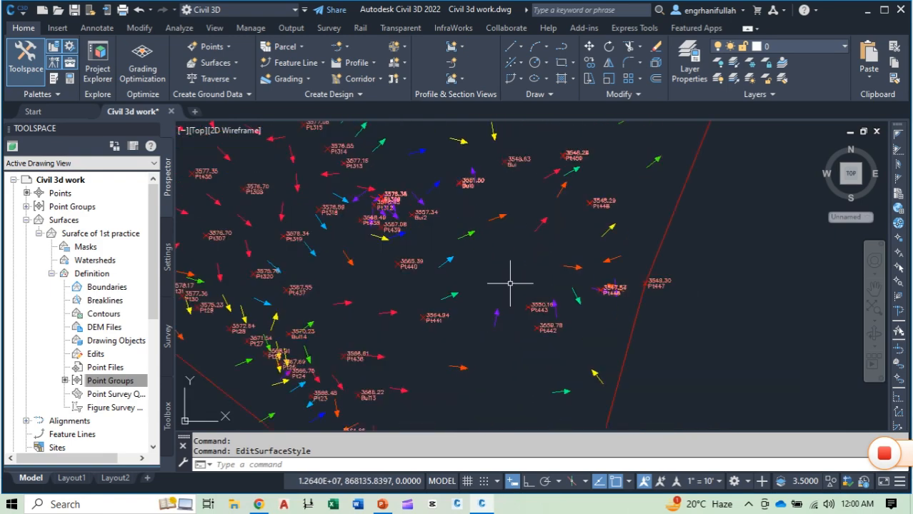
{"action": "scroll", "coordinate": [523, 248], "scroll_direction": "down", "scroll_amount": 4}
{"action": "middle_click_drag", "start_coordinate": [523, 249], "coordinate": [546, 358]}
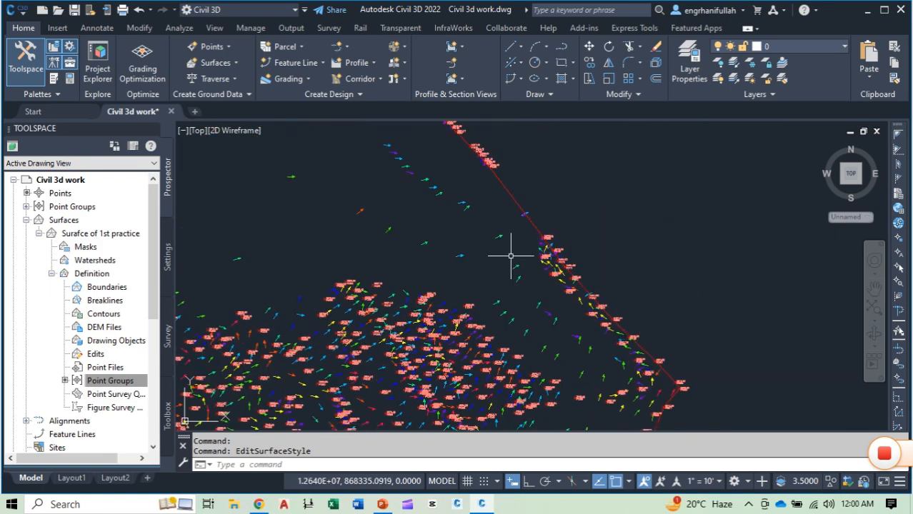
Step: Edit the surface style's plan display to show Major Contour and Minor Contour and hide Slope Arrows, applying and accepting the changes
{"action": "left_click", "coordinate": [508, 195]}
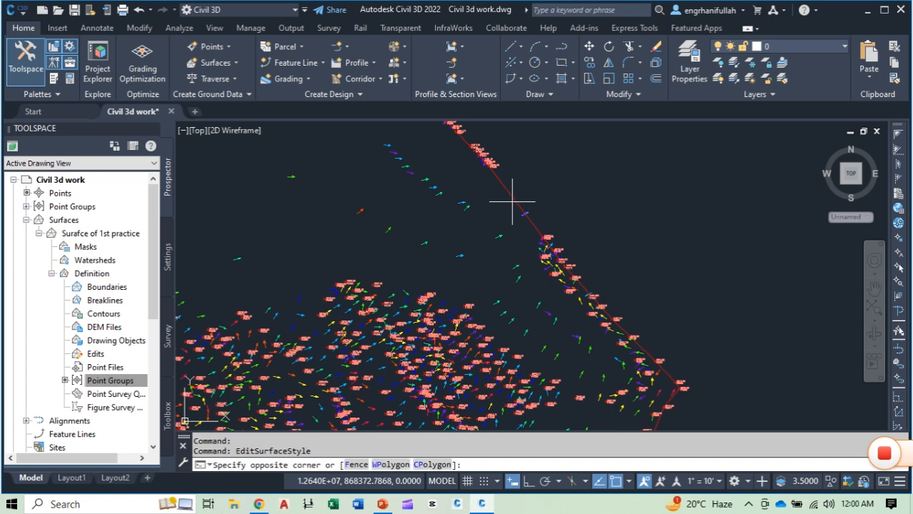
{"action": "left_click", "coordinate": [510, 194]}
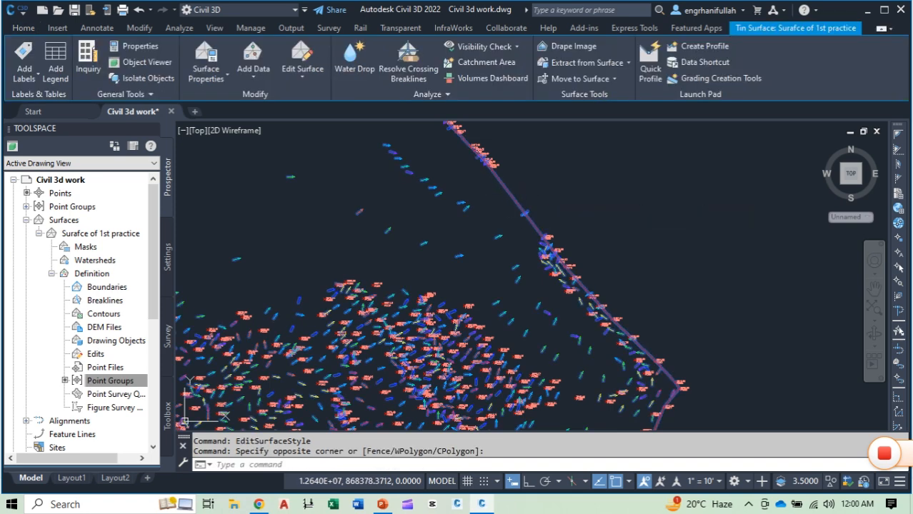
{"action": "right_click", "coordinate": [508, 195]}
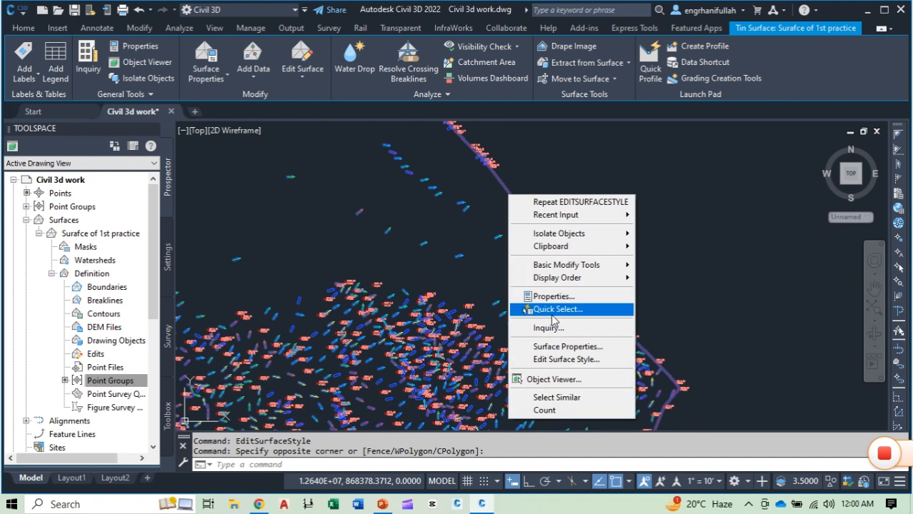
{"action": "left_click", "coordinate": [562, 363]}
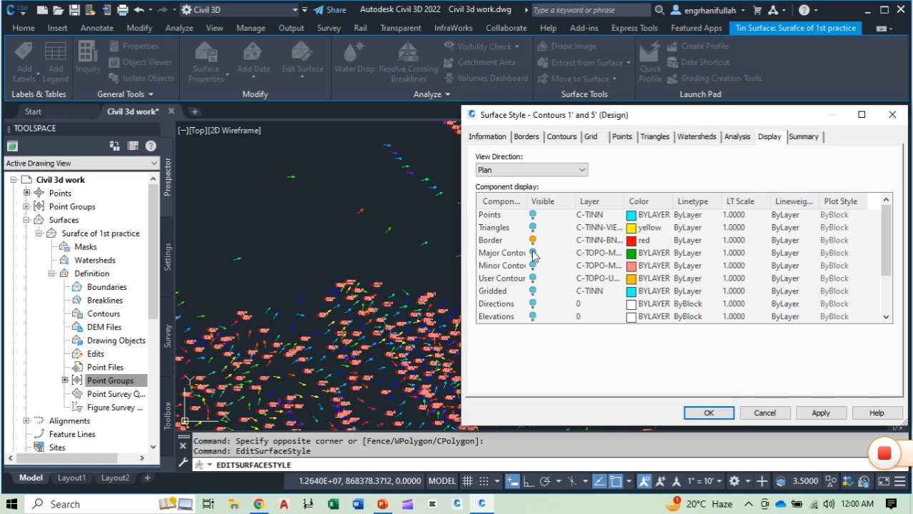
{"action": "left_click", "coordinate": [532, 253]}
{"action": "left_click", "coordinate": [533, 266]}
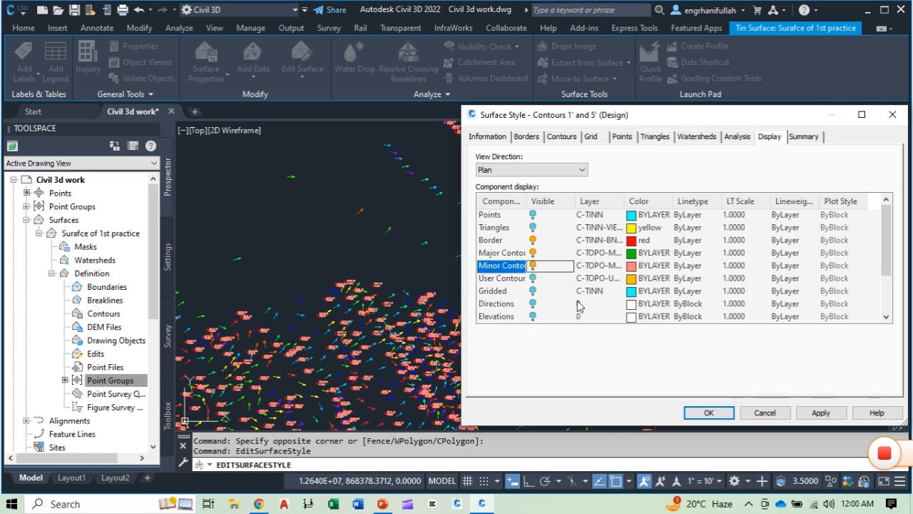
{"action": "scroll", "coordinate": [554, 313], "scroll_direction": "down", "scroll_amount": 2}
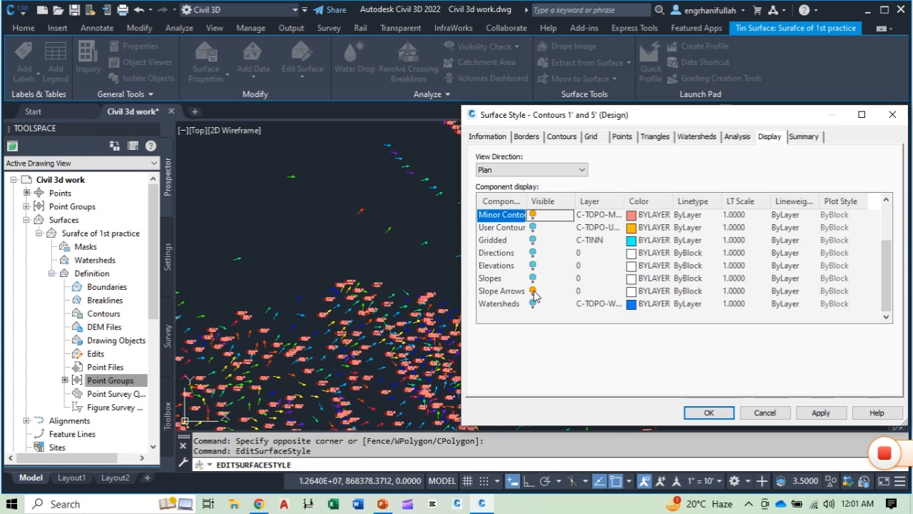
{"action": "left_click", "coordinate": [532, 292]}
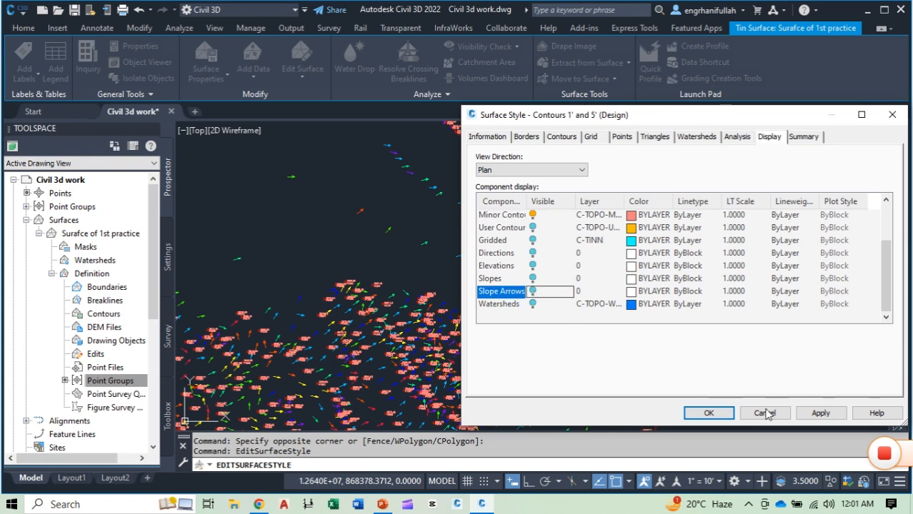
{"action": "left_click", "coordinate": [819, 413]}
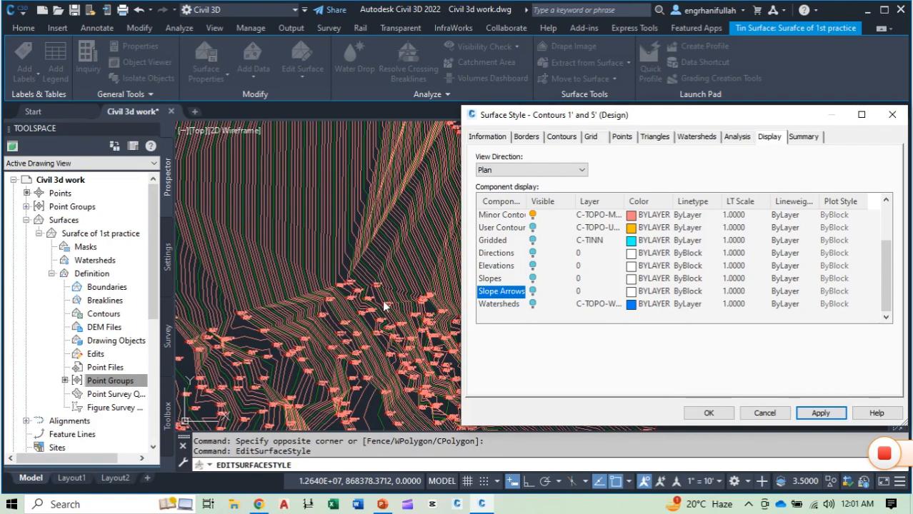
{"action": "left_click", "coordinate": [709, 413]}
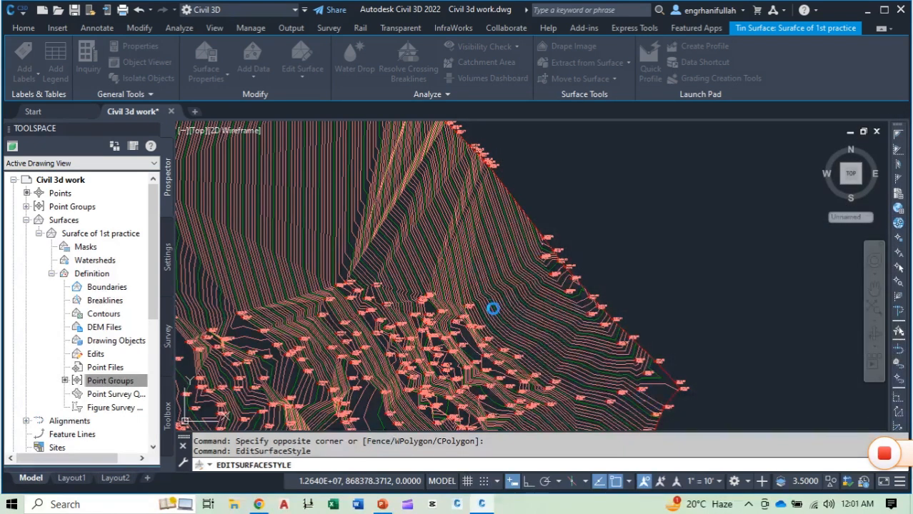
Step: Reopen the surface style for editing and set the minor contour interval to 0.50'
{"action": "scroll", "coordinate": [570, 233], "scroll_direction": "down", "scroll_amount": 5}
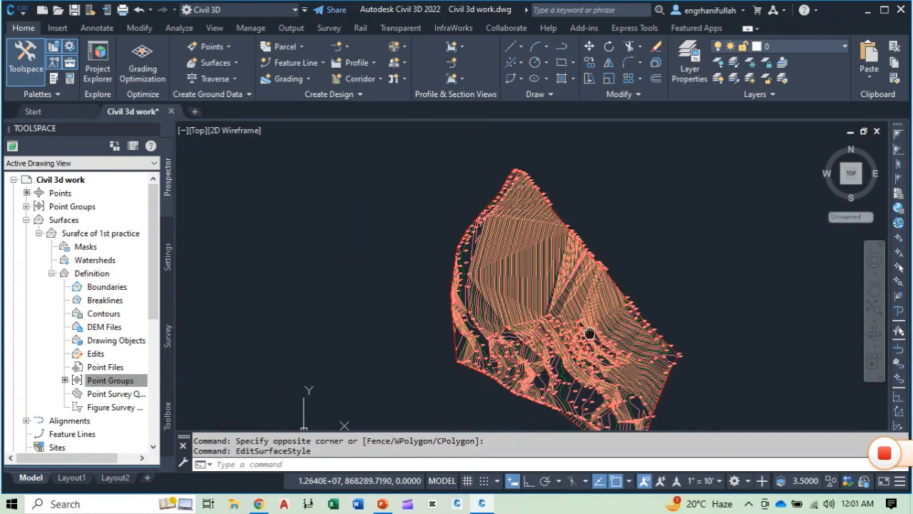
{"action": "left_click", "coordinate": [553, 209]}
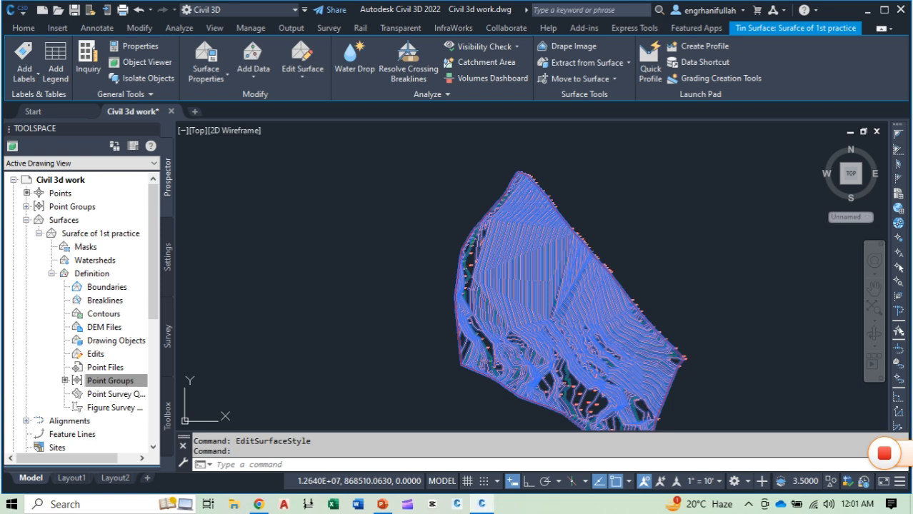
{"action": "right_click", "coordinate": [554, 212]}
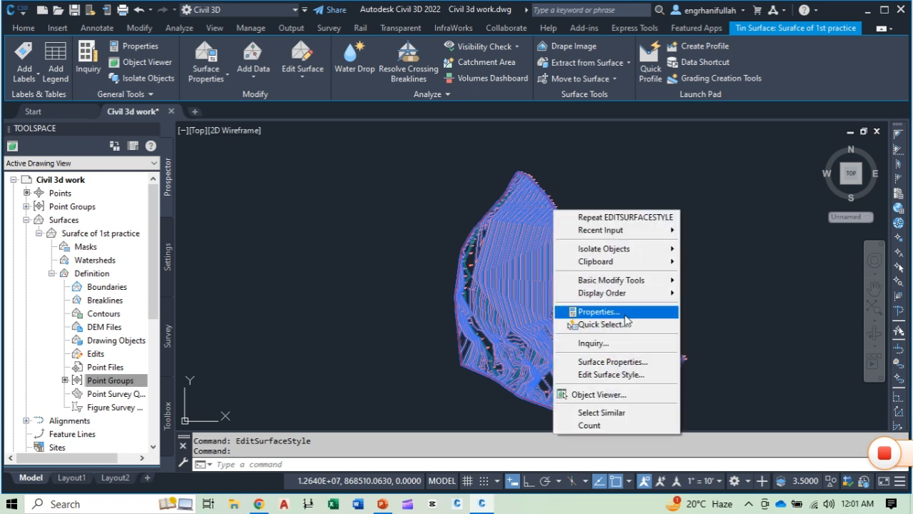
{"action": "left_click", "coordinate": [609, 376]}
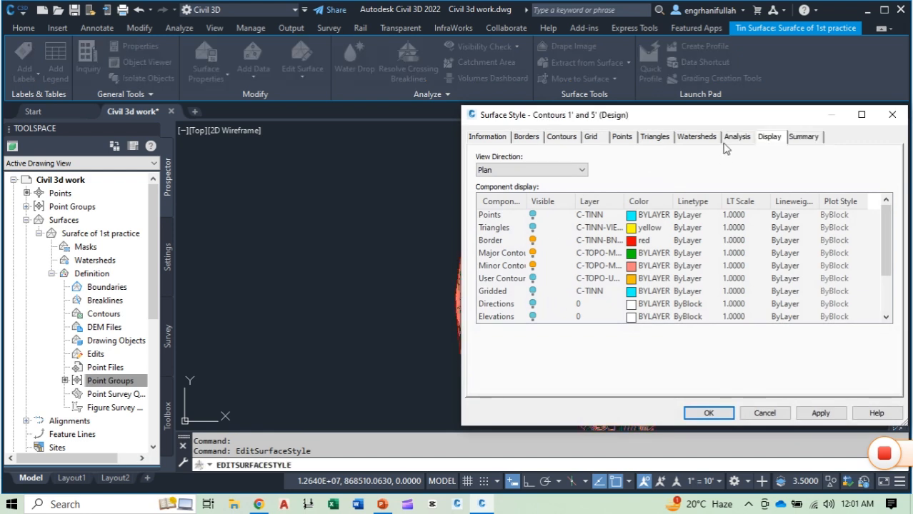
{"action": "left_click", "coordinate": [561, 139]}
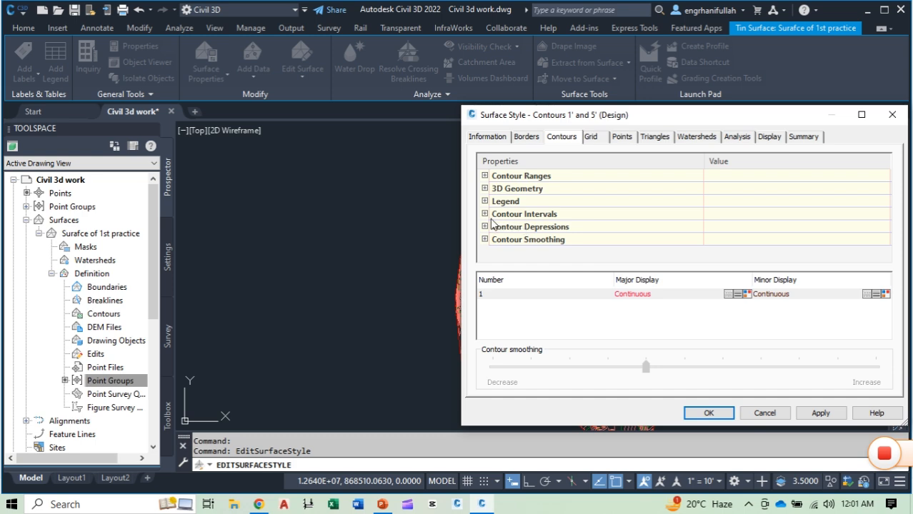
{"action": "left_click", "coordinate": [484, 214]}
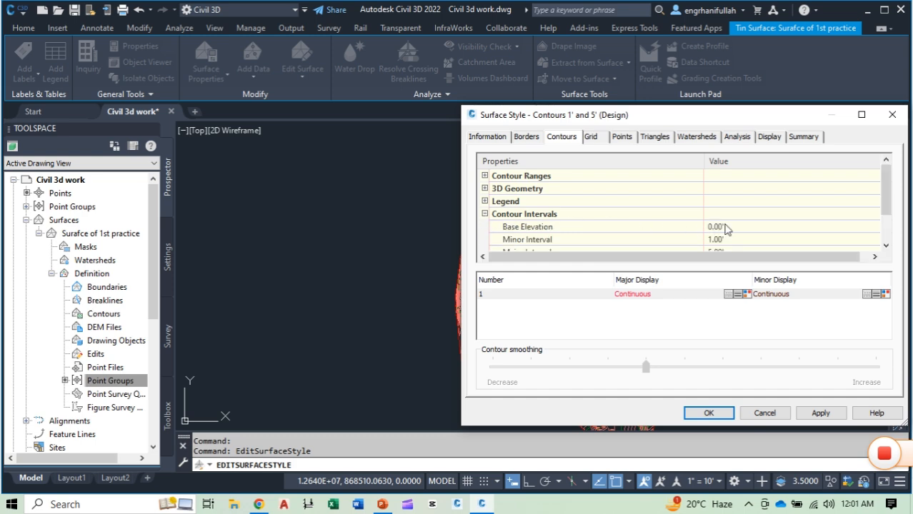
{"action": "scroll", "coordinate": [727, 227], "scroll_direction": "down", "scroll_amount": 1}
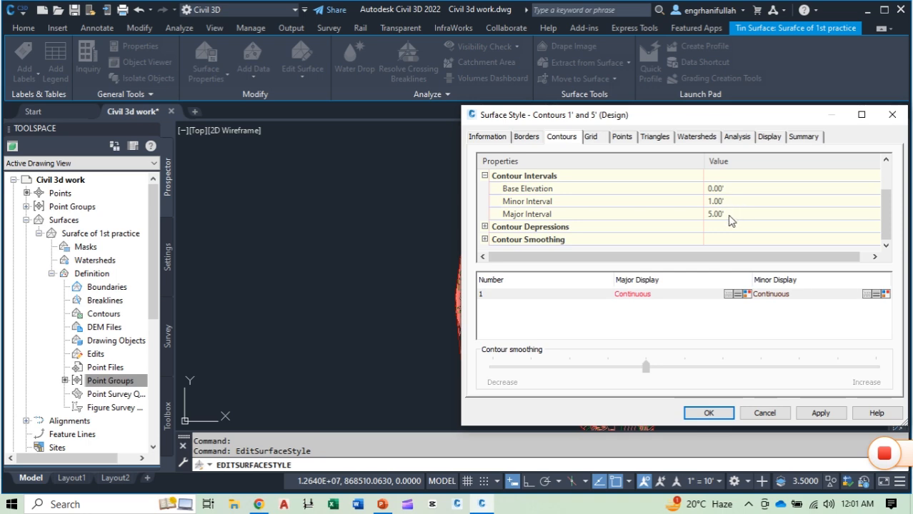
{"action": "left_click", "coordinate": [738, 201]}
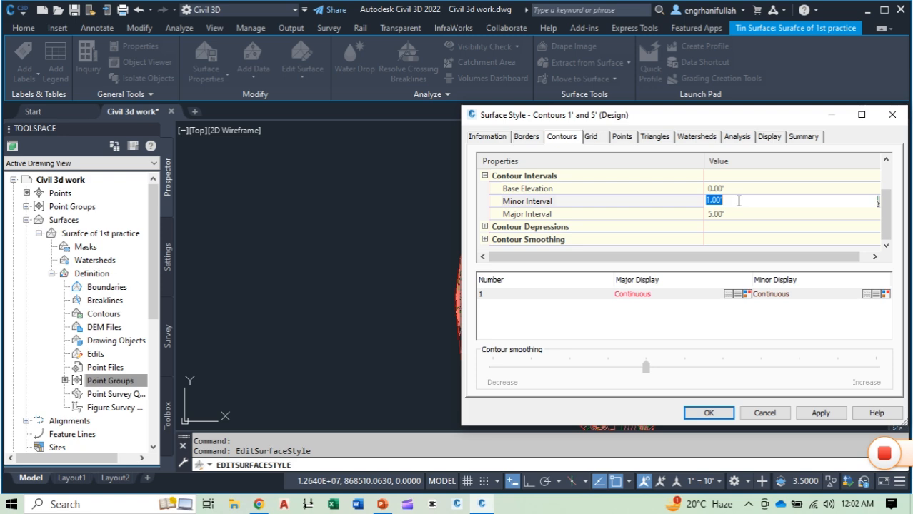
{"action": "key", "text": "BackSpace"}
{"action": "left_click", "coordinate": [729, 214]}
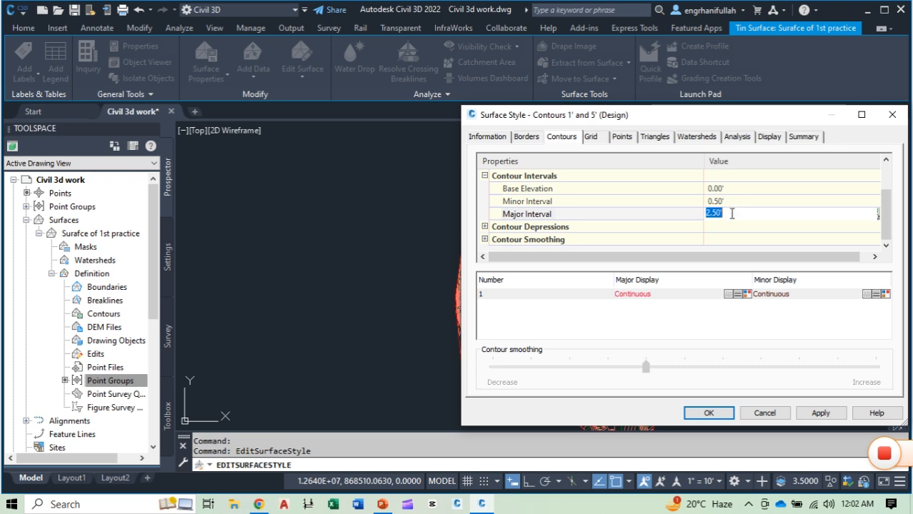
Step: Check the minor and major contour intervals, and apply and accept the surface style changes
{"action": "left_click", "coordinate": [736, 202]}
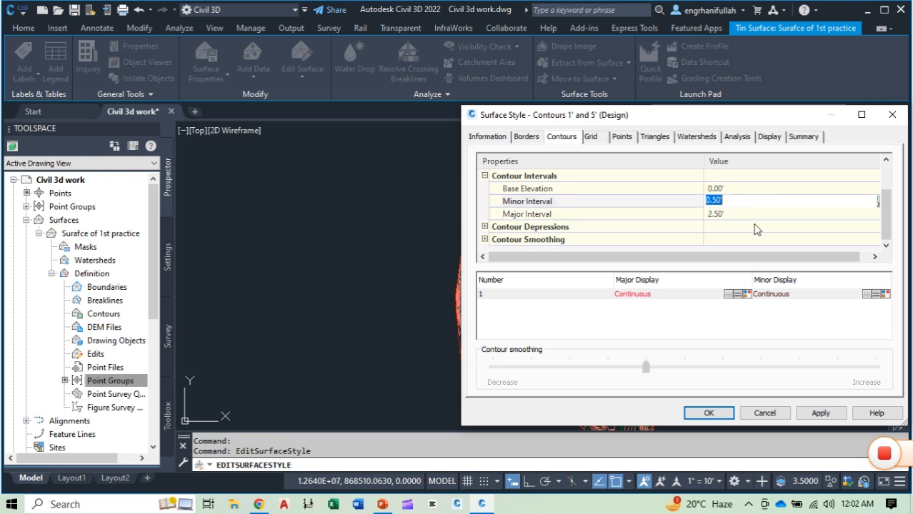
{"action": "left_click", "coordinate": [728, 214]}
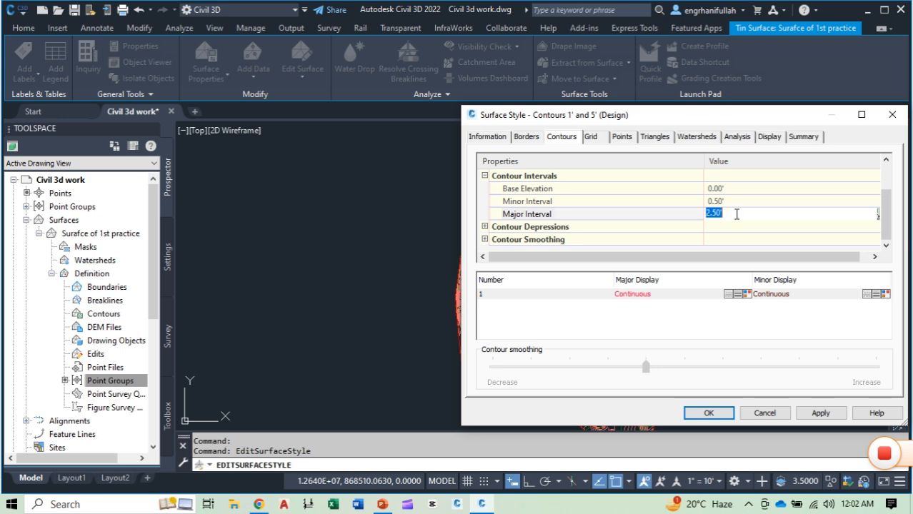
{"action": "left_click", "coordinate": [730, 213]}
{"action": "left_click", "coordinate": [730, 202]}
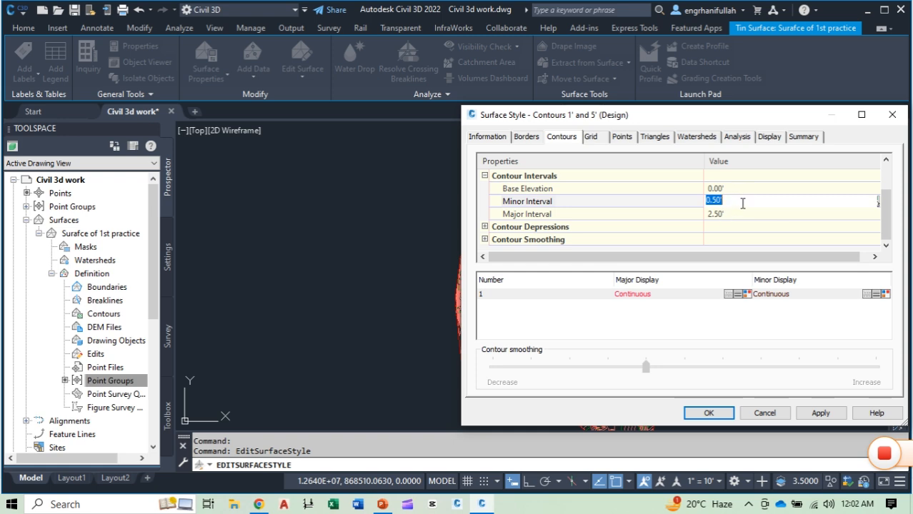
{"action": "left_click", "coordinate": [820, 415]}
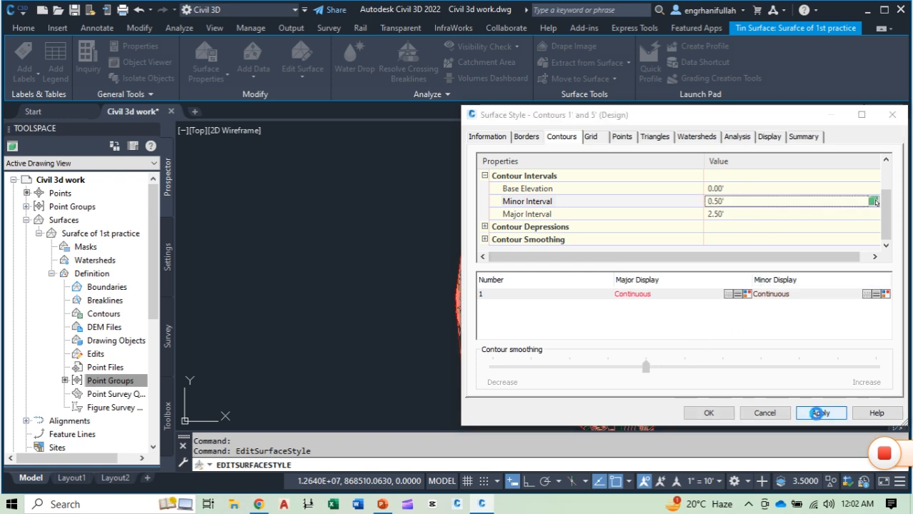
{"action": "left_click", "coordinate": [708, 414]}
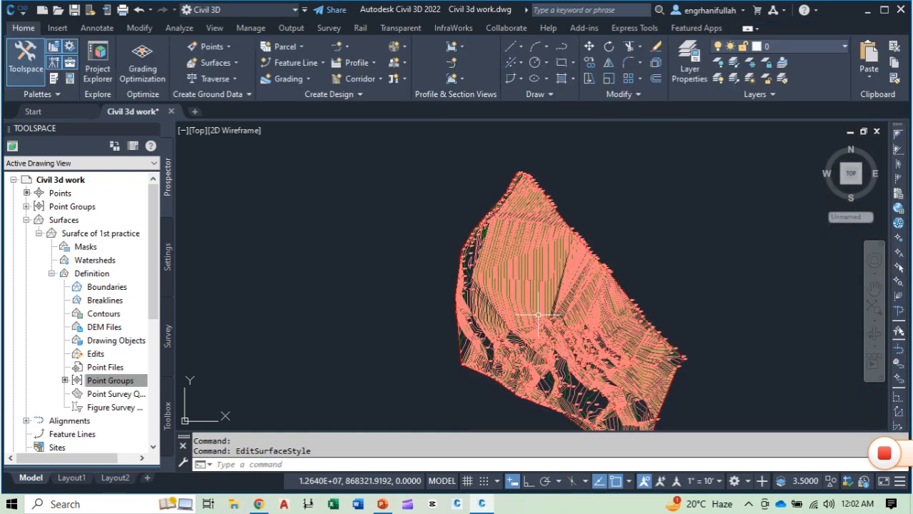
Step: Examine the spacing of the major and minor contours along the surface's western edge and northern part, down to a single elevation
{"action": "scroll", "coordinate": [491, 257], "scroll_direction": "up", "scroll_amount": 8}
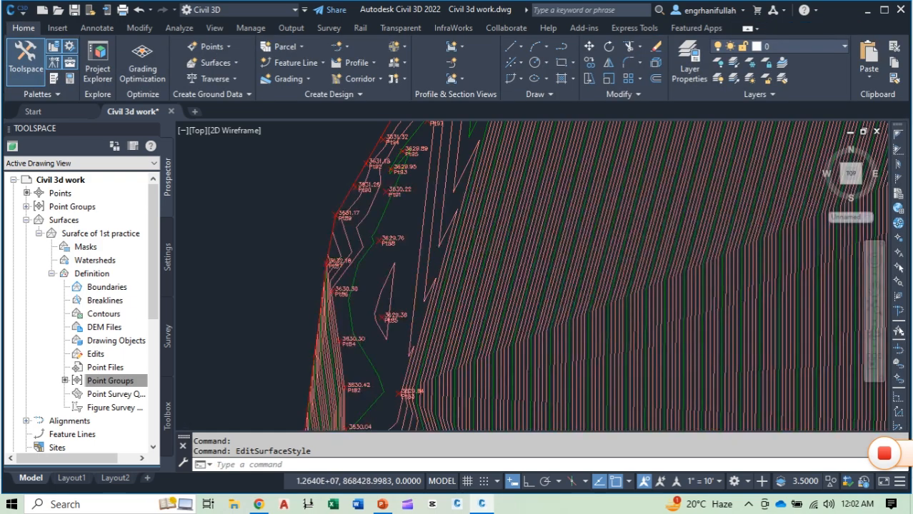
{"action": "scroll", "coordinate": [493, 251], "scroll_direction": "down", "scroll_amount": 5}
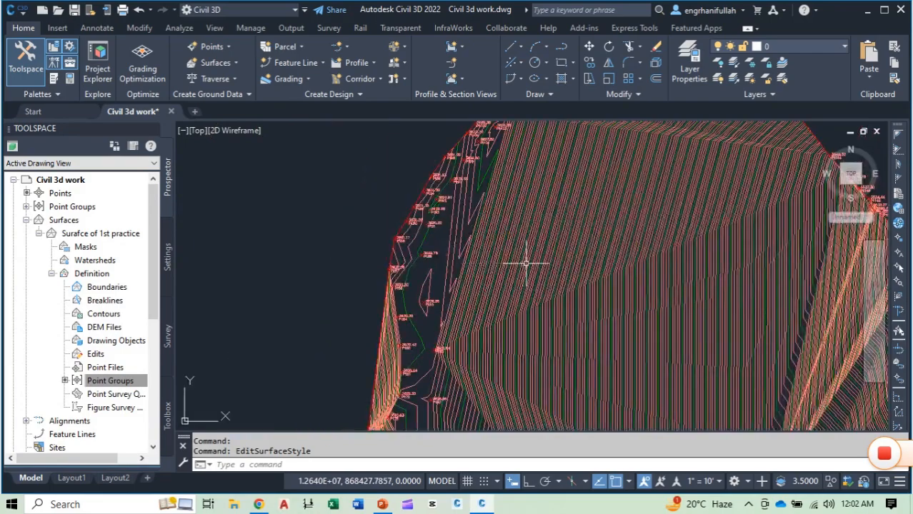
{"action": "scroll", "coordinate": [518, 239], "scroll_direction": "down", "scroll_amount": 2}
{"action": "scroll", "coordinate": [566, 236], "scroll_direction": "down", "scroll_amount": 1}
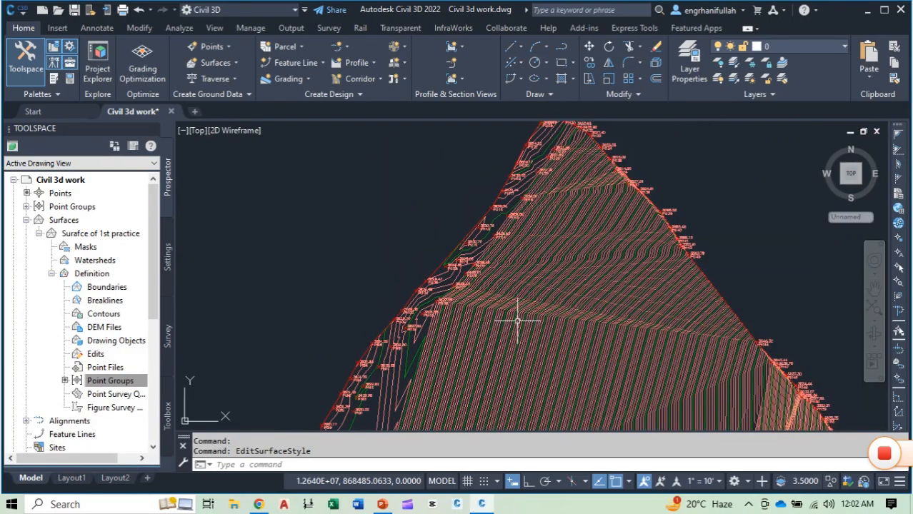
{"action": "scroll", "coordinate": [529, 249], "scroll_direction": "up", "scroll_amount": 5}
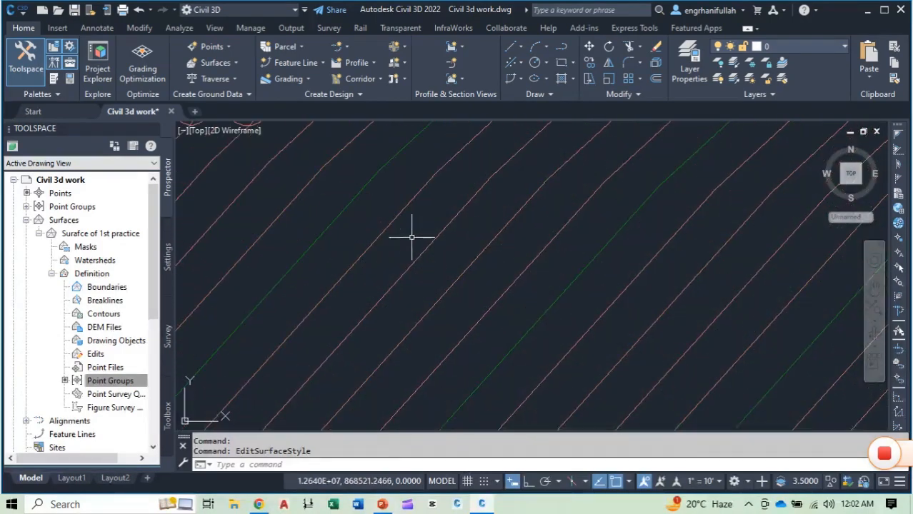
{"action": "scroll", "coordinate": [388, 240], "scroll_direction": "down", "scroll_amount": 4}
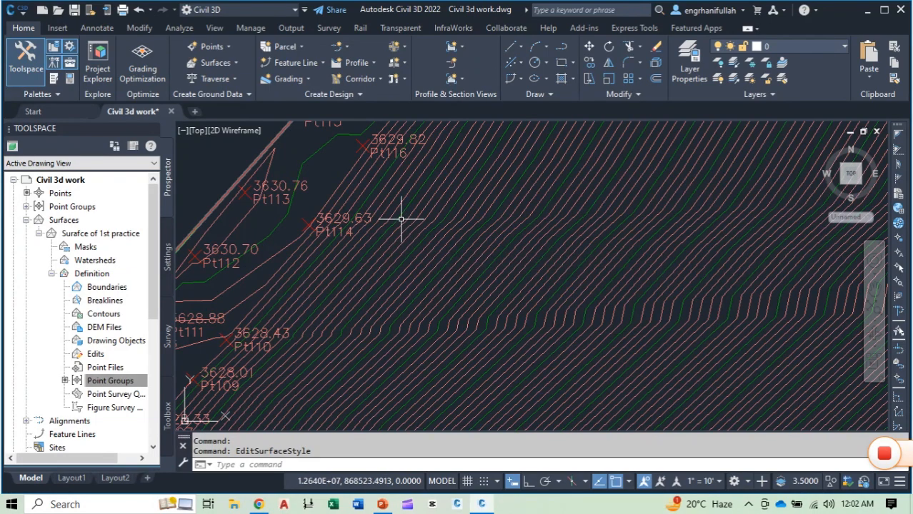
{"action": "mouse_move", "coordinate": [409, 204]}
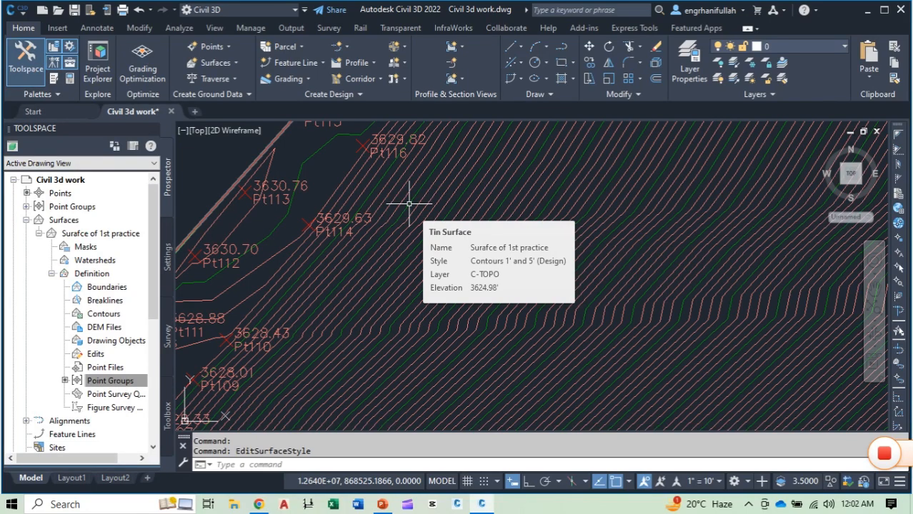
Step: Reopen the TIN surface's style for editing and set the minor contour interval to 2'
{"action": "left_click", "coordinate": [409, 203]}
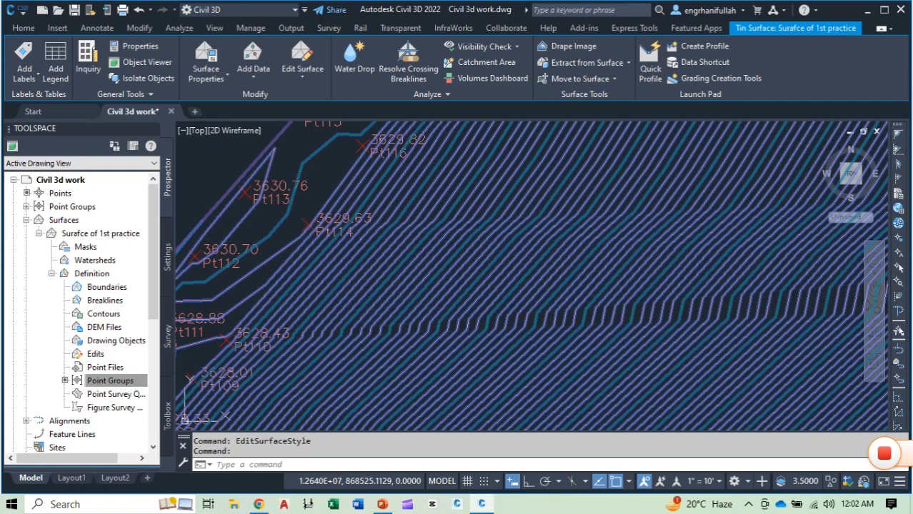
{"action": "right_click", "coordinate": [423, 285]}
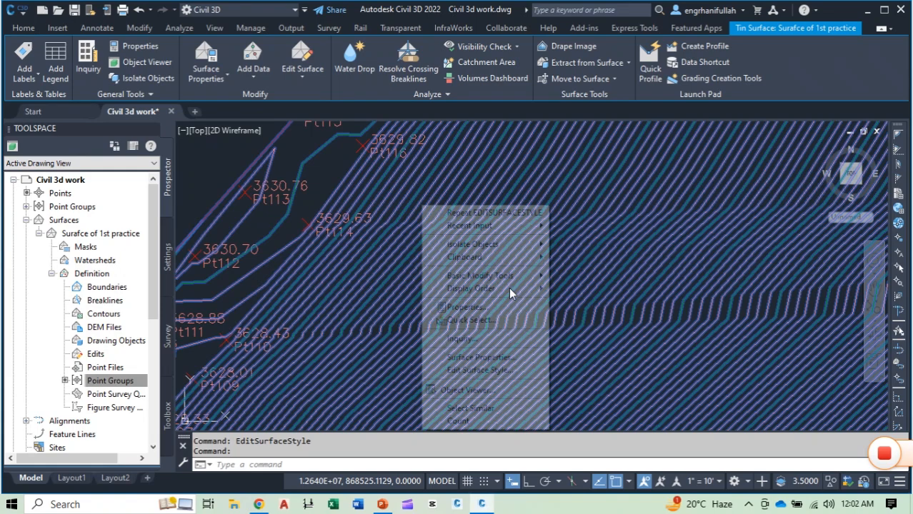
{"action": "left_click", "coordinate": [480, 370]}
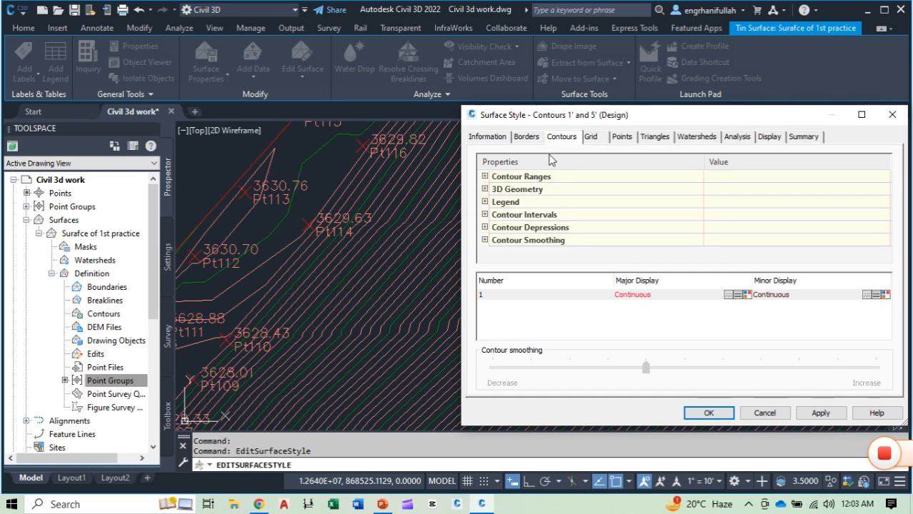
{"action": "left_click", "coordinate": [485, 215]}
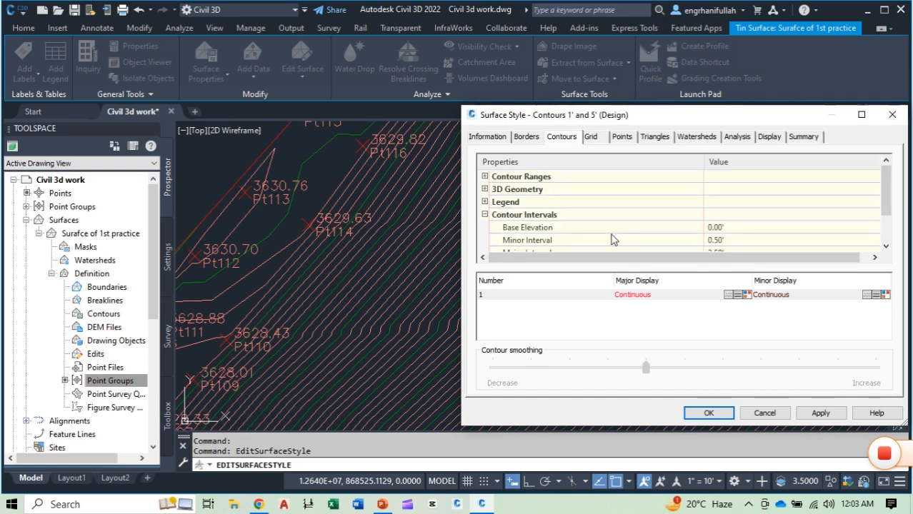
{"action": "left_click", "coordinate": [747, 227]}
{"action": "left_click", "coordinate": [742, 240]}
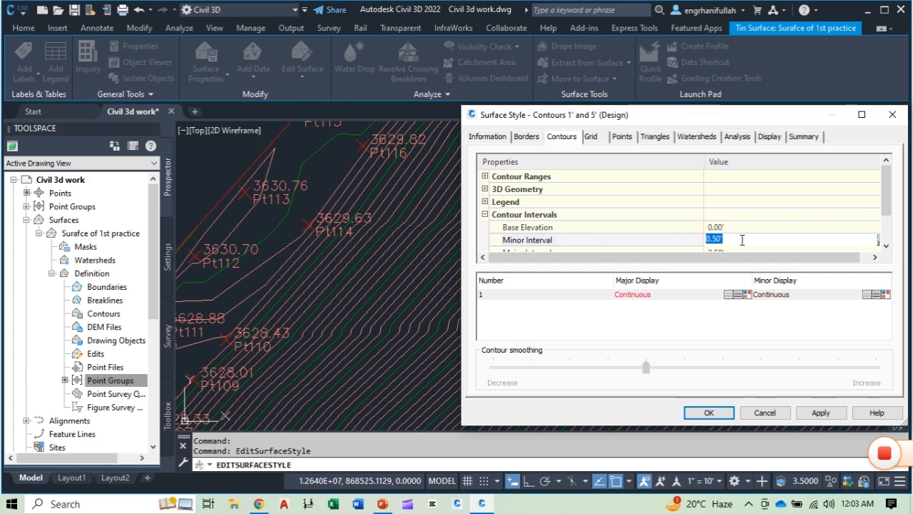
{"action": "type", "text": "2"}
Step: Check the base elevation and major contour interval, and apply and accept the surface style changes
{"action": "left_click", "coordinate": [733, 228]}
{"action": "scroll", "coordinate": [730, 227], "scroll_direction": "down", "scroll_amount": 1}
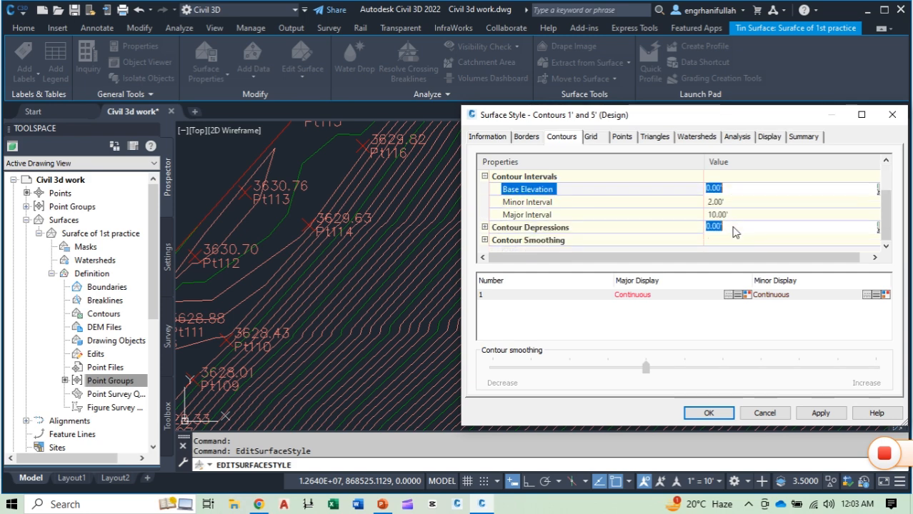
{"action": "left_click", "coordinate": [729, 215]}
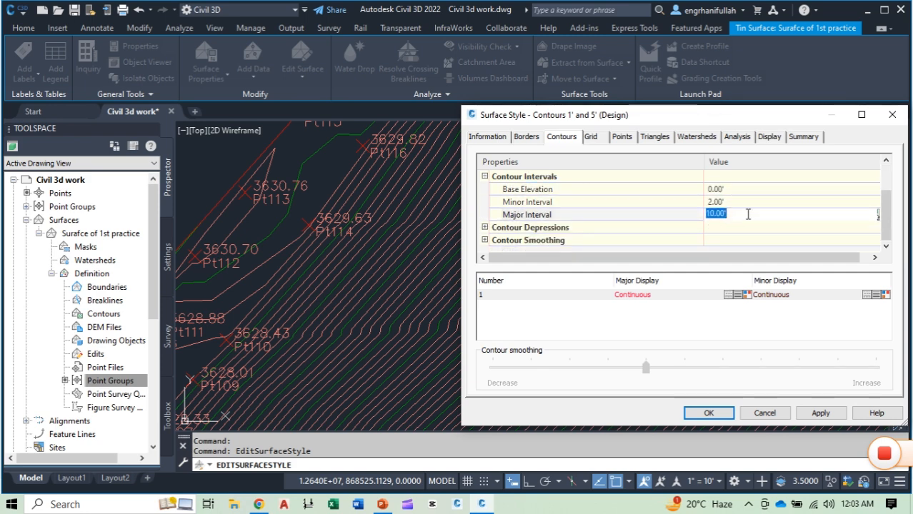
{"action": "left_click", "coordinate": [821, 413]}
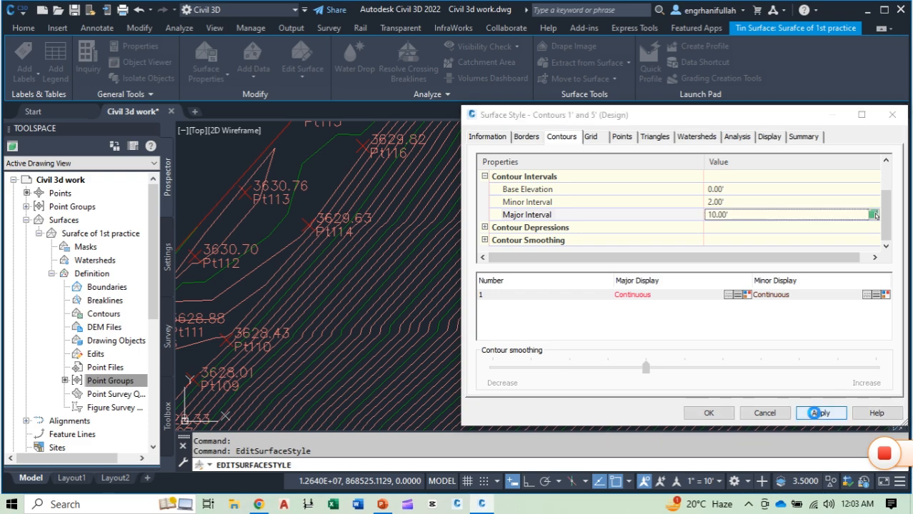
{"action": "left_click", "coordinate": [708, 413]}
Step: Examine the wider contour spacing across the surface, from the northern part and western edge down to the dense southern points
{"action": "scroll", "coordinate": [599, 313], "scroll_direction": "down", "scroll_amount": 6}
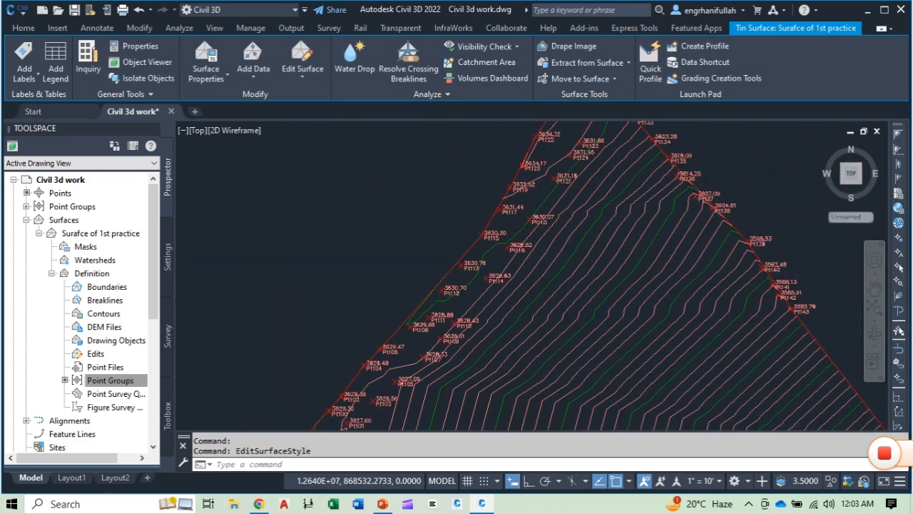
{"action": "middle_click_drag", "start_coordinate": [646, 377], "coordinate": [603, 286]}
{"action": "middle_click_drag", "start_coordinate": [543, 367], "coordinate": [464, 276]}
{"action": "mouse_move", "coordinate": [545, 336]}
{"action": "middle_mouse_down"}
{"action": "mouse_move", "coordinate": [500, 293]}
{"action": "mouse_move", "coordinate": [570, 301]}
{"action": "middle_mouse_up"}
{"action": "scroll", "coordinate": [485, 317], "scroll_direction": "down", "scroll_amount": 1}
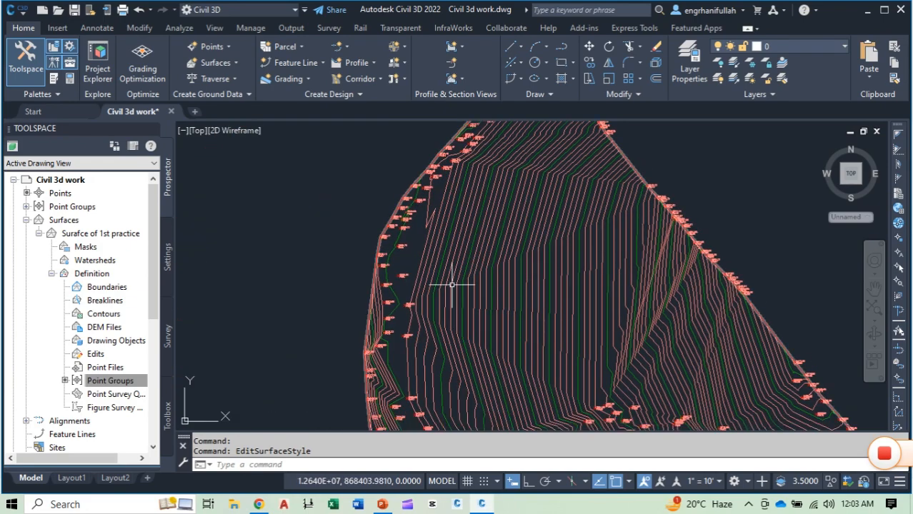
{"action": "scroll", "coordinate": [442, 286], "scroll_direction": "up", "scroll_amount": 6}
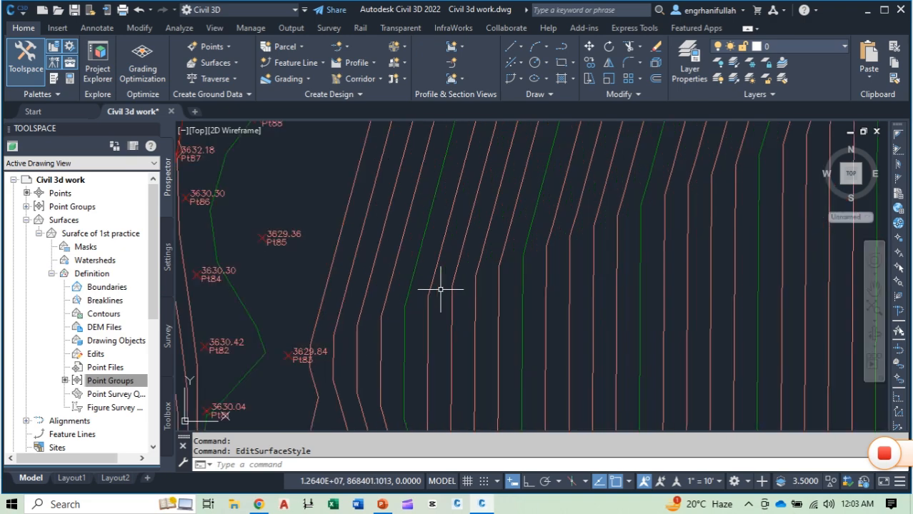
{"action": "scroll", "coordinate": [497, 284], "scroll_direction": "down", "scroll_amount": 5}
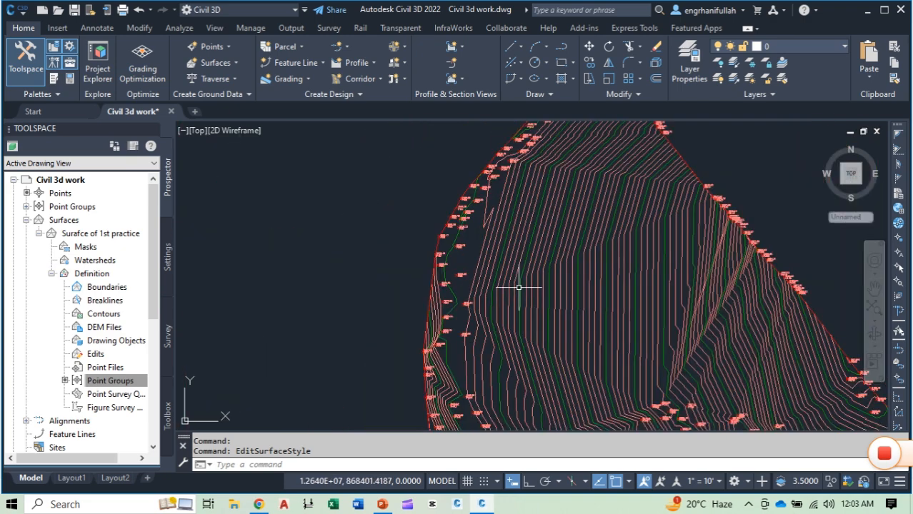
{"action": "middle_click_drag", "start_coordinate": [585, 326], "coordinate": [552, 280]}
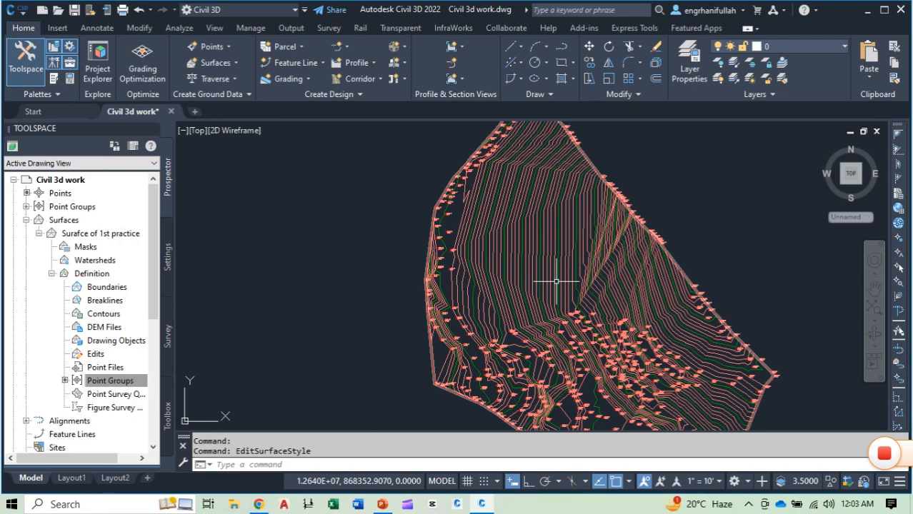
{"action": "scroll", "coordinate": [527, 275], "scroll_direction": "down", "scroll_amount": 2}
{"action": "scroll", "coordinate": [502, 257], "scroll_direction": "up", "scroll_amount": 2}
{"action": "scroll", "coordinate": [501, 256], "scroll_direction": "up", "scroll_amount": 3}
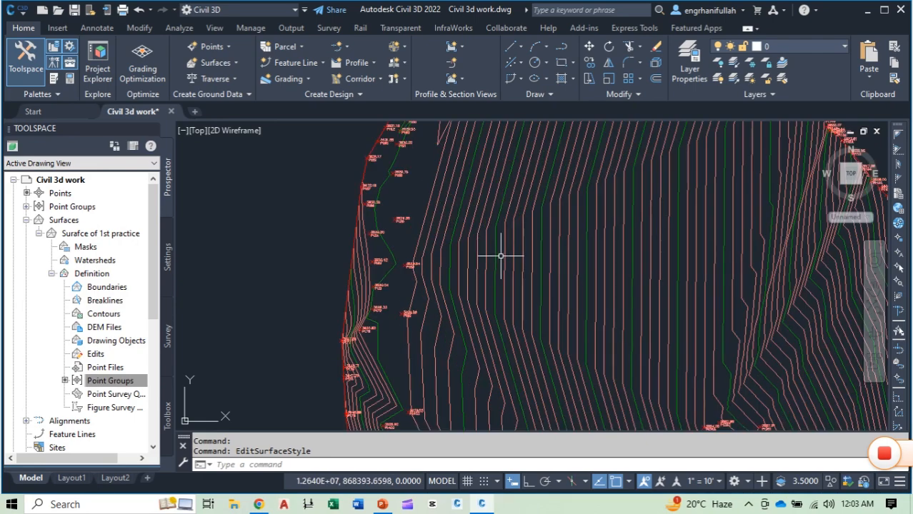
{"action": "left_click", "coordinate": [526, 208]}
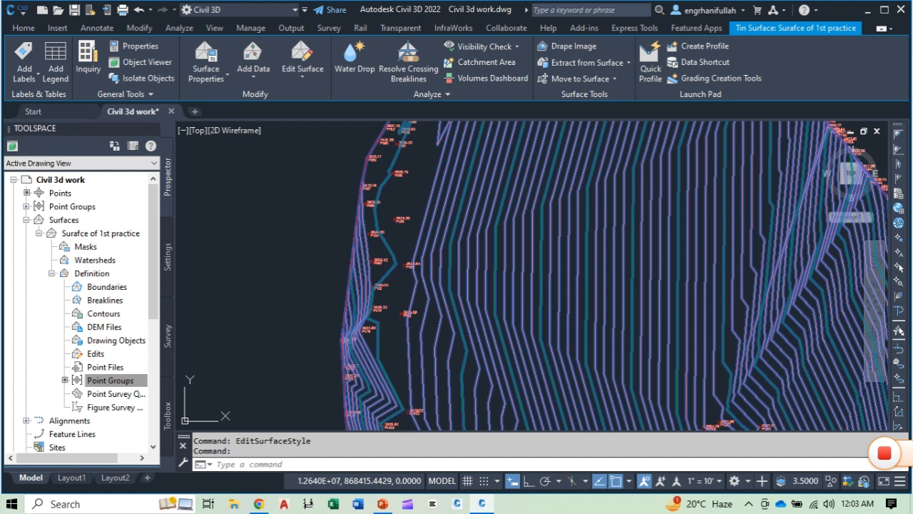
{"action": "right_click", "coordinate": [526, 210]}
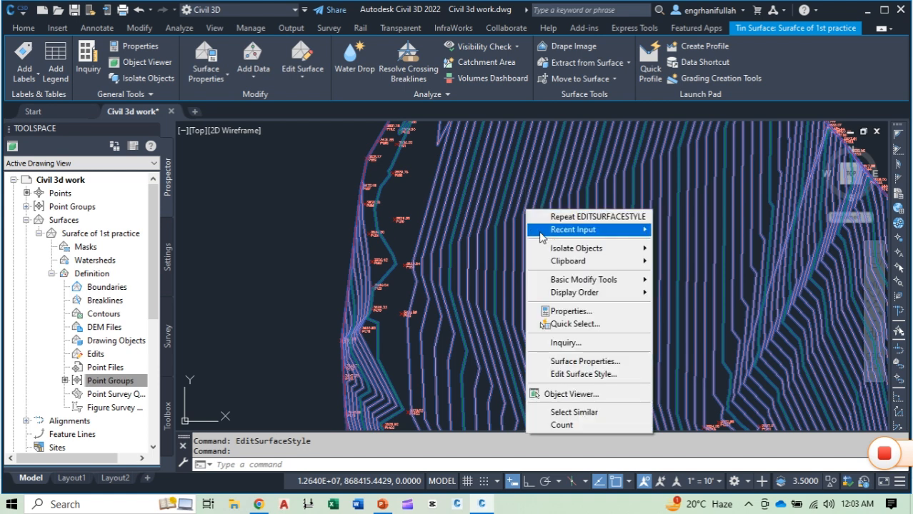
{"action": "left_click", "coordinate": [588, 376]}
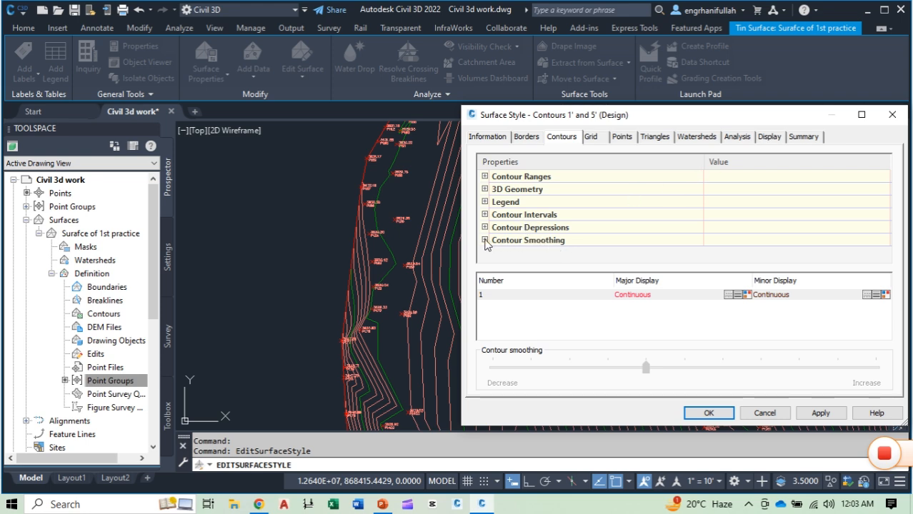
{"action": "left_click", "coordinate": [765, 413]}
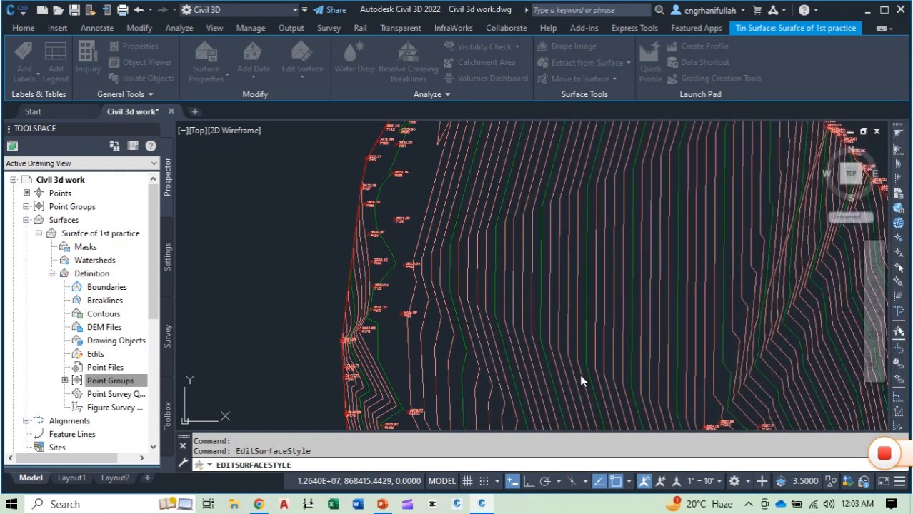
Step: Examine the angular bends of the contours around points Pt418, Pt419 and Pt363 in the southern part of the surface
{"action": "mouse_move", "coordinate": [511, 343]}
{"action": "middle_mouse_down"}
{"action": "mouse_move", "coordinate": [590, 335]}
{"action": "mouse_move", "coordinate": [486, 308]}
{"action": "middle_mouse_up"}
{"action": "scroll", "coordinate": [504, 345], "scroll_direction": "up", "scroll_amount": 10}
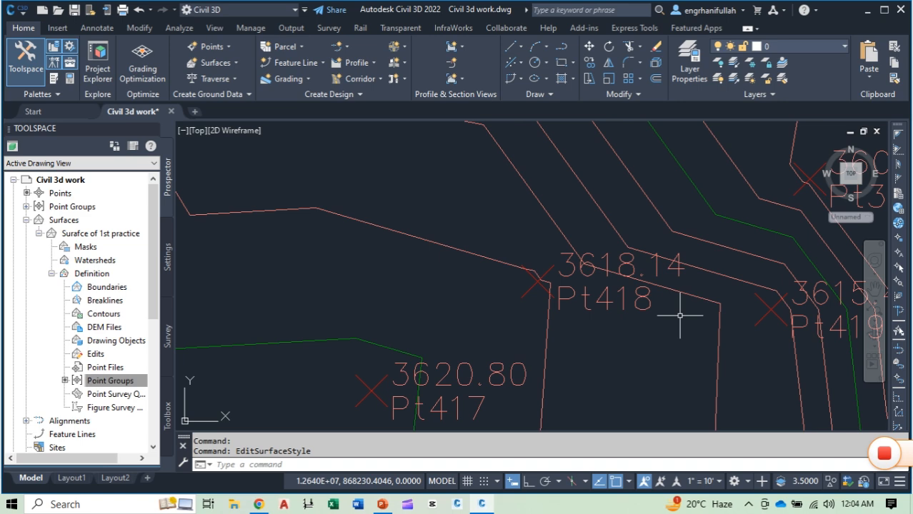
{"action": "scroll", "coordinate": [763, 306], "scroll_direction": "up", "scroll_amount": 5}
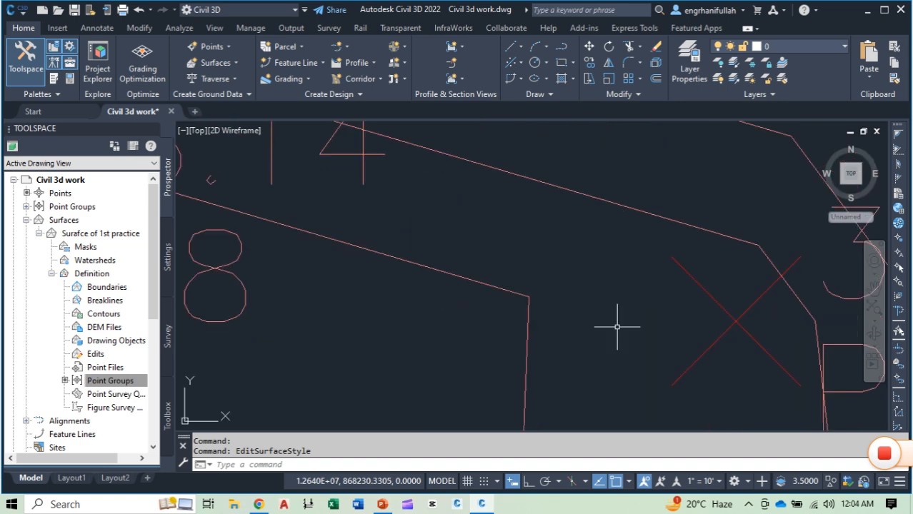
{"action": "scroll", "coordinate": [617, 326], "scroll_direction": "down", "scroll_amount": 3}
{"action": "mouse_move", "coordinate": [618, 326]}
{"action": "middle_mouse_down"}
{"action": "mouse_move", "coordinate": [550, 329]}
{"action": "mouse_move", "coordinate": [401, 261]}
{"action": "mouse_move", "coordinate": [371, 336]}
{"action": "mouse_move", "coordinate": [402, 337]}
{"action": "mouse_move", "coordinate": [507, 241]}
{"action": "middle_mouse_up"}
{"action": "scroll", "coordinate": [507, 241], "scroll_direction": "down", "scroll_amount": 3}
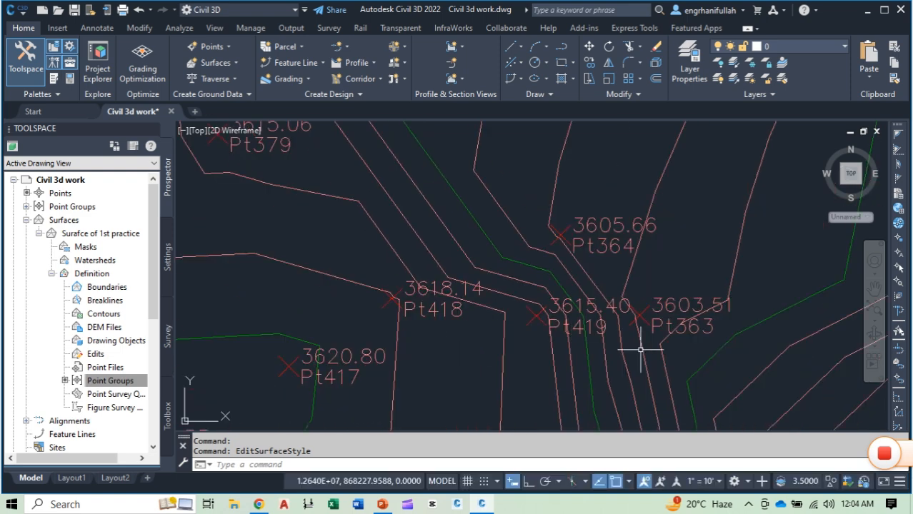
{"action": "scroll", "coordinate": [661, 350], "scroll_direction": "down", "scroll_amount": 3}
{"action": "scroll", "coordinate": [678, 355], "scroll_direction": "down", "scroll_amount": 1}
{"action": "scroll", "coordinate": [548, 259], "scroll_direction": "down", "scroll_amount": 5}
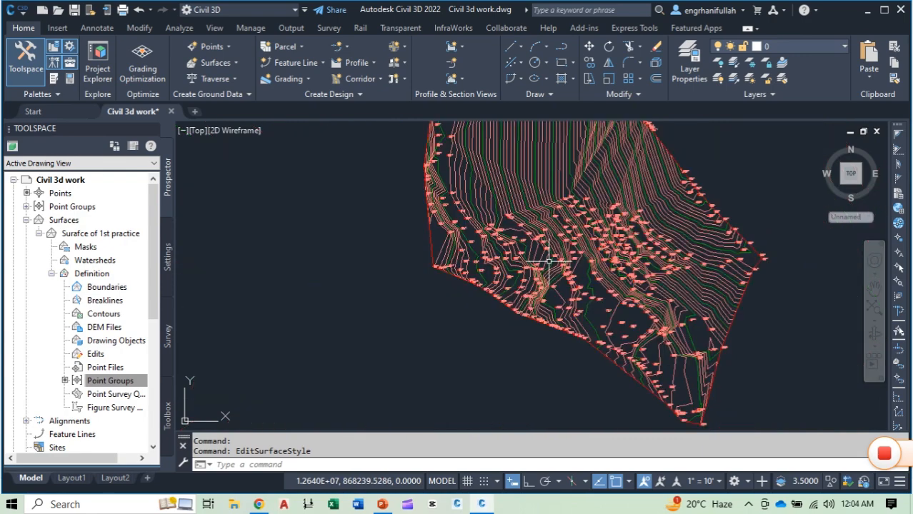
Step: Turn on contour smoothing in the surface style by setting Smooth Contours to True, and apply and accept the change
{"action": "left_click", "coordinate": [528, 192]}
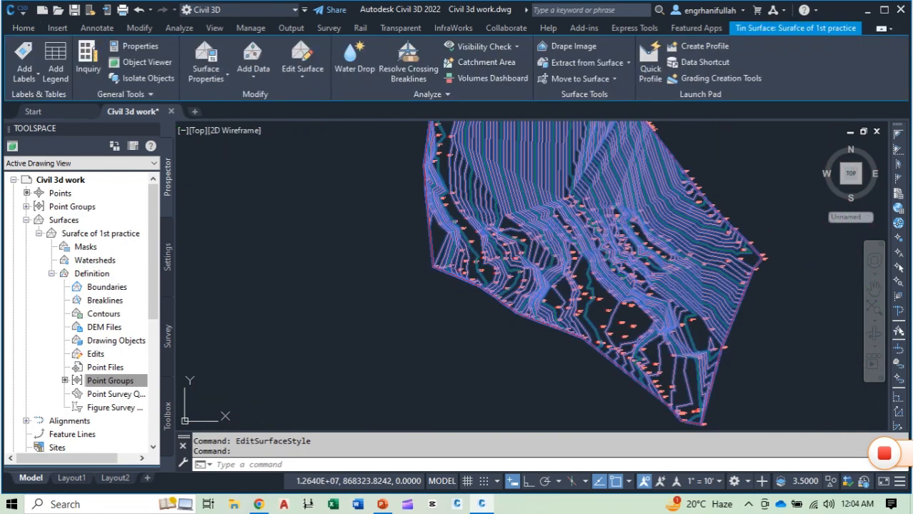
{"action": "right_click", "coordinate": [528, 192]}
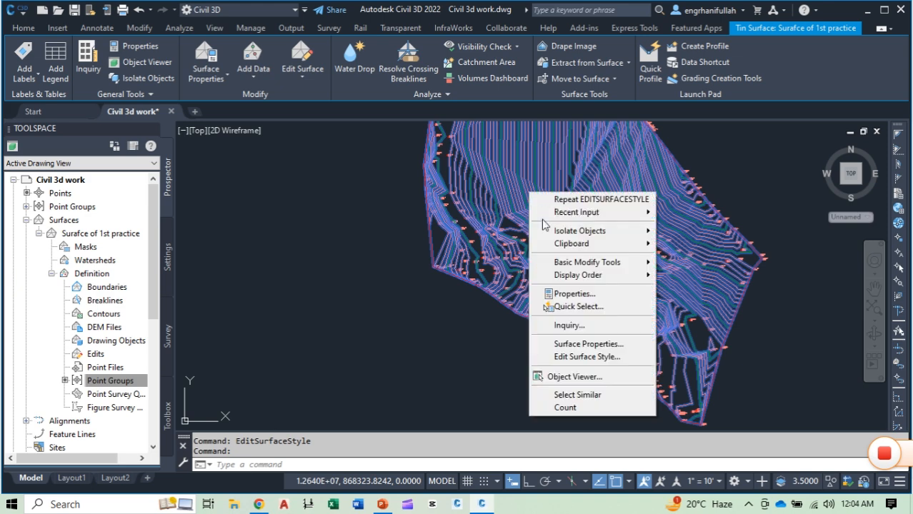
{"action": "left_click", "coordinate": [598, 358]}
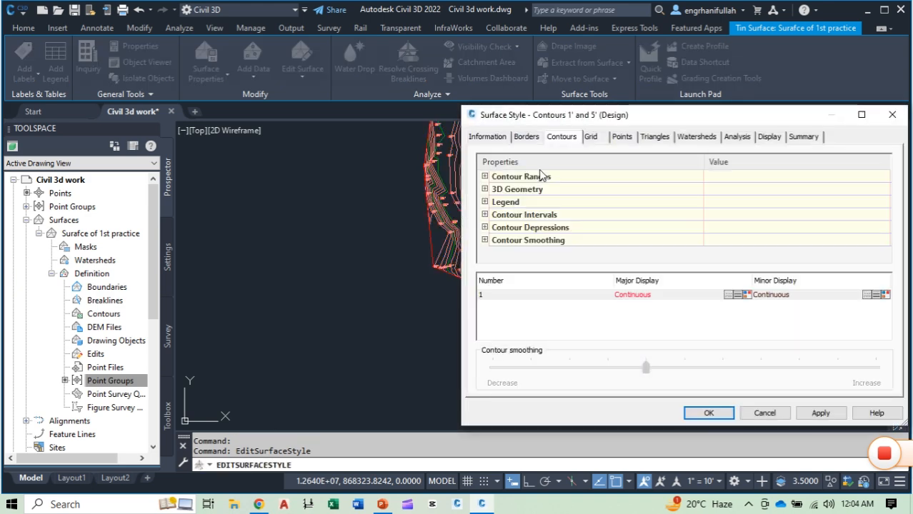
{"action": "left_click", "coordinate": [485, 241]}
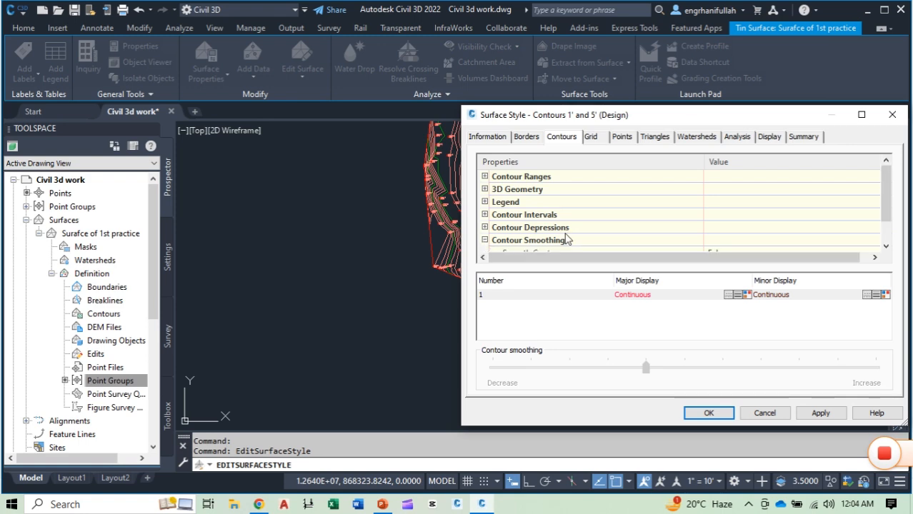
{"action": "scroll", "coordinate": [568, 238], "scroll_direction": "down", "scroll_amount": 1}
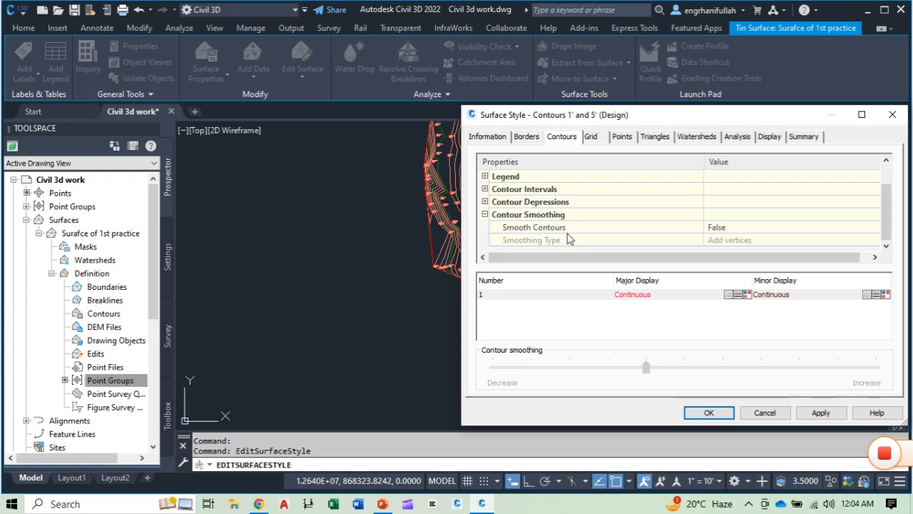
{"action": "left_click", "coordinate": [727, 229]}
{"action": "left_click", "coordinate": [726, 229]}
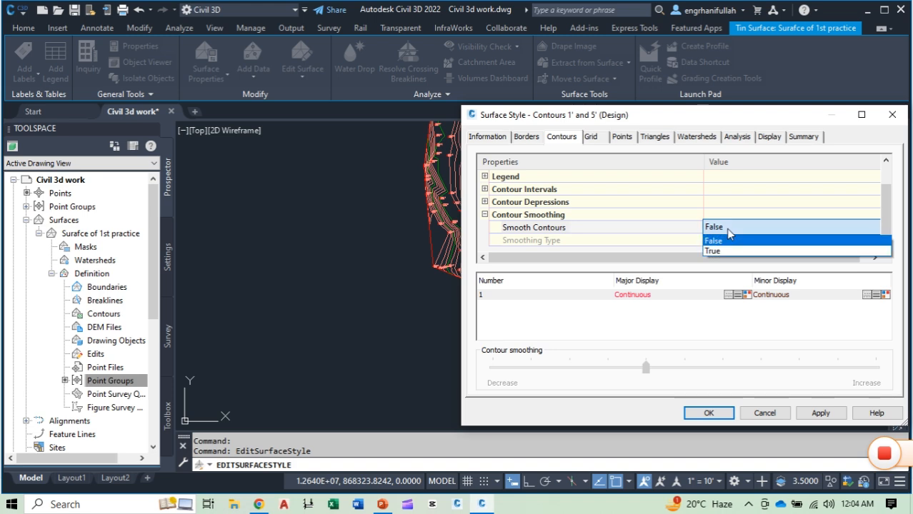
{"action": "left_click", "coordinate": [715, 251]}
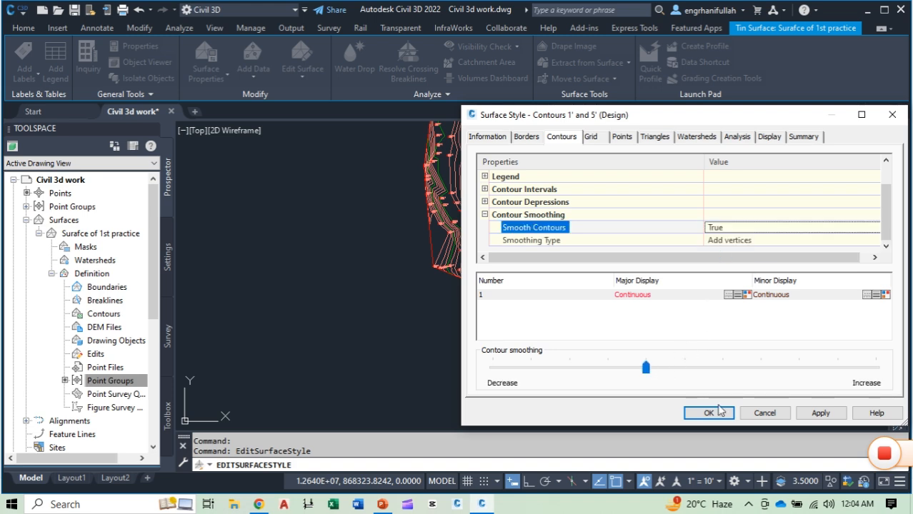
{"action": "left_click", "coordinate": [820, 414]}
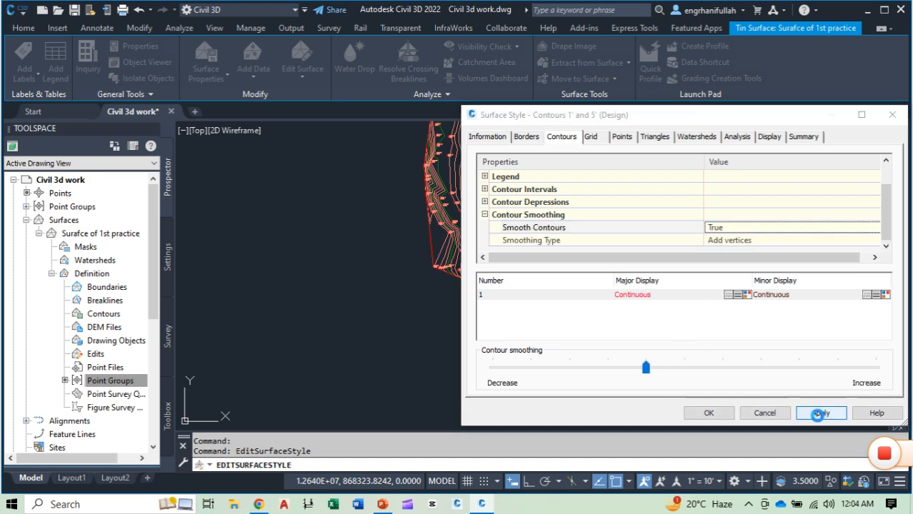
{"action": "left_click", "coordinate": [704, 413]}
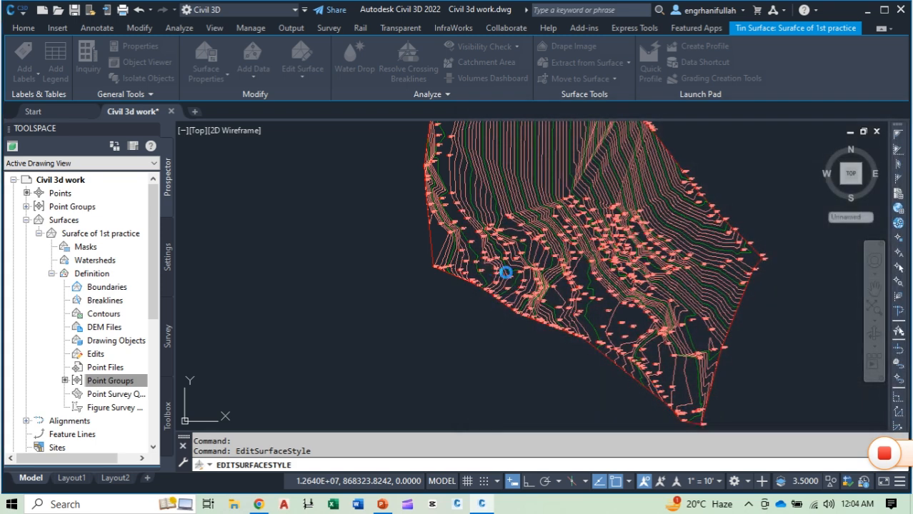
Step: Examine the shape of the smoothed contours in the southern part of the surface, around points Pt350, Pt327 and Pt342
{"action": "scroll", "coordinate": [592, 293], "scroll_direction": "up", "scroll_amount": 8}
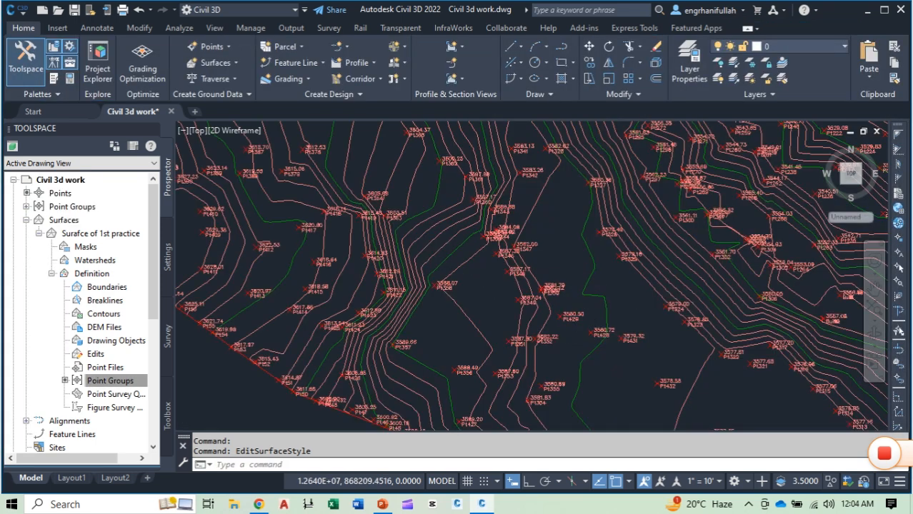
{"action": "middle_click_drag", "start_coordinate": [581, 342], "coordinate": [555, 391]}
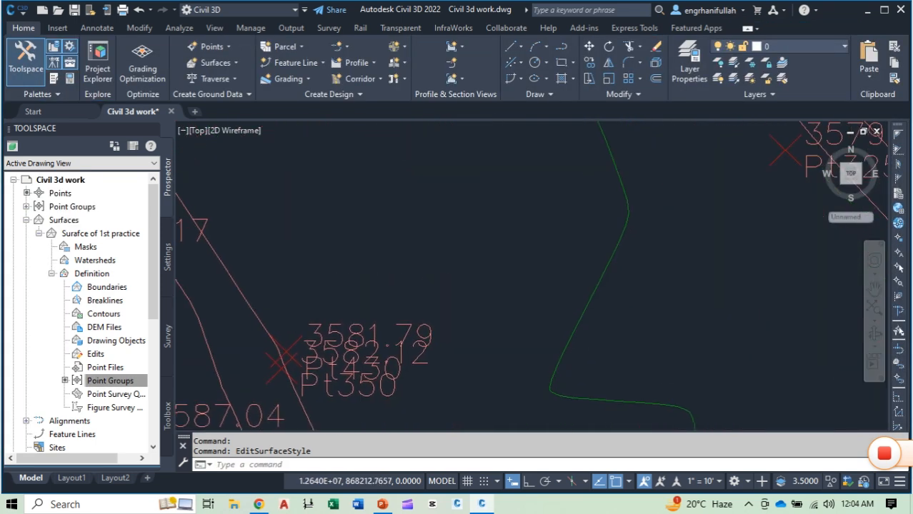
{"action": "scroll", "coordinate": [572, 379], "scroll_direction": "down", "scroll_amount": 3}
{"action": "mouse_move", "coordinate": [548, 253]}
{"action": "middle_mouse_down"}
{"action": "mouse_move", "coordinate": [526, 301]}
{"action": "mouse_move", "coordinate": [530, 332]}
{"action": "mouse_move", "coordinate": [522, 320]}
{"action": "mouse_move", "coordinate": [517, 340]}
{"action": "middle_mouse_up"}
{"action": "middle_click_drag", "start_coordinate": [498, 251], "coordinate": [526, 377]}
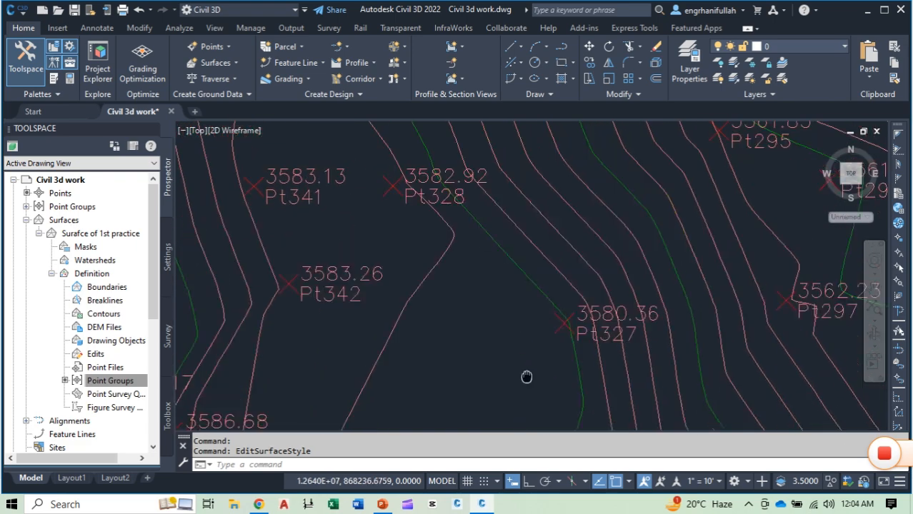
{"action": "middle_click_drag", "start_coordinate": [475, 265], "coordinate": [475, 354]}
{"action": "scroll", "coordinate": [510, 291], "scroll_direction": "down", "scroll_amount": 3}
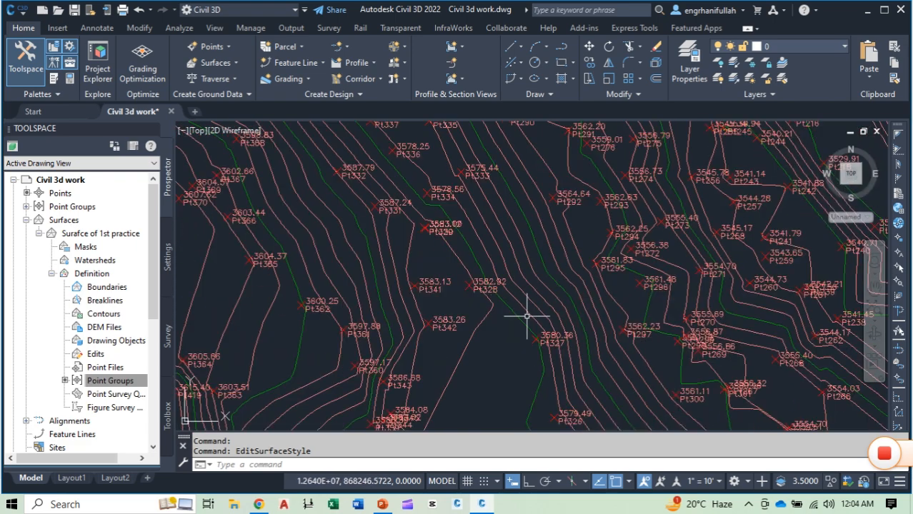
Step: Open the style of the TIN surface for editing and display its Contour Smoothing properties
{"action": "middle_click_drag", "start_coordinate": [527, 320], "coordinate": [507, 226]}
{"action": "scroll", "coordinate": [544, 292], "scroll_direction": "down", "scroll_amount": 2}
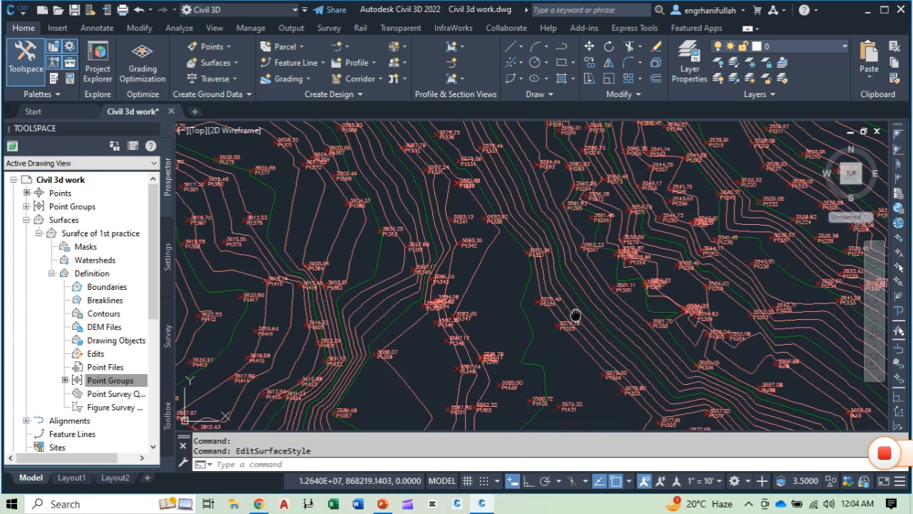
{"action": "middle_click_drag", "start_coordinate": [575, 313], "coordinate": [547, 249]}
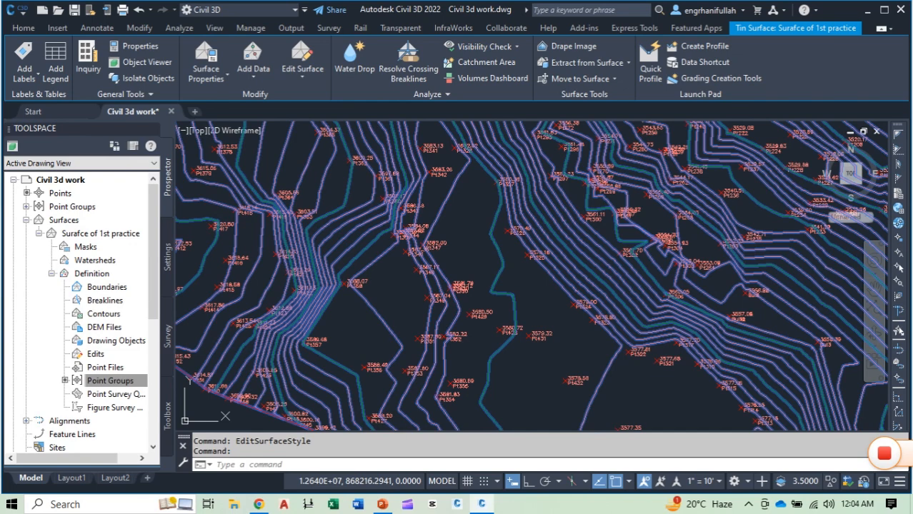
{"action": "right_click", "coordinate": [568, 260]}
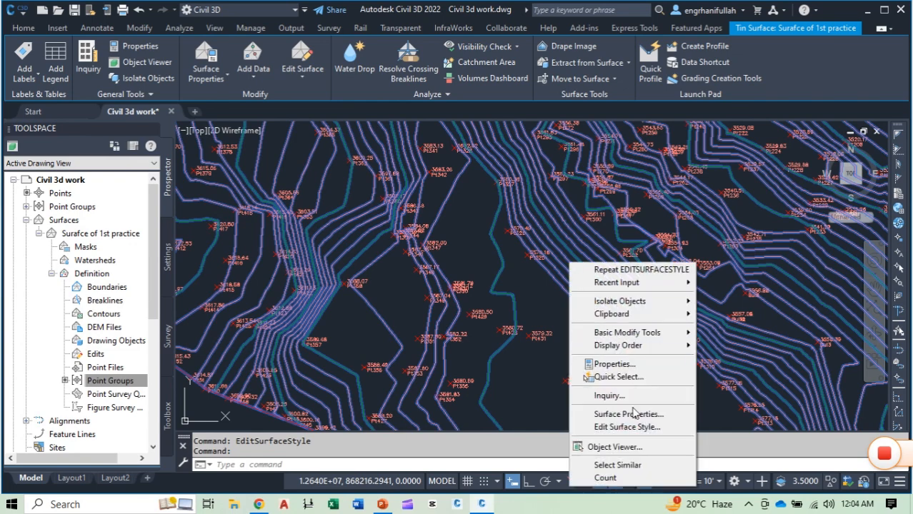
{"action": "left_click", "coordinate": [613, 427]}
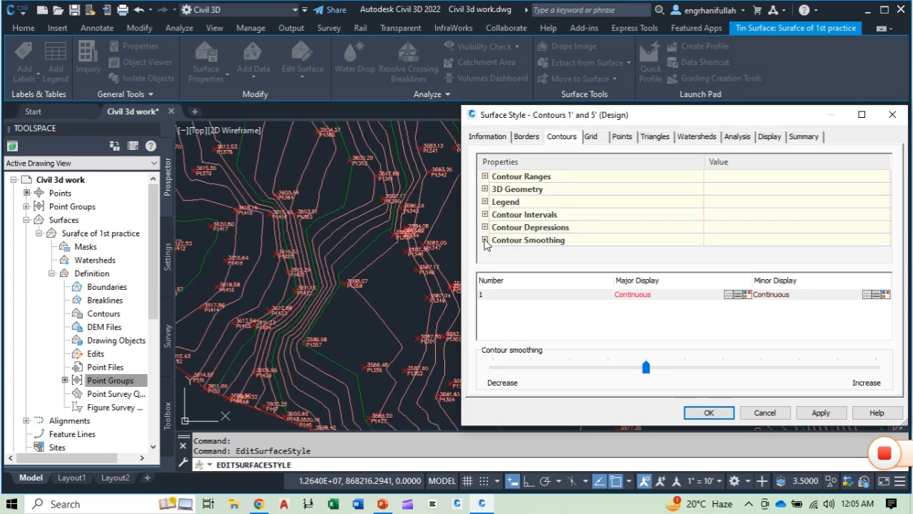
{"action": "left_click", "coordinate": [485, 241]}
{"action": "scroll", "coordinate": [715, 256], "scroll_direction": "down", "scroll_amount": 1}
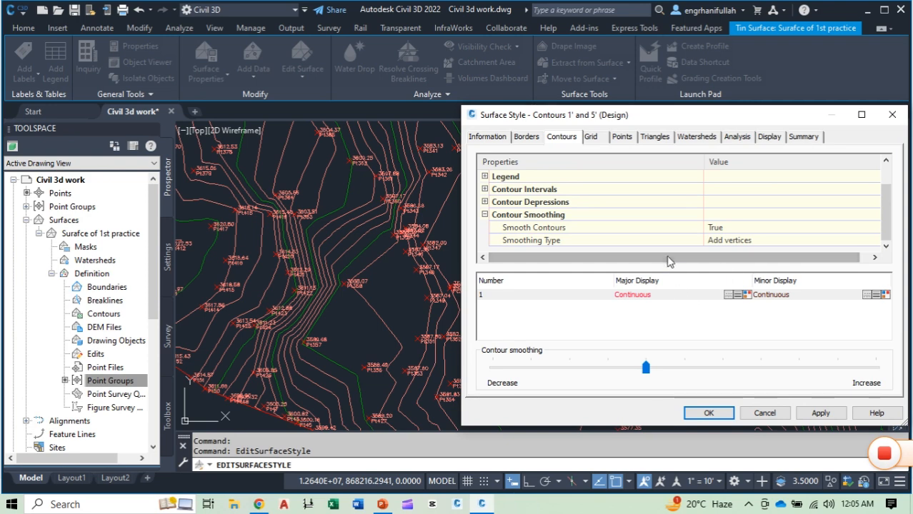
Step: Increase the surface style's contour smoothing to one notch below the maximum, and apply and accept the change
{"action": "left_click", "coordinate": [729, 229]}
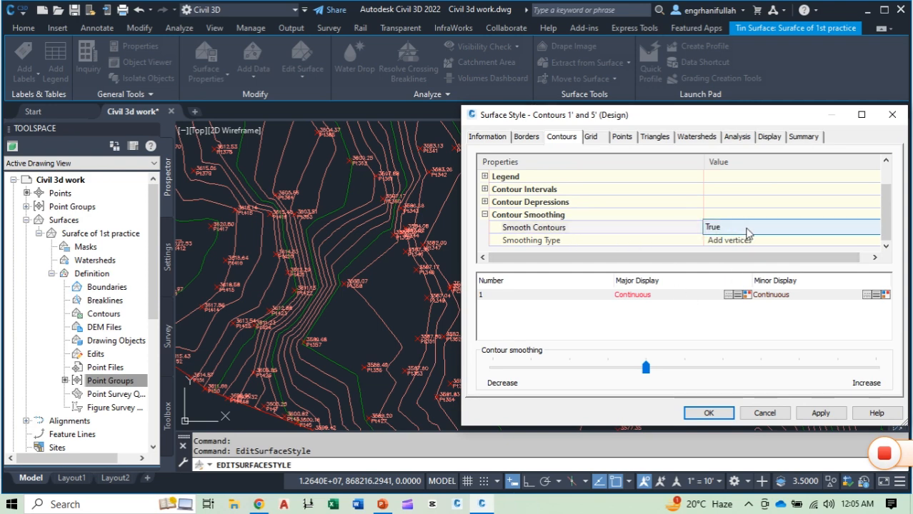
{"action": "left_click", "coordinate": [632, 383]}
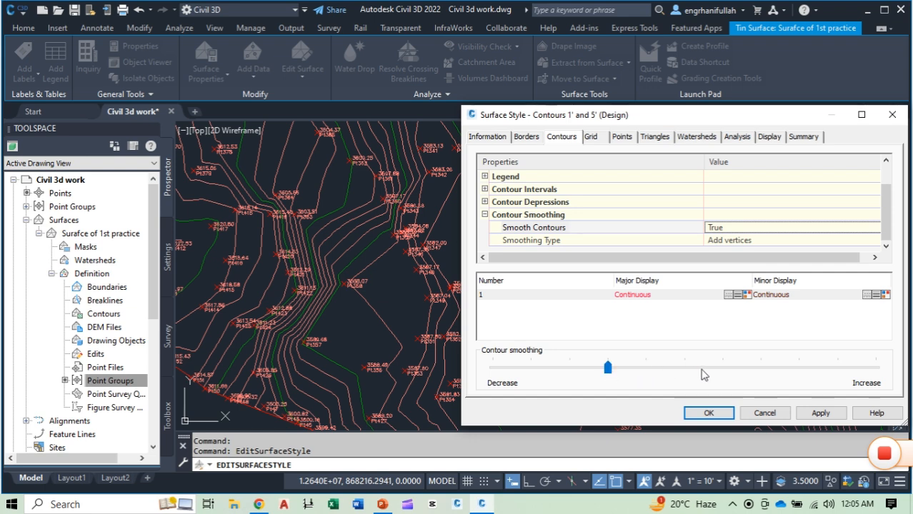
{"action": "left_click", "coordinate": [738, 376]}
{"action": "key", "text": "Right"}
{"action": "key", "text": "Right"}
{"action": "key", "text": "Right"}
{"action": "key", "text": "Right"}
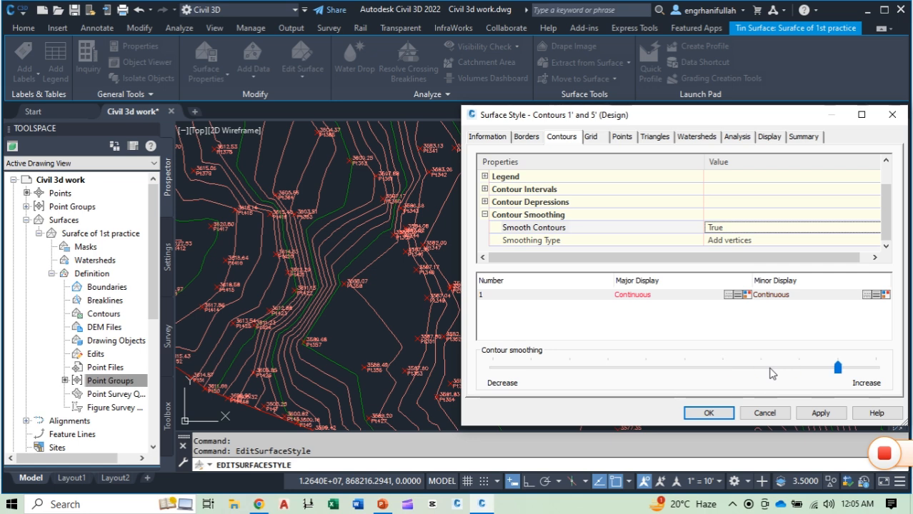
{"action": "left_click", "coordinate": [820, 415]}
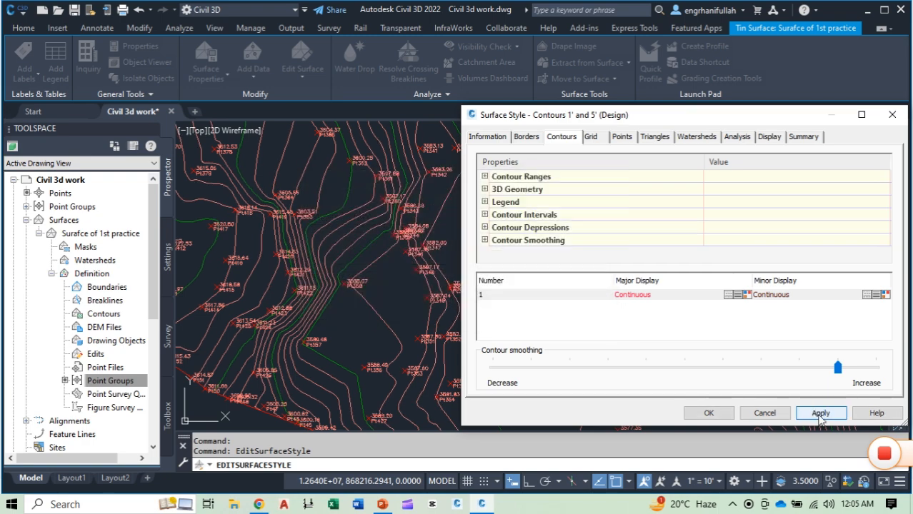
{"action": "left_click", "coordinate": [710, 415]}
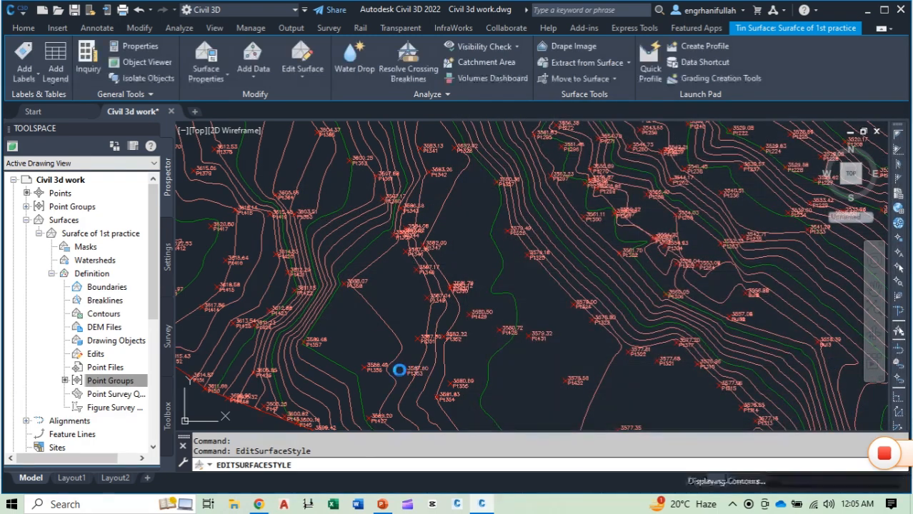
Step: Examine the shape of the more strongly smoothed contours around points Pt350, Pt347 and Pt326, and across the northern part of the surface
{"action": "scroll", "coordinate": [525, 261], "scroll_direction": "up", "scroll_amount": 8}
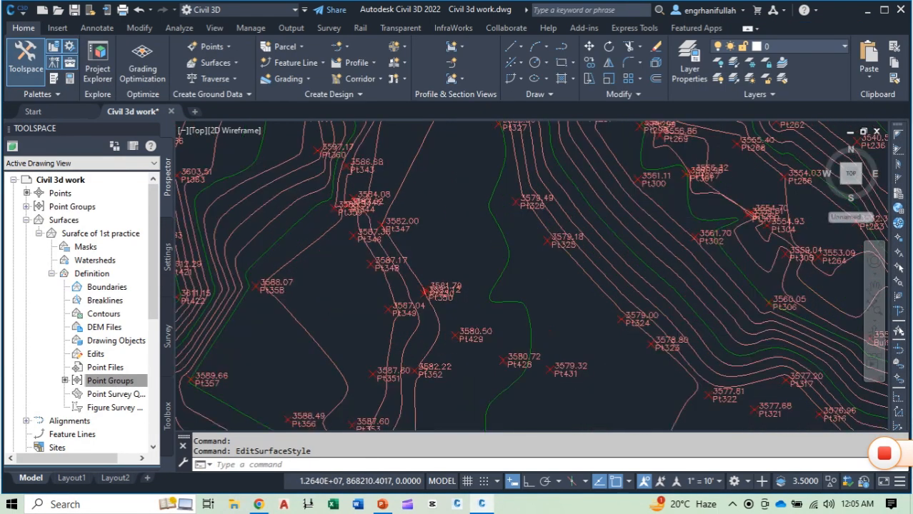
{"action": "scroll", "coordinate": [543, 329], "scroll_direction": "down", "scroll_amount": 5}
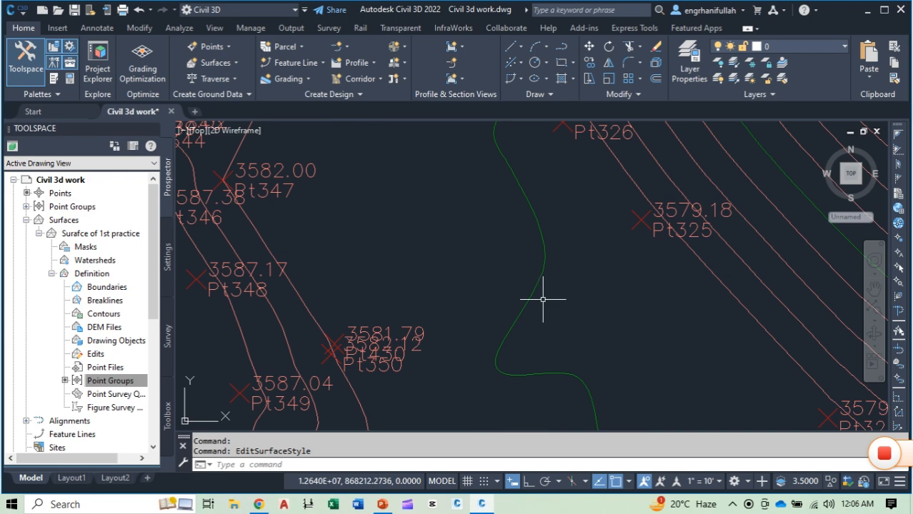
{"action": "middle_click_drag", "start_coordinate": [545, 300], "coordinate": [553, 365]}
{"action": "middle_click_drag", "start_coordinate": [530, 261], "coordinate": [536, 343]}
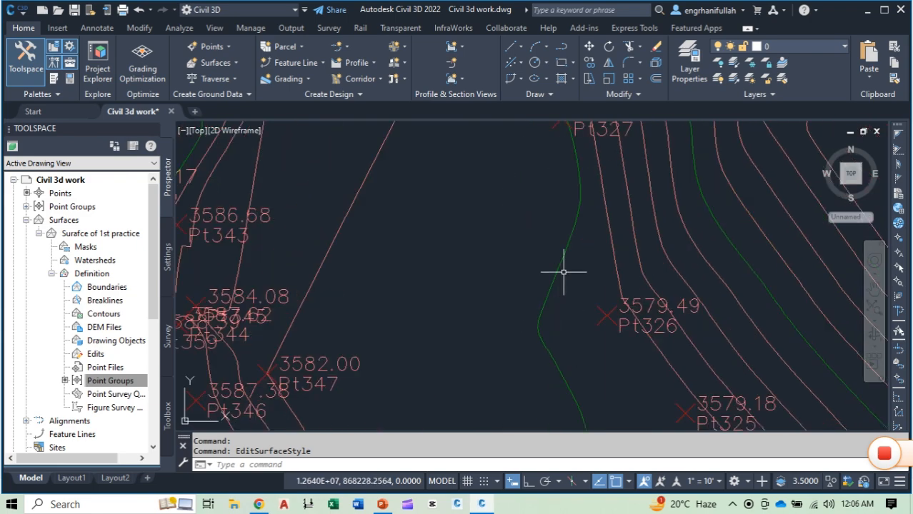
{"action": "middle_click_drag", "start_coordinate": [619, 267], "coordinate": [619, 375]}
{"action": "scroll", "coordinate": [492, 282], "scroll_direction": "down", "scroll_amount": 10}
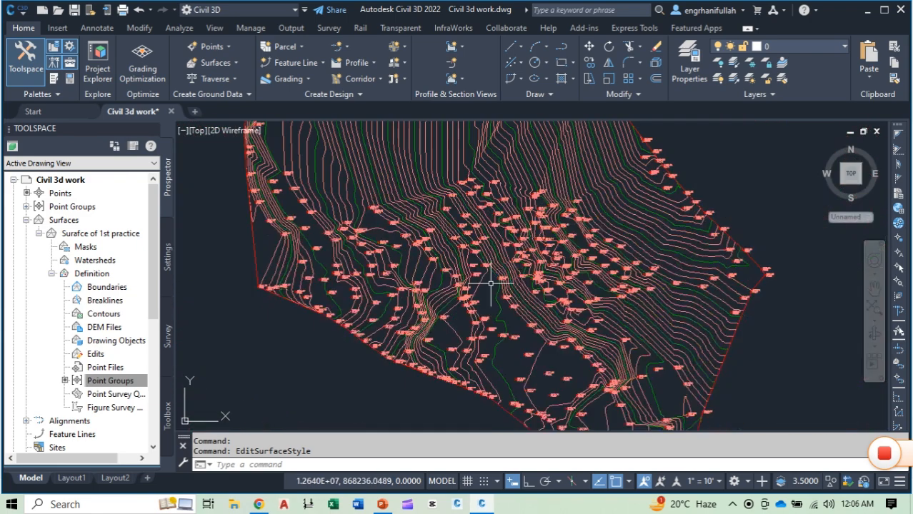
{"action": "scroll", "coordinate": [482, 248], "scroll_direction": "up", "scroll_amount": 5}
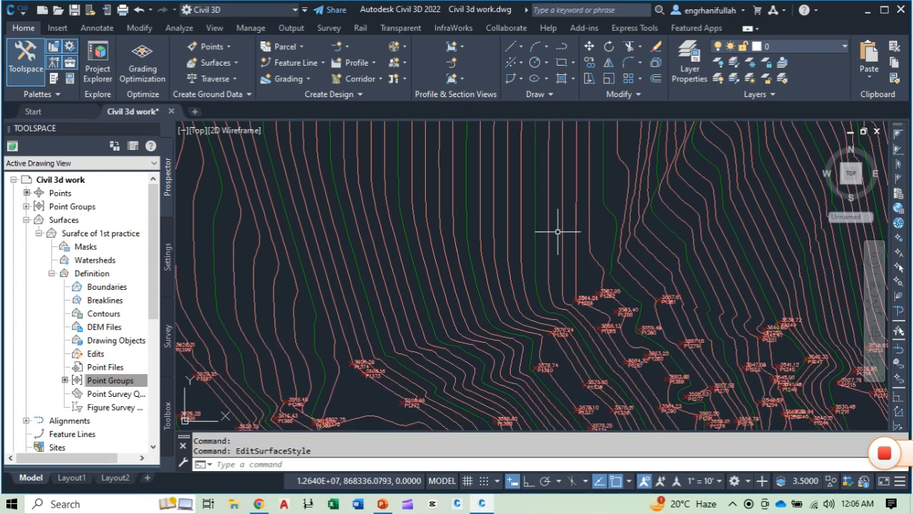
{"action": "scroll", "coordinate": [559, 286], "scroll_direction": "up", "scroll_amount": 2}
{"action": "mouse_move", "coordinate": [545, 153]}
{"action": "middle_mouse_down"}
{"action": "mouse_move", "coordinate": [514, 256]}
{"action": "mouse_move", "coordinate": [511, 340]}
{"action": "middle_mouse_up"}
{"action": "middle_click_drag", "start_coordinate": [509, 247], "coordinate": [521, 348]}
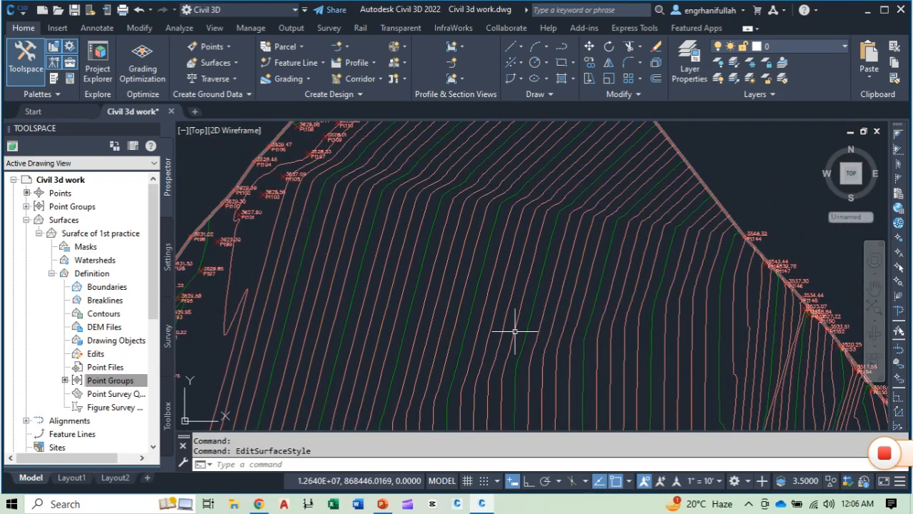
{"action": "mouse_move", "coordinate": [514, 332]}
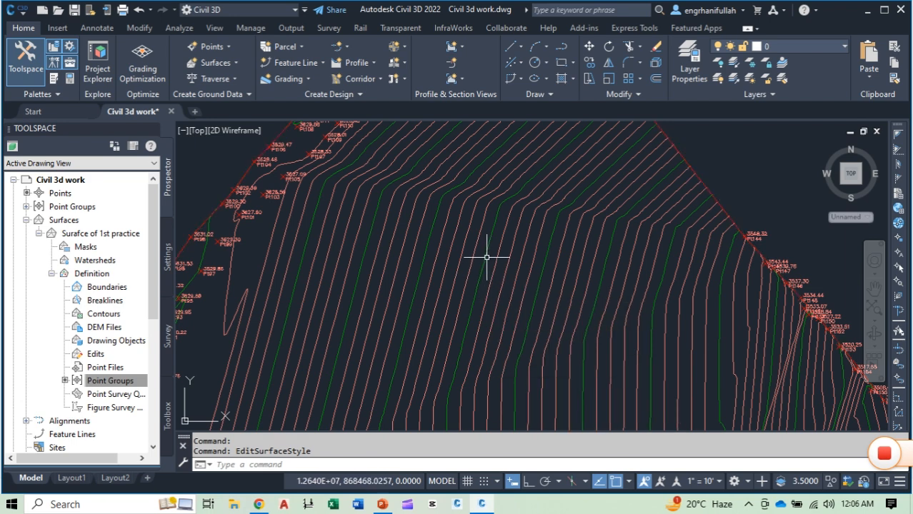
{"action": "scroll", "coordinate": [486, 252], "scroll_direction": "down", "scroll_amount": 3}
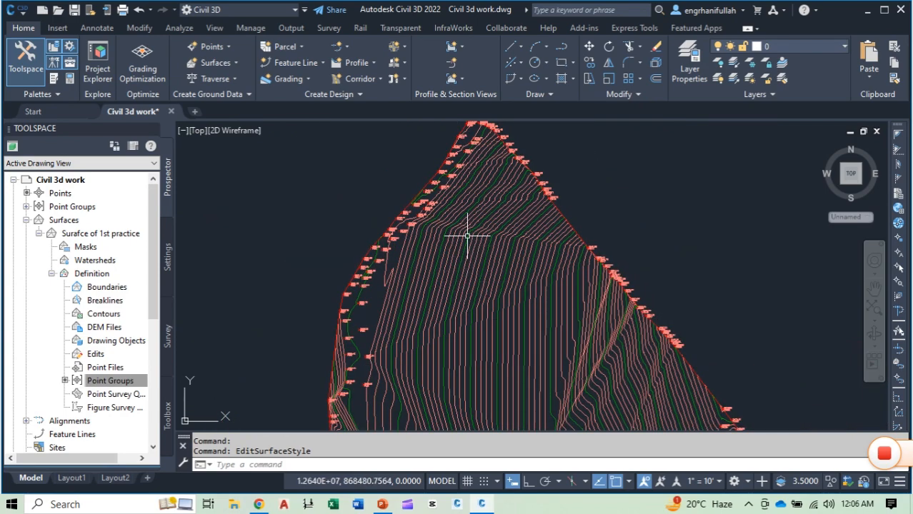
Step: Add a one-point slope label to the surface just southeast of point Pt91, near its western edge
{"action": "left_click", "coordinate": [465, 232]}
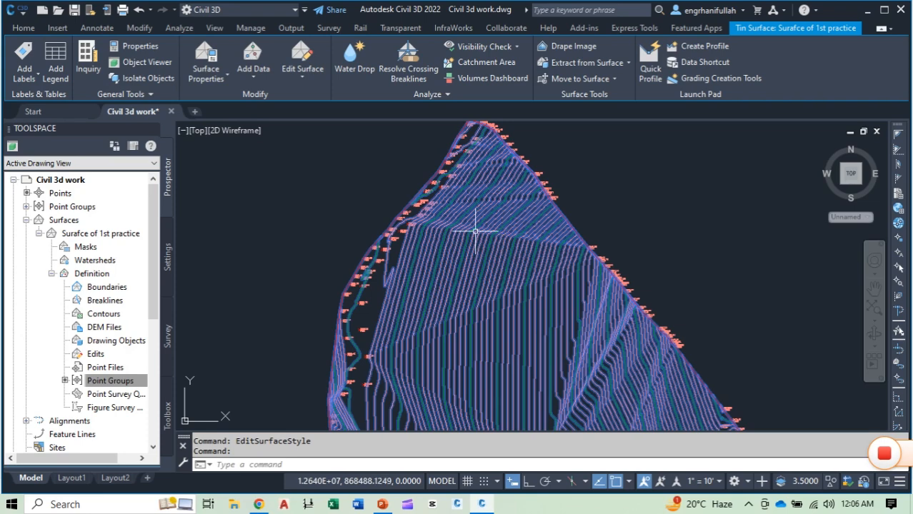
{"action": "left_click", "coordinate": [37, 73]}
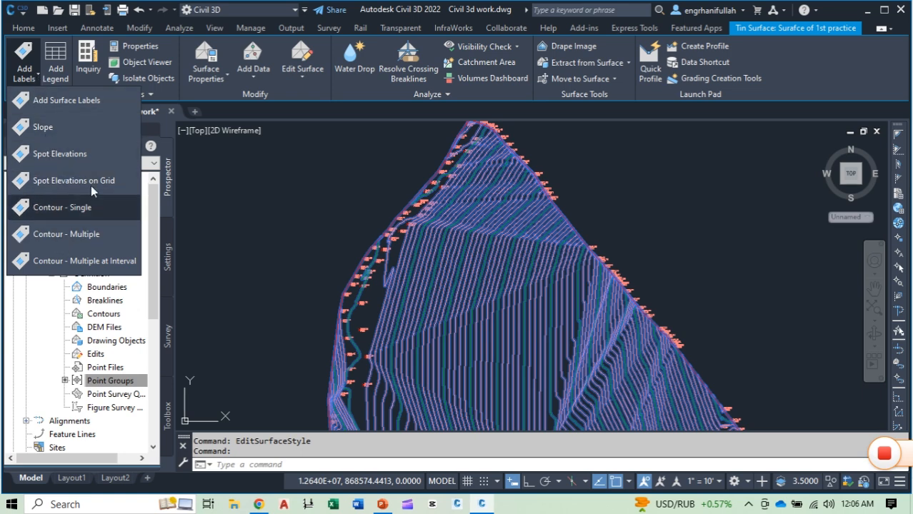
{"action": "left_click", "coordinate": [60, 127]}
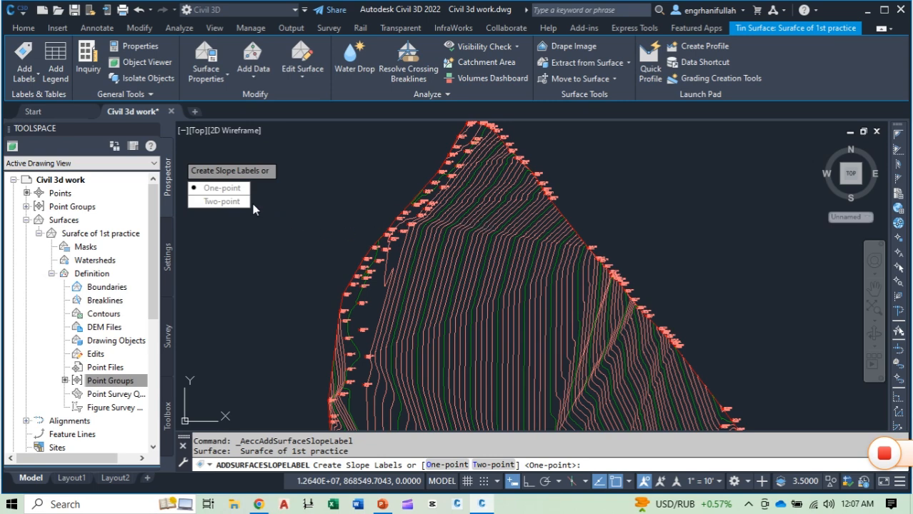
{"action": "left_click", "coordinate": [225, 191]}
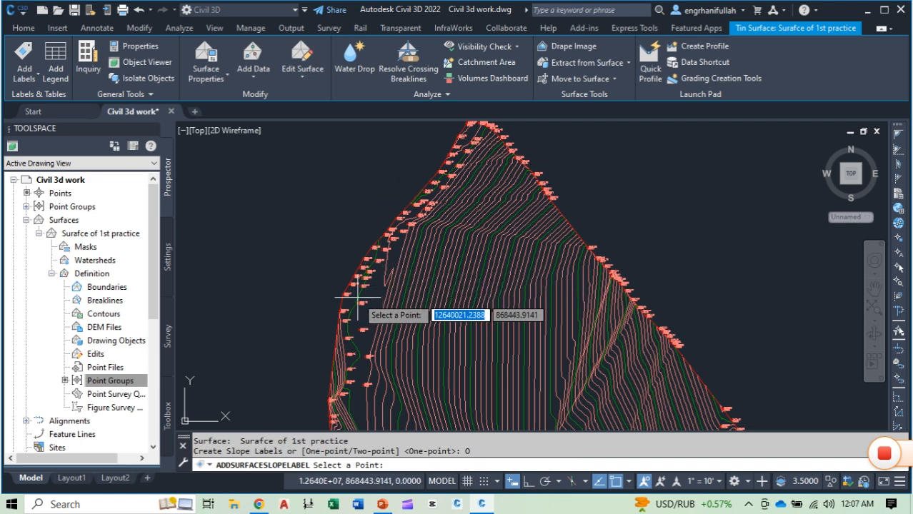
{"action": "scroll", "coordinate": [358, 296], "scroll_direction": "up", "scroll_amount": 2}
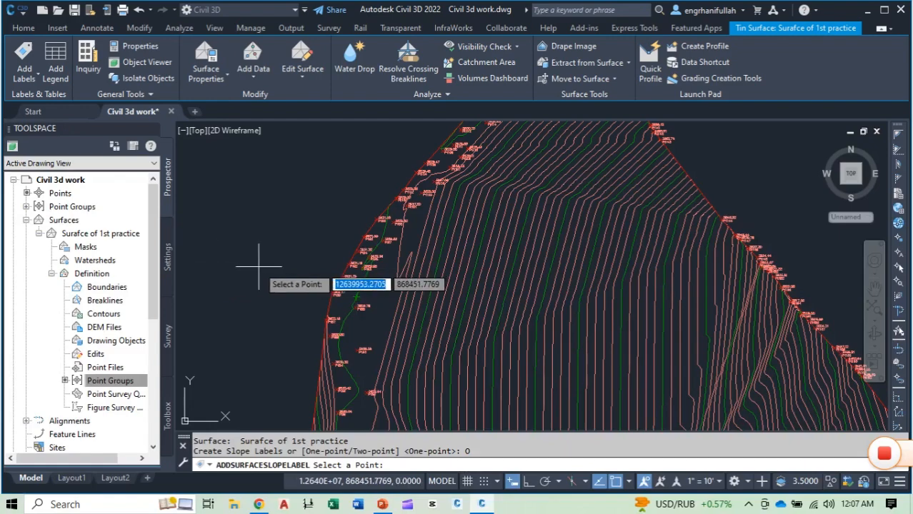
{"action": "scroll", "coordinate": [421, 293], "scroll_direction": "up", "scroll_amount": 4}
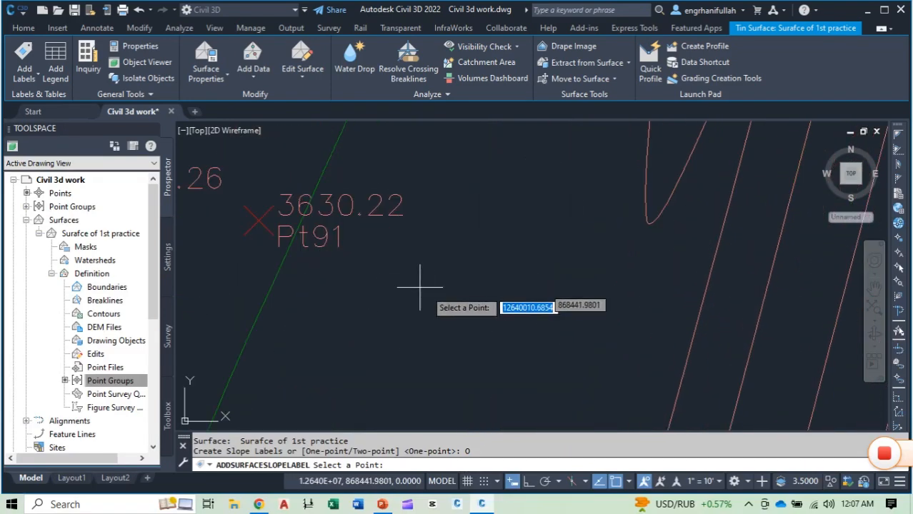
{"action": "scroll", "coordinate": [420, 286], "scroll_direction": "down", "scroll_amount": 1}
{"action": "left_click", "coordinate": [423, 295]}
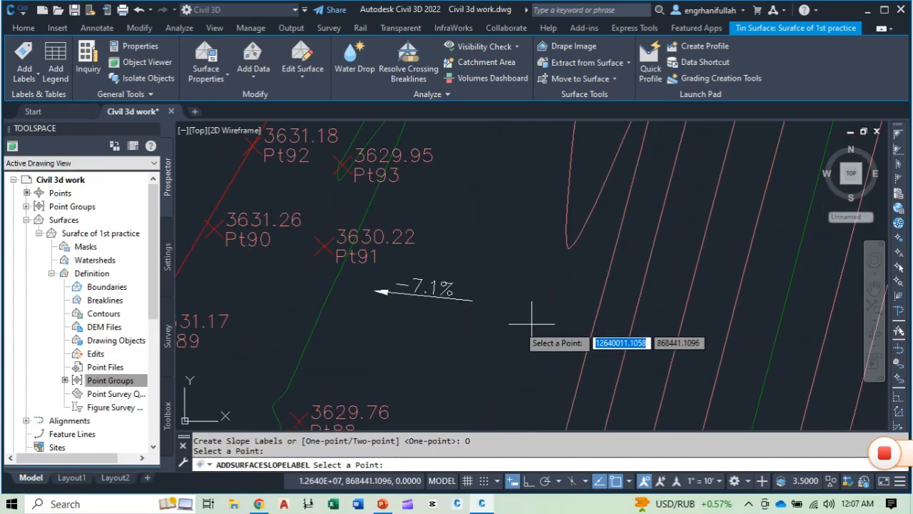
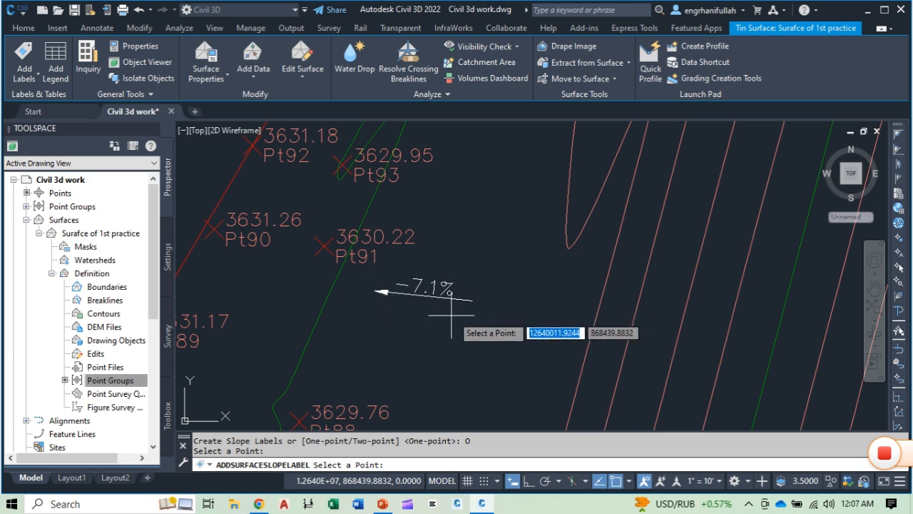
Step: Add a two-point surface slope label running north-northeast from just southeast of point Pt88 to the area east of point Pt99
{"action": "left_click", "coordinate": [36, 80]}
{"action": "left_click", "coordinate": [34, 124]}
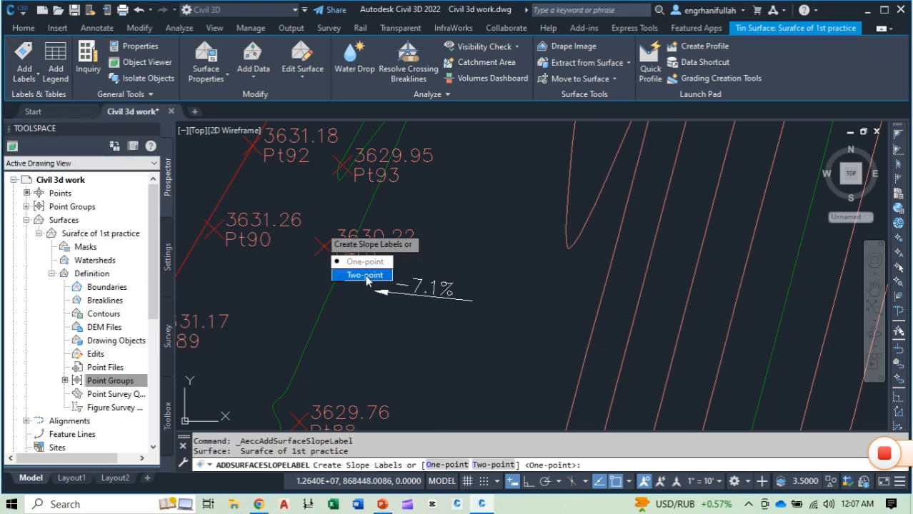
{"action": "left_click", "coordinate": [365, 276]}
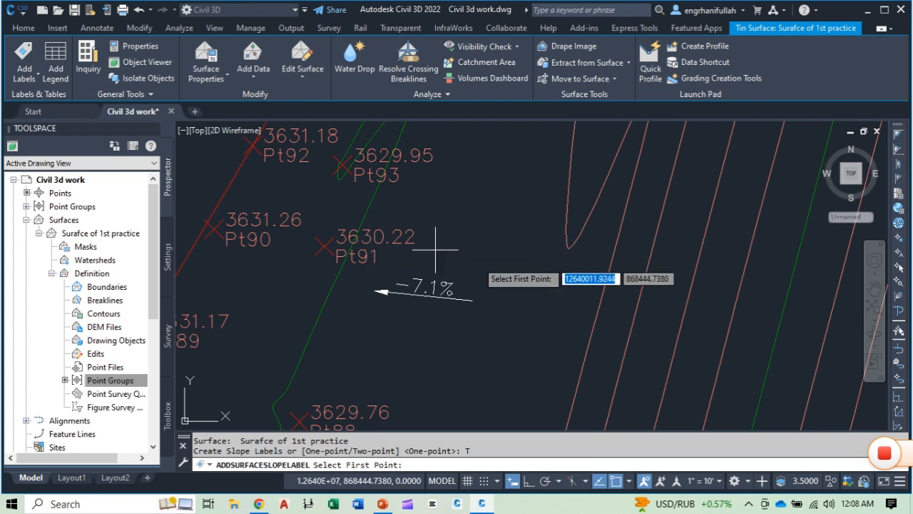
{"action": "mouse_move", "coordinate": [535, 307]}
{"action": "middle_mouse_down"}
{"action": "mouse_move", "coordinate": [503, 300]}
{"action": "mouse_move", "coordinate": [382, 221]}
{"action": "middle_mouse_up"}
{"action": "scroll", "coordinate": [414, 251], "scroll_direction": "down", "scroll_amount": 4}
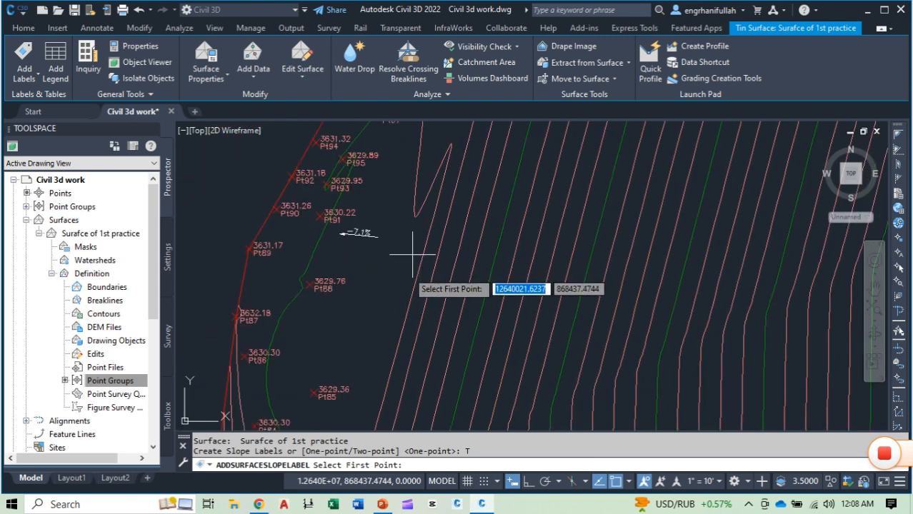
{"action": "left_click", "coordinate": [373, 310]}
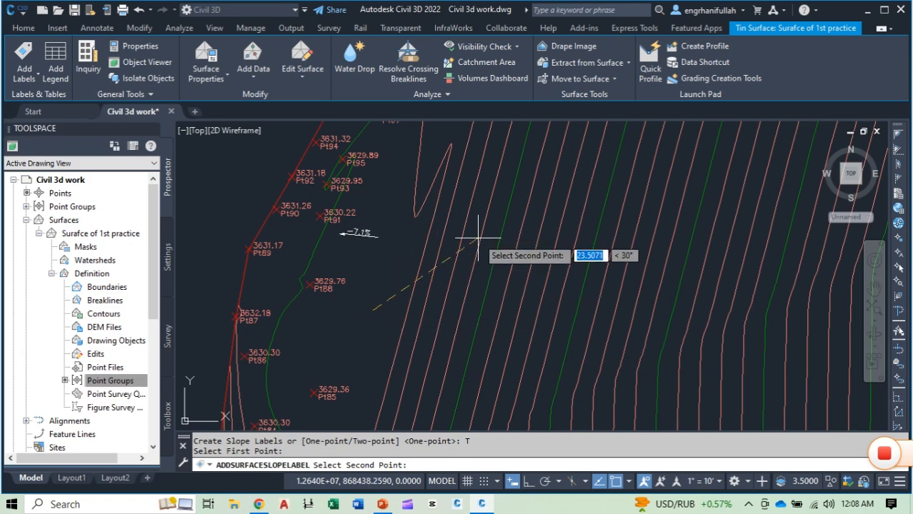
{"action": "middle_click_drag", "start_coordinate": [461, 189], "coordinate": [465, 305]}
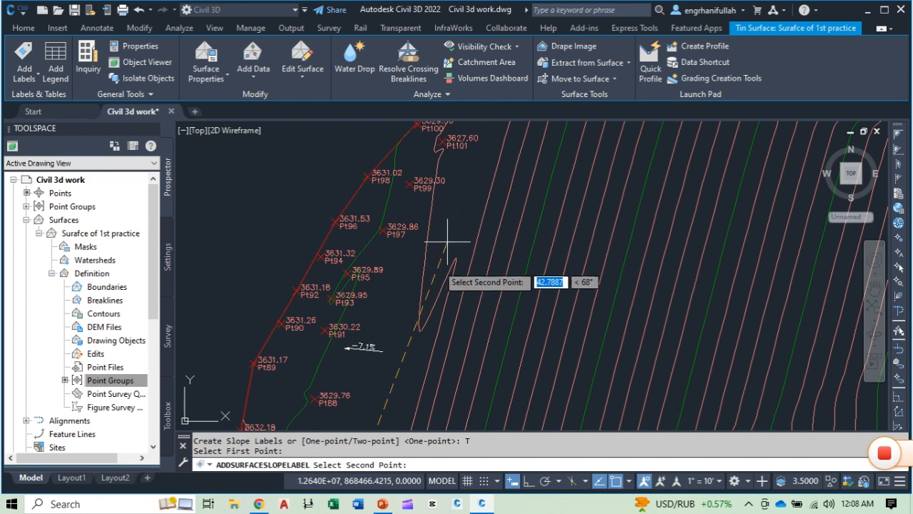
{"action": "middle_click_drag", "start_coordinate": [409, 338], "coordinate": [422, 246]}
{"action": "middle_click_drag", "start_coordinate": [438, 200], "coordinate": [424, 306]}
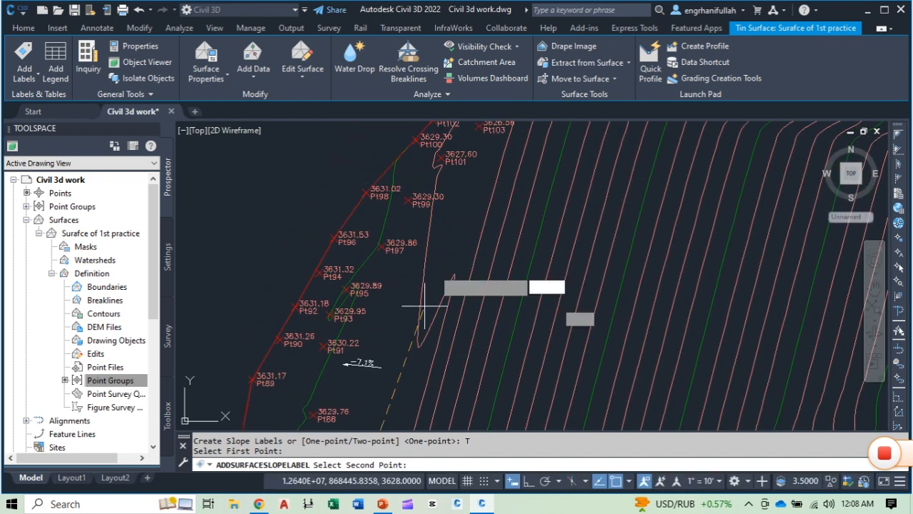
{"action": "left_click", "coordinate": [458, 218]}
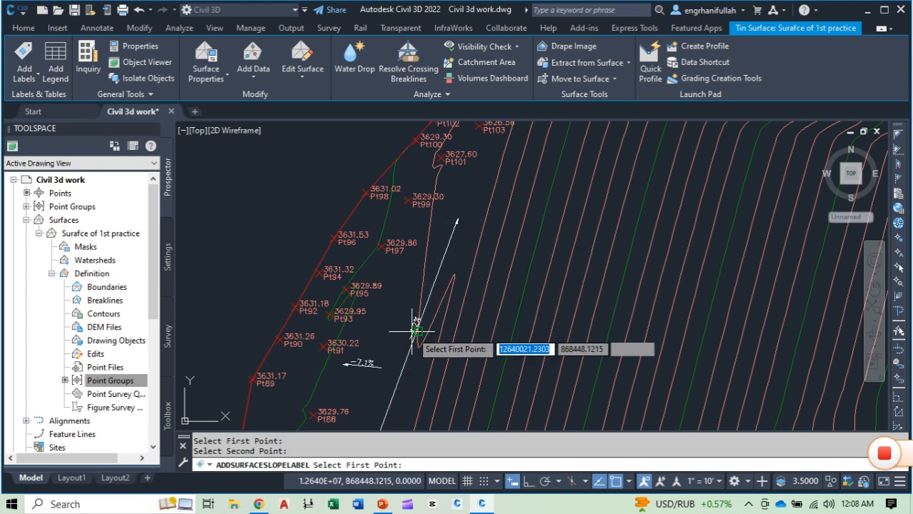
Step: Add a long two-point slope label heading east-southeast across the contours, starting on the major contour east of the previous two-point label
{"action": "scroll", "coordinate": [421, 326], "scroll_direction": "up", "scroll_amount": 4}
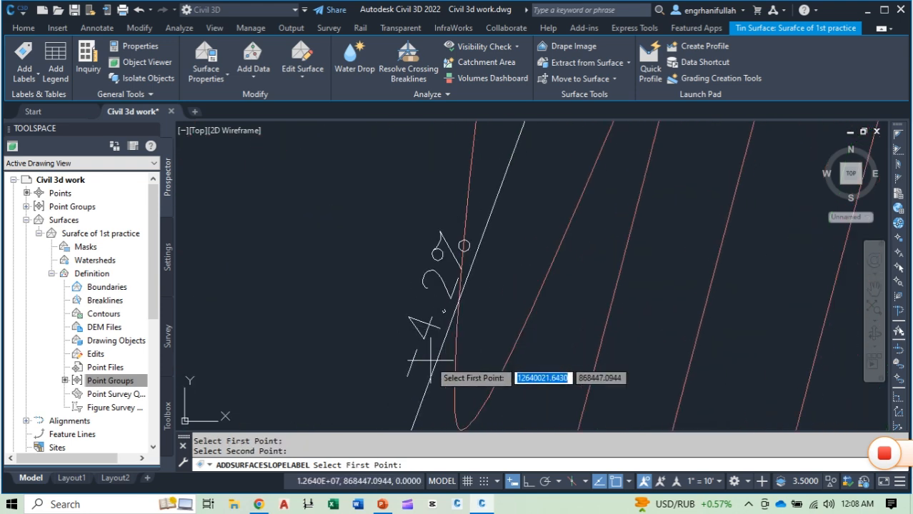
{"action": "scroll", "coordinate": [473, 266], "scroll_direction": "down", "scroll_amount": 4}
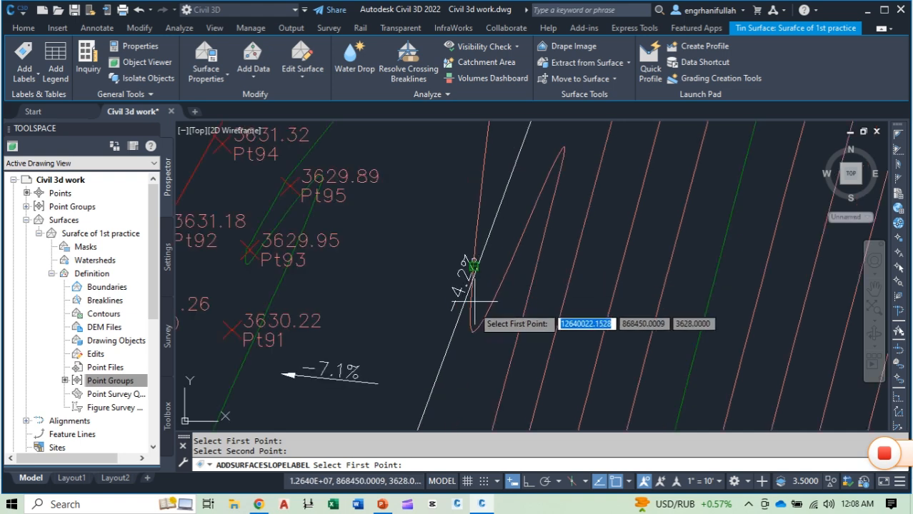
{"action": "scroll", "coordinate": [498, 268], "scroll_direction": "up", "scroll_amount": 2}
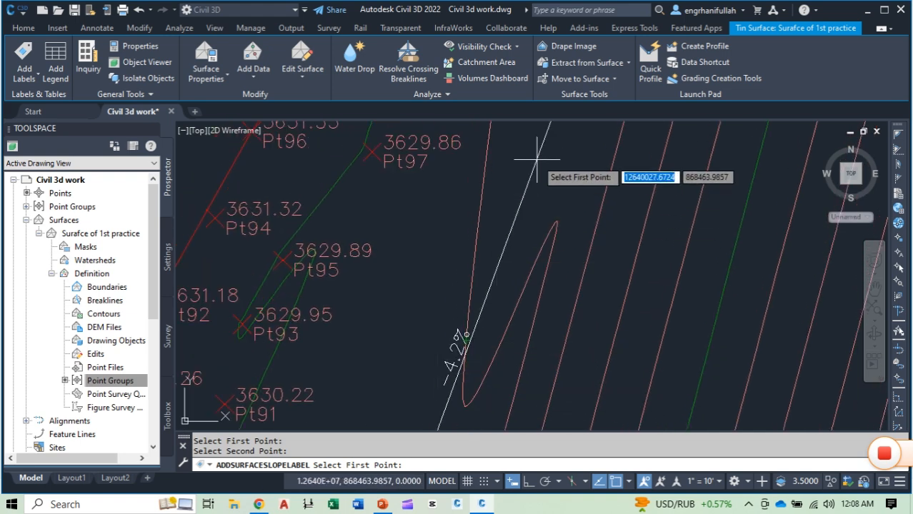
{"action": "middle_click_drag", "start_coordinate": [540, 172], "coordinate": [505, 320]}
{"action": "scroll", "coordinate": [535, 245], "scroll_direction": "down", "scroll_amount": 5}
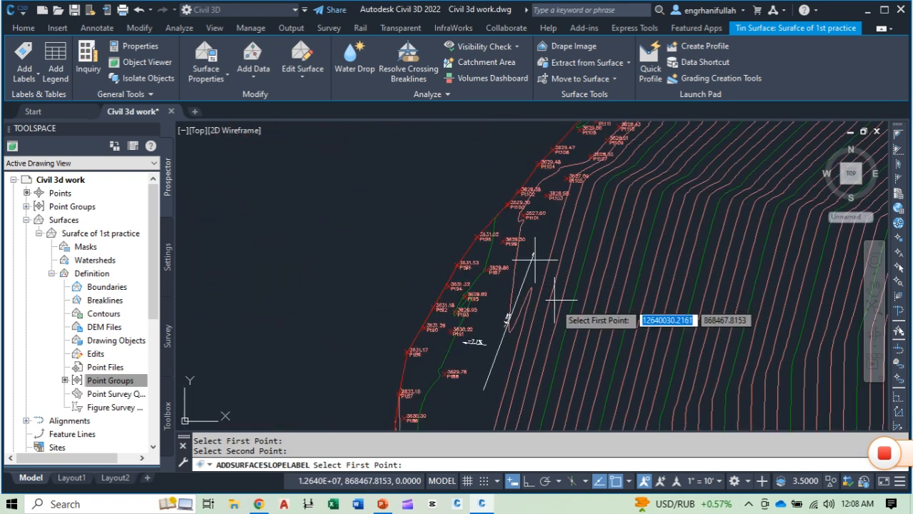
{"action": "left_click", "coordinate": [40, 74]}
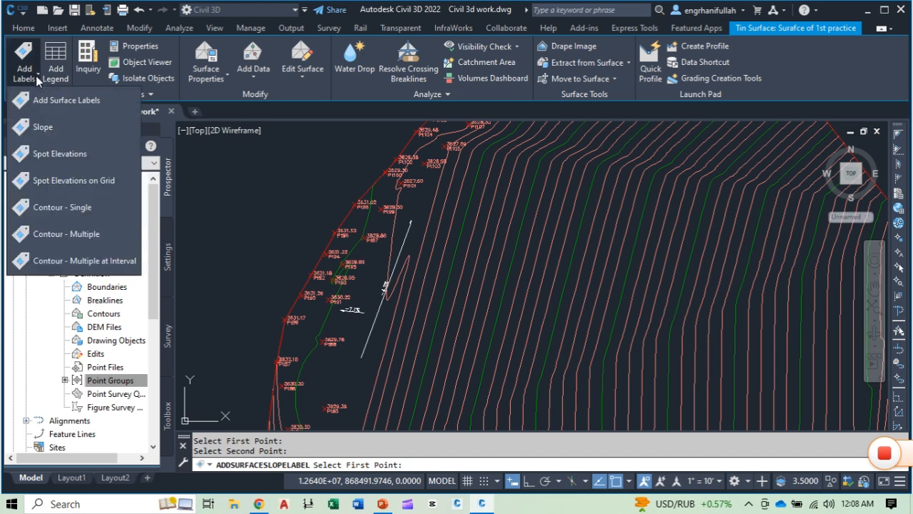
{"action": "left_click", "coordinate": [61, 126]}
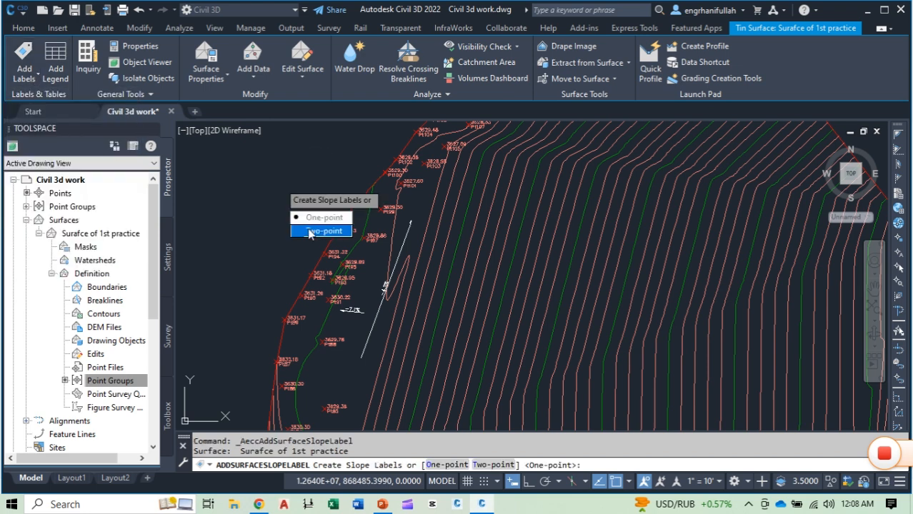
{"action": "left_click", "coordinate": [313, 231]}
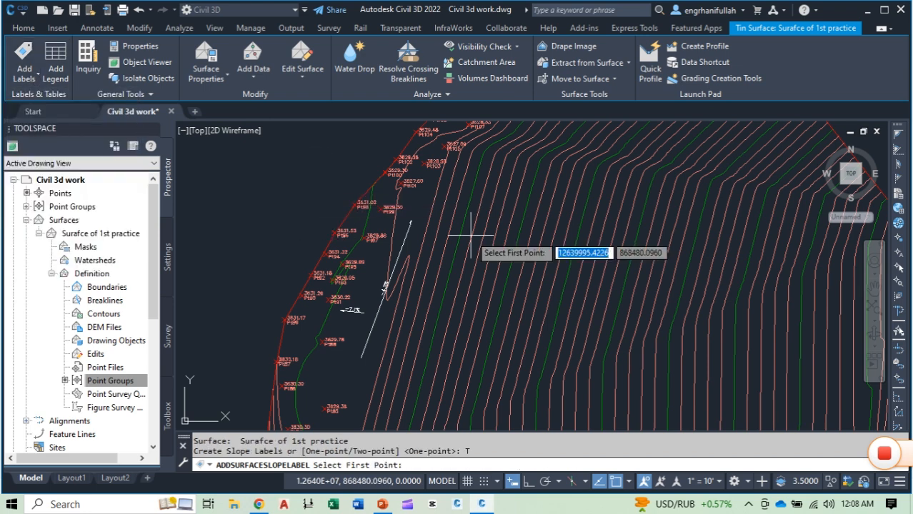
{"action": "left_click", "coordinate": [470, 285]}
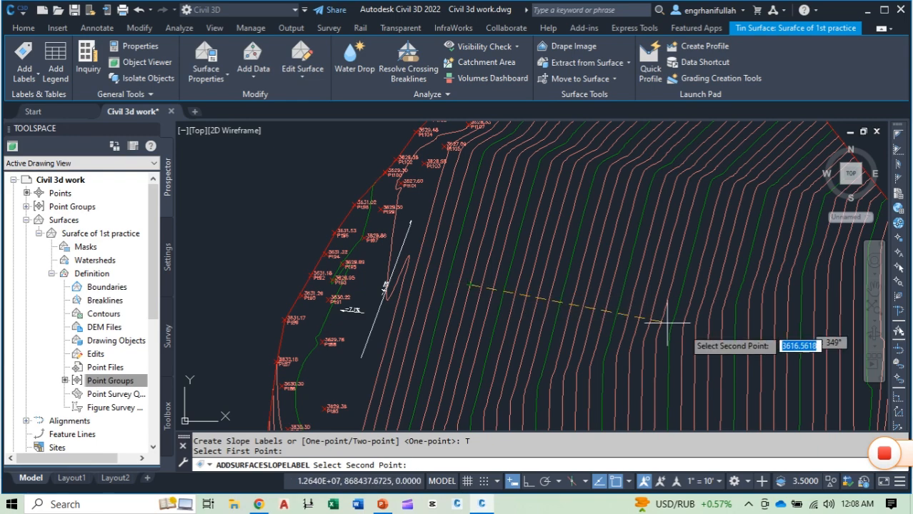
{"action": "mouse_move", "coordinate": [699, 329]}
{"action": "middle_mouse_down"}
{"action": "mouse_move", "coordinate": [564, 301]}
{"action": "mouse_move", "coordinate": [469, 254]}
{"action": "middle_mouse_up"}
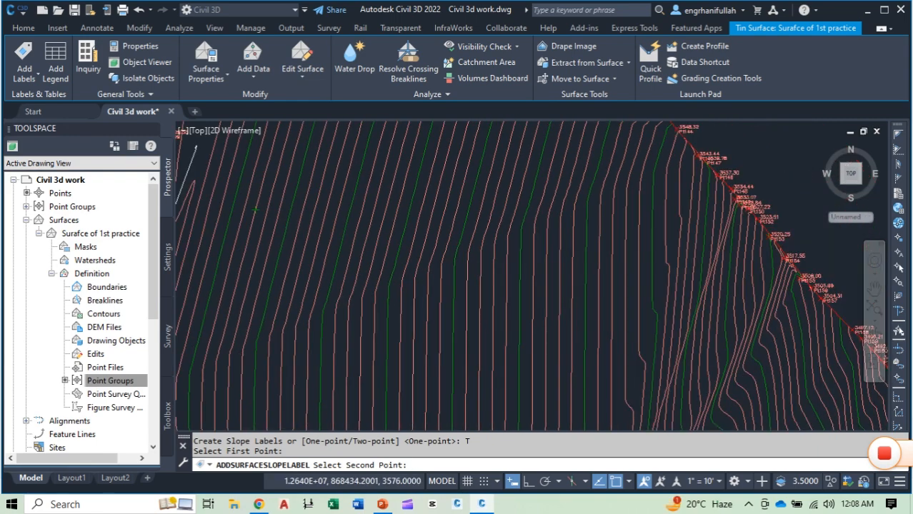
{"action": "left_click", "coordinate": [481, 260]}
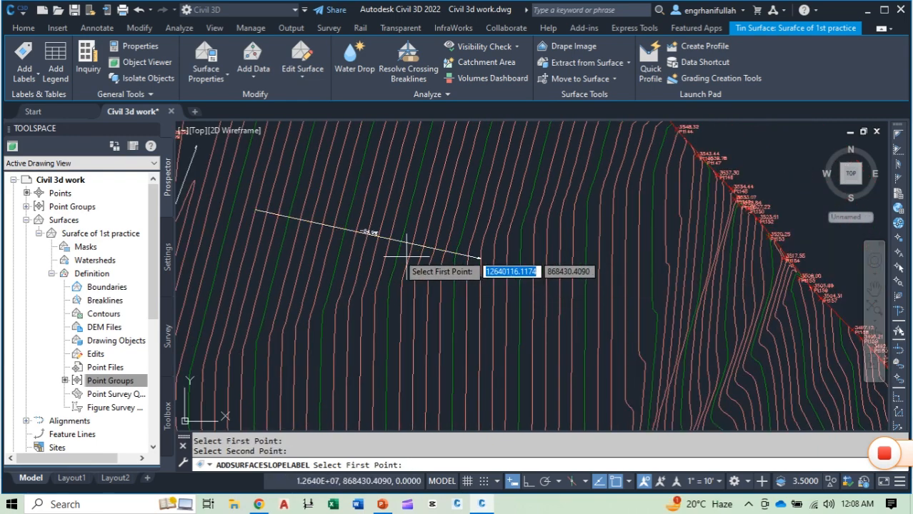
Step: Add a short two-point slope label south of the long one, from the 3594 contour north-northeast to the adjacent contour on its east
{"action": "scroll", "coordinate": [379, 236], "scroll_direction": "up", "scroll_amount": 5}
{"action": "middle_click_drag", "start_coordinate": [375, 225], "coordinate": [415, 302]}
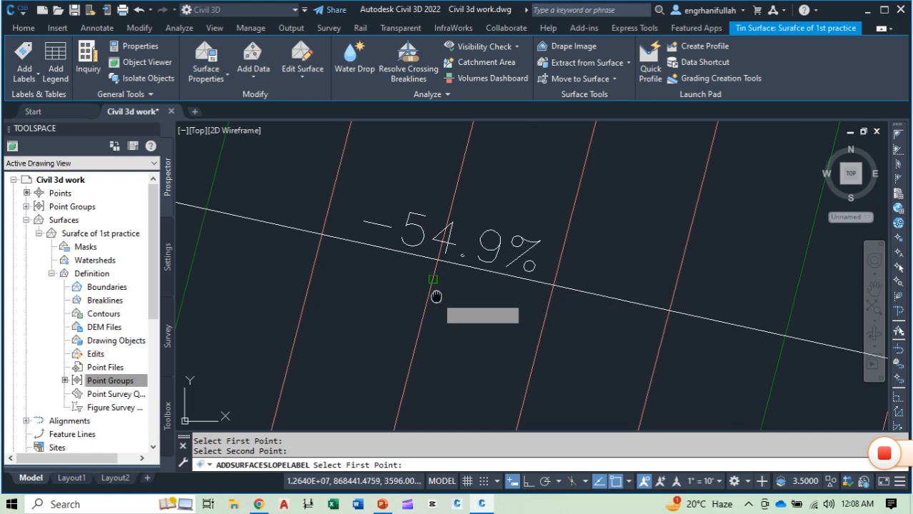
{"action": "scroll", "coordinate": [496, 289], "scroll_direction": "down", "scroll_amount": 8}
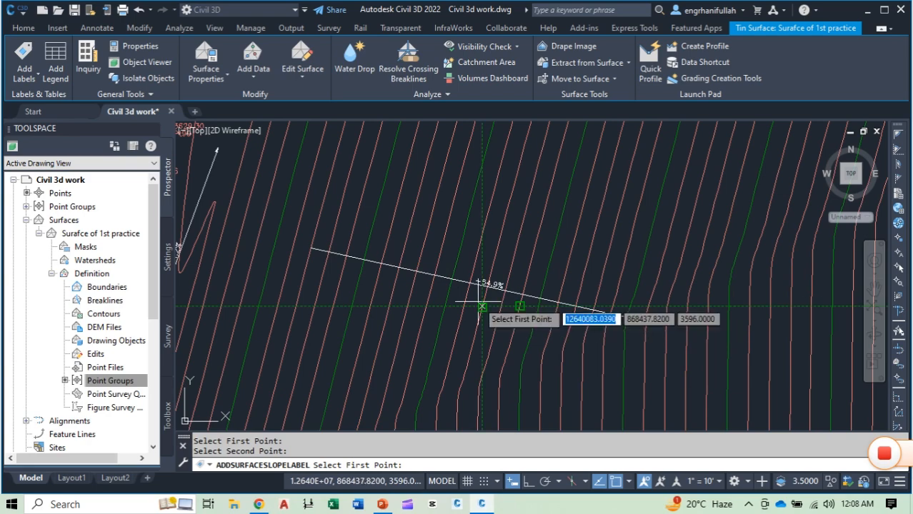
{"action": "scroll", "coordinate": [482, 307], "scroll_direction": "up", "scroll_amount": 5}
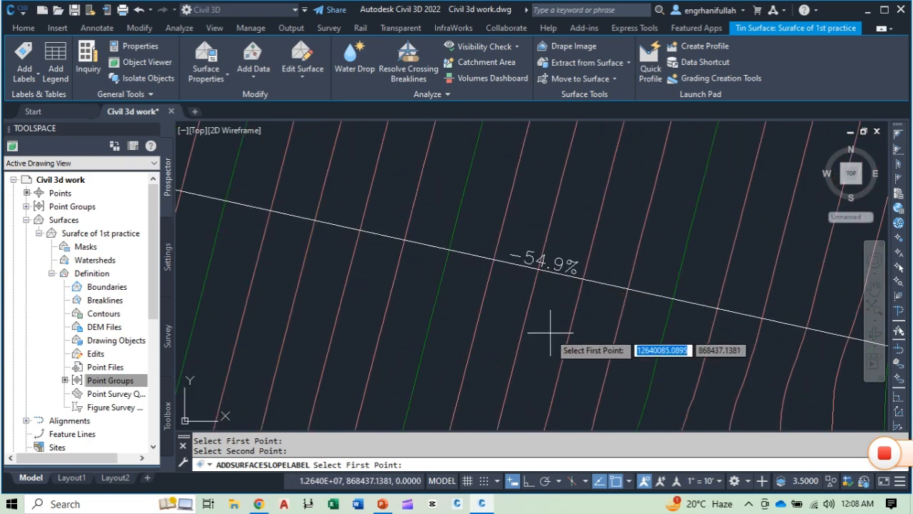
{"action": "scroll", "coordinate": [550, 332], "scroll_direction": "down", "scroll_amount": 3}
{"action": "scroll", "coordinate": [502, 209], "scroll_direction": "down", "scroll_amount": 2}
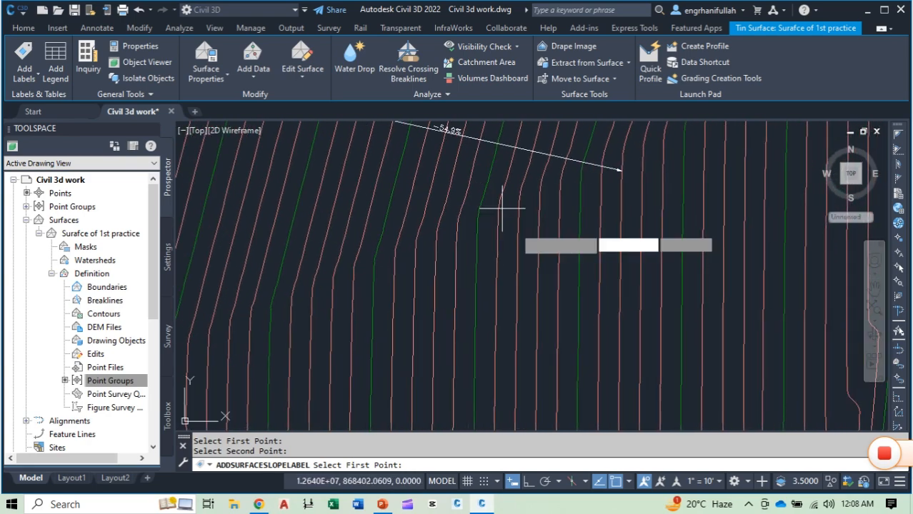
{"action": "scroll", "coordinate": [500, 272], "scroll_direction": "down", "scroll_amount": 3}
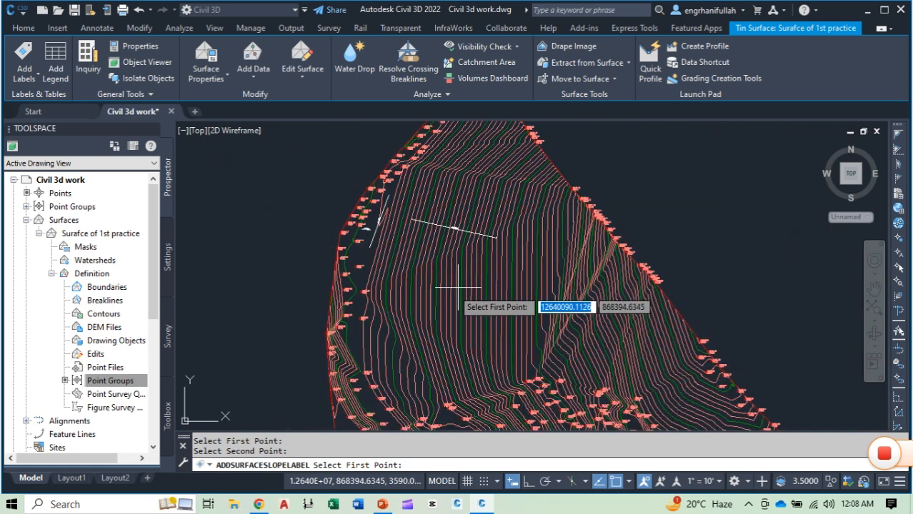
{"action": "scroll", "coordinate": [458, 291], "scroll_direction": "up", "scroll_amount": 6}
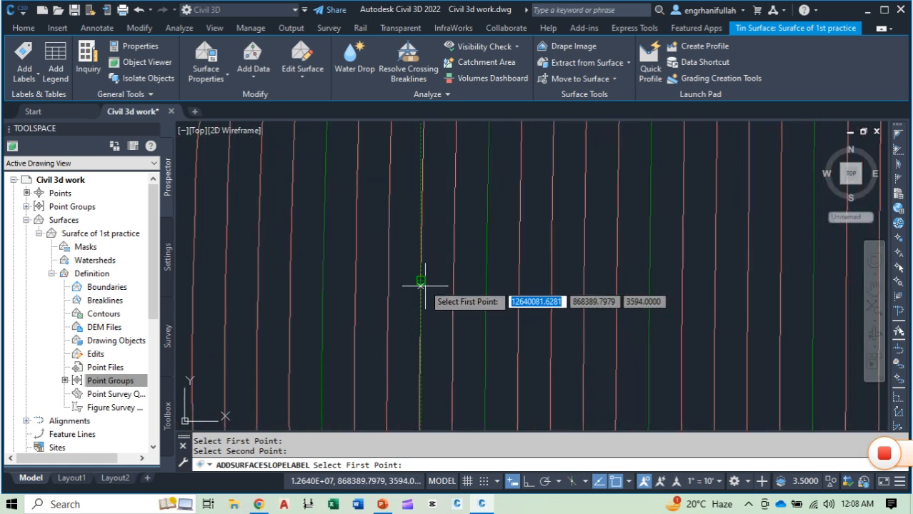
{"action": "left_click", "coordinate": [421, 282]}
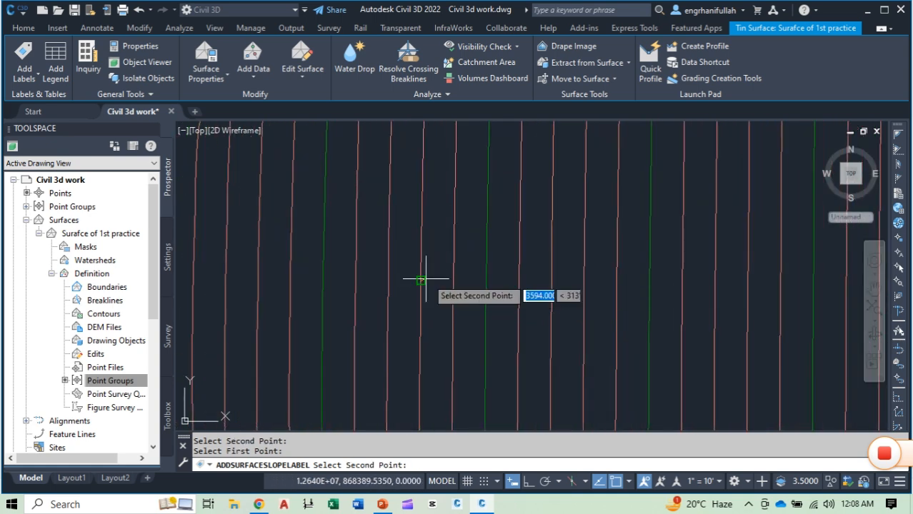
{"action": "left_click", "coordinate": [455, 174]}
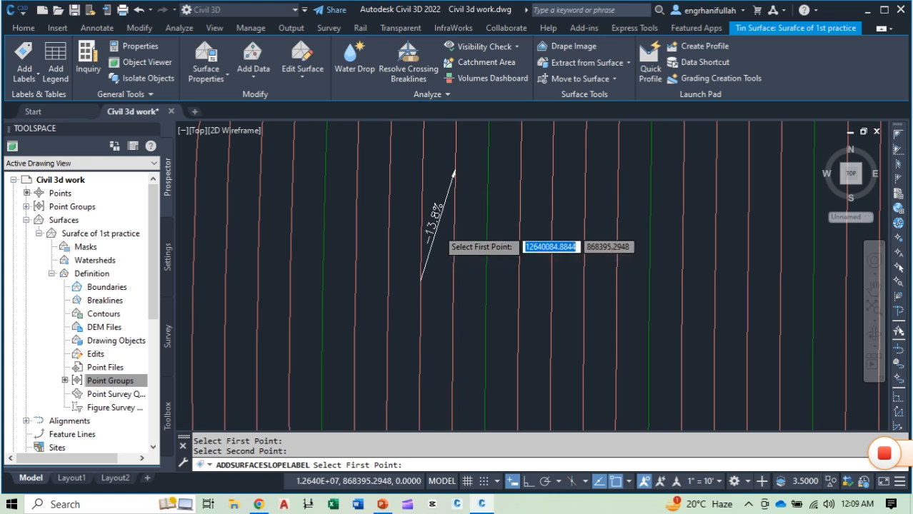
Step: Add a parallel two-point slope label just east of the short one, picking its points in the opposite direction, from north to south
{"action": "scroll", "coordinate": [472, 235], "scroll_direction": "up", "scroll_amount": 3}
{"action": "scroll", "coordinate": [493, 233], "scroll_direction": "down", "scroll_amount": 2}
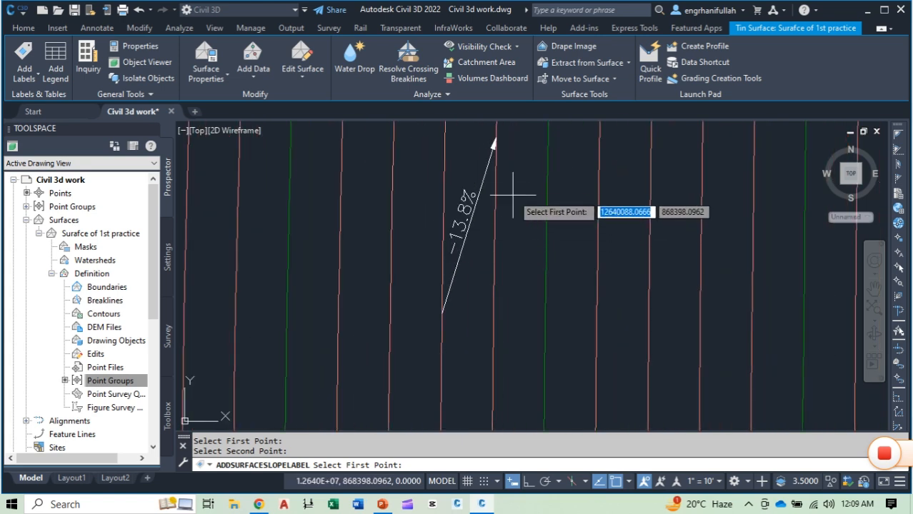
{"action": "scroll", "coordinate": [511, 190], "scroll_direction": "up", "scroll_amount": 2}
{"action": "middle_click_drag", "start_coordinate": [508, 171], "coordinate": [526, 186]}
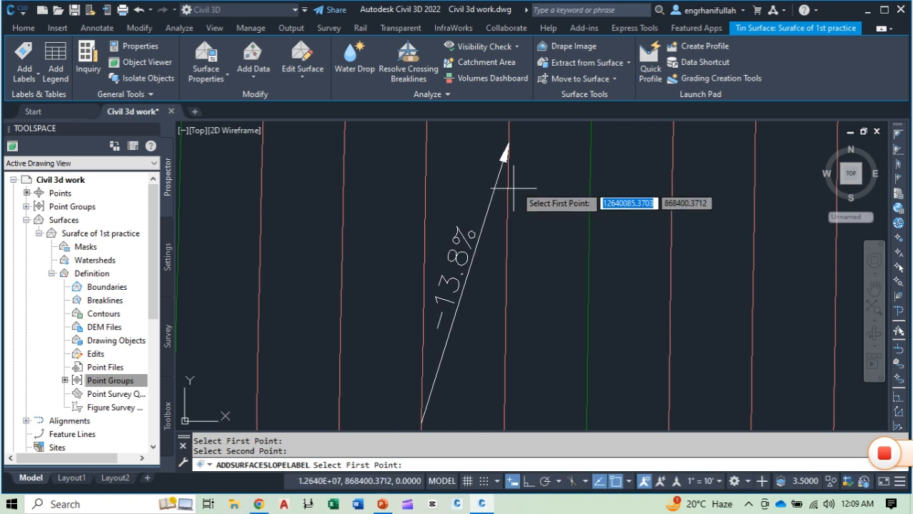
{"action": "left_click", "coordinate": [533, 152]}
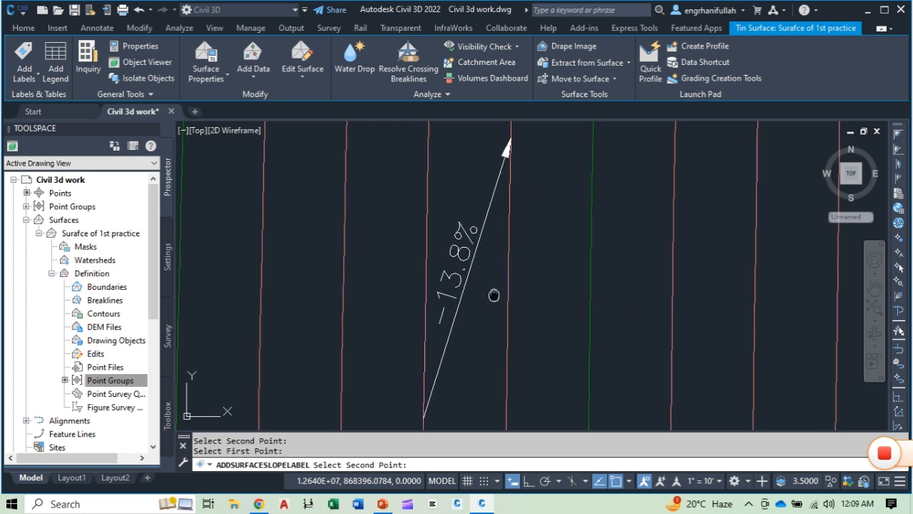
{"action": "scroll", "coordinate": [493, 289], "scroll_direction": "down", "scroll_amount": 2}
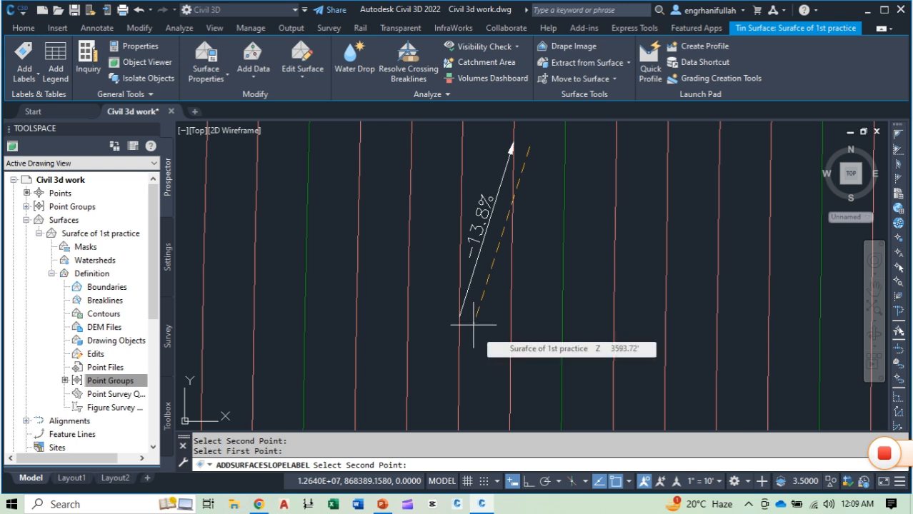
{"action": "left_click", "coordinate": [473, 325]}
Step: Compare the slope values, signs and arrow directions of the two short parallel slope labels
{"action": "scroll", "coordinate": [492, 236], "scroll_direction": "up", "scroll_amount": 5}
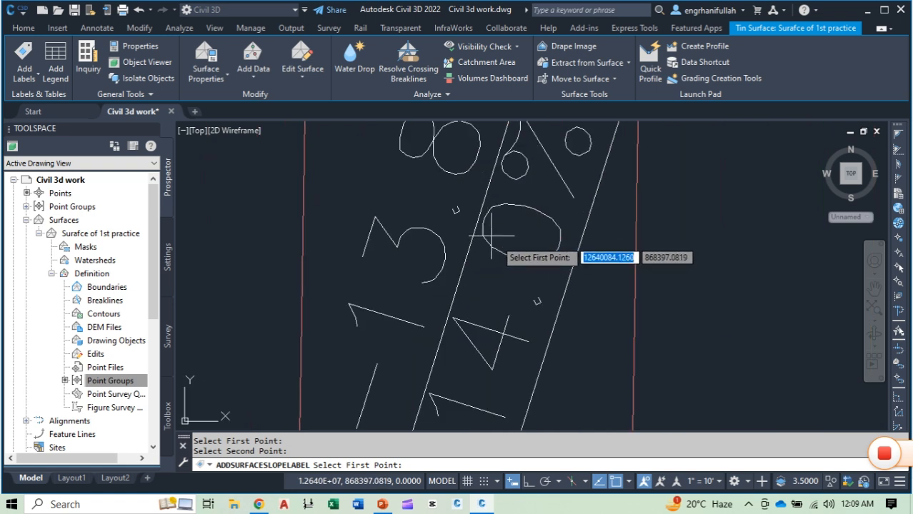
{"action": "scroll", "coordinate": [492, 236], "scroll_direction": "down", "scroll_amount": 2}
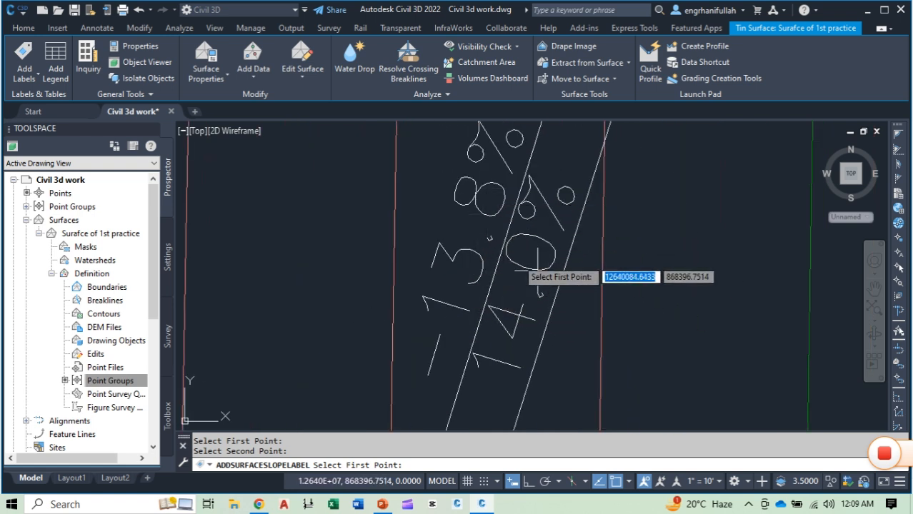
{"action": "scroll", "coordinate": [525, 257], "scroll_direction": "down", "scroll_amount": 3}
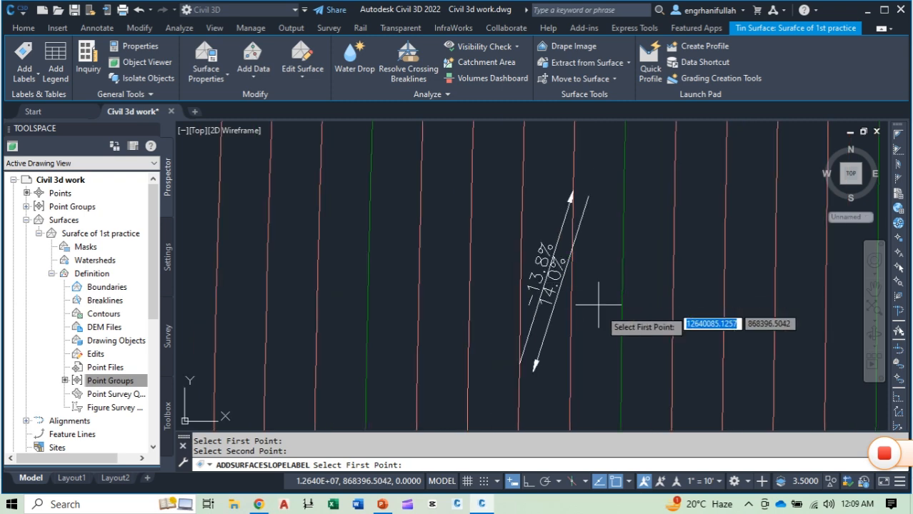
{"action": "middle_click_drag", "start_coordinate": [579, 300], "coordinate": [566, 263]}
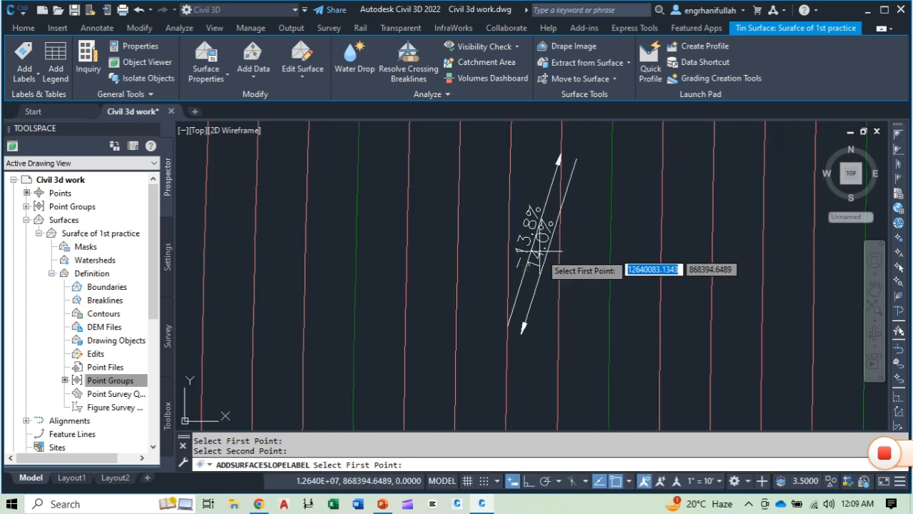
{"action": "scroll", "coordinate": [544, 254], "scroll_direction": "up", "scroll_amount": 4}
{"action": "middle_click_drag", "start_coordinate": [624, 268], "coordinate": [618, 368]}
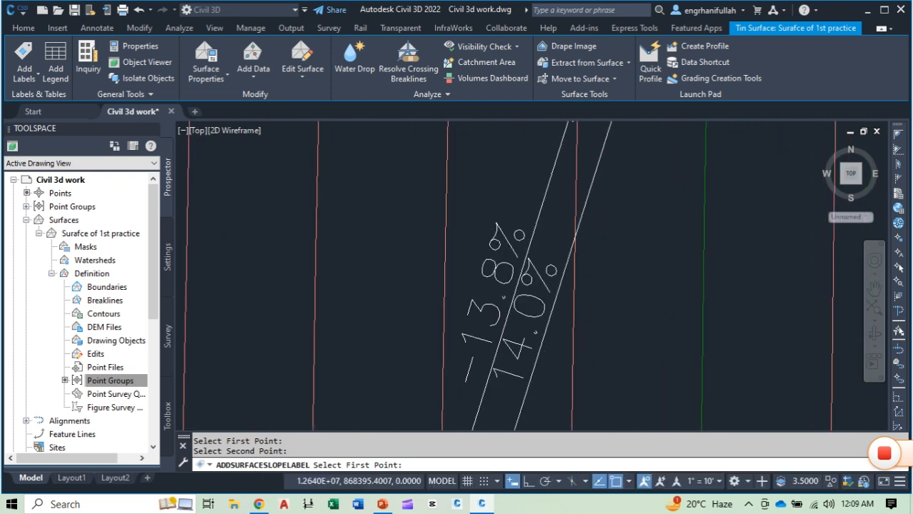
{"action": "scroll", "coordinate": [550, 286], "scroll_direction": "down", "scroll_amount": 4}
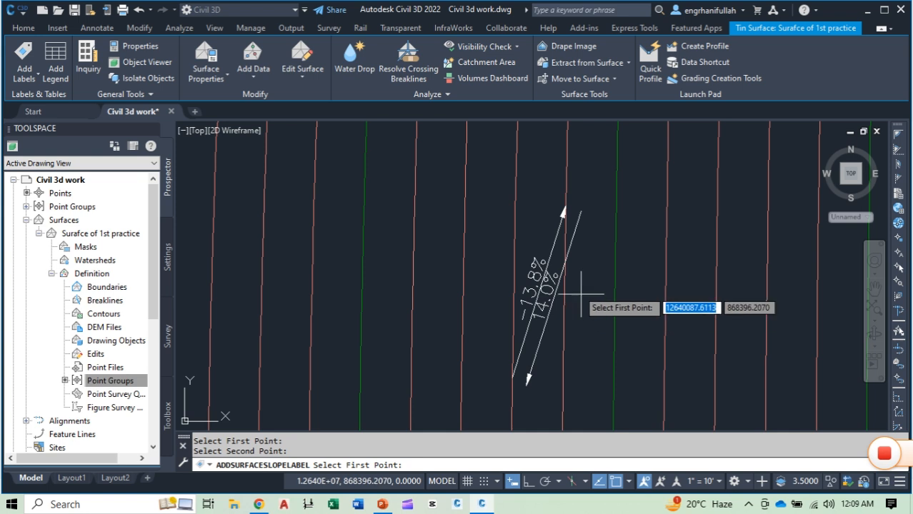
Step: End the slope labelling and inspect the two short parallel slope labels, checking the start and end points of each
{"action": "key", "text": "Escape"}
{"action": "key", "text": "Escape"}
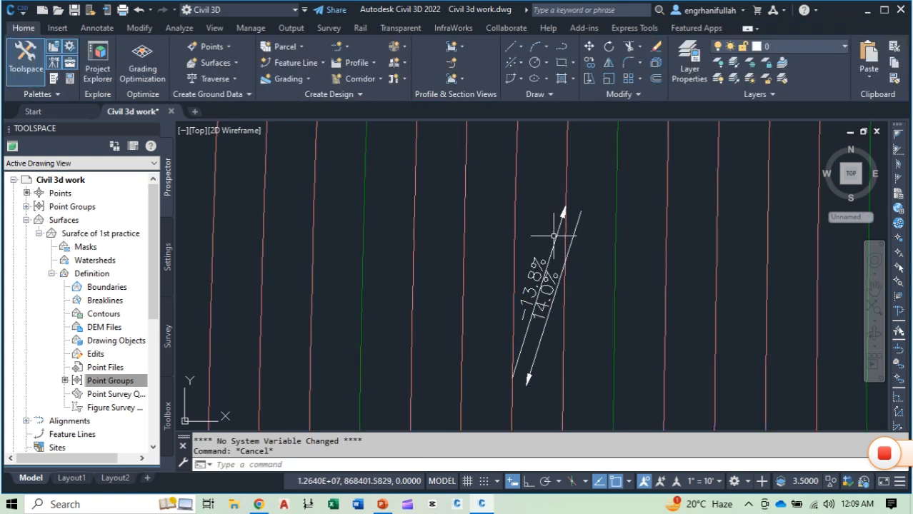
{"action": "left_click", "coordinate": [553, 236]}
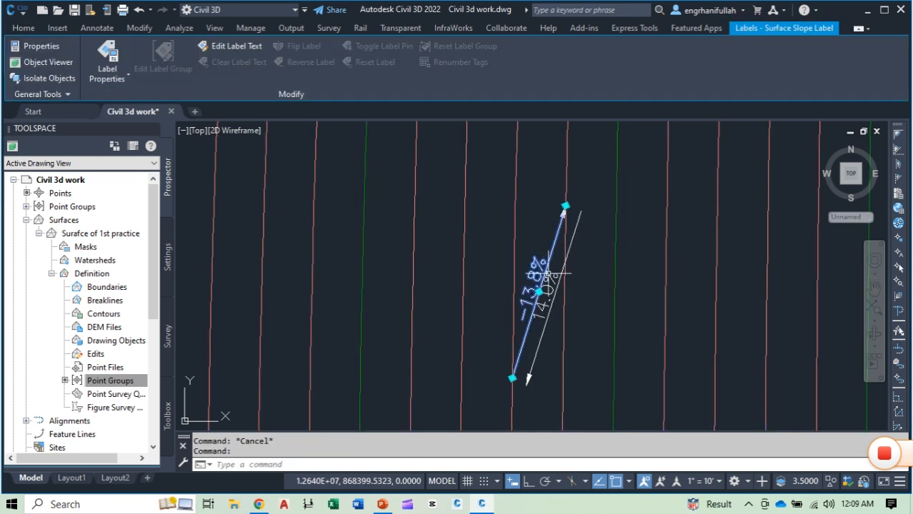
{"action": "key", "text": "Escape"}
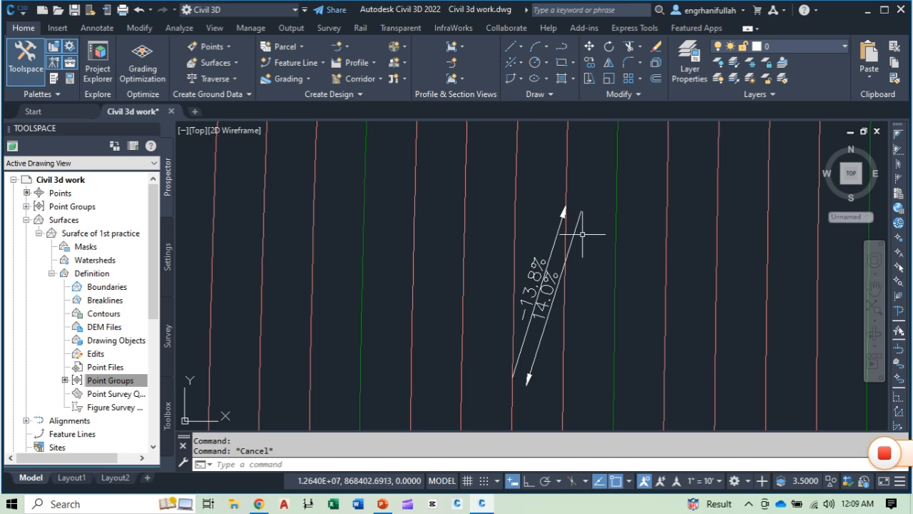
{"action": "mouse_move", "coordinate": [547, 381]}
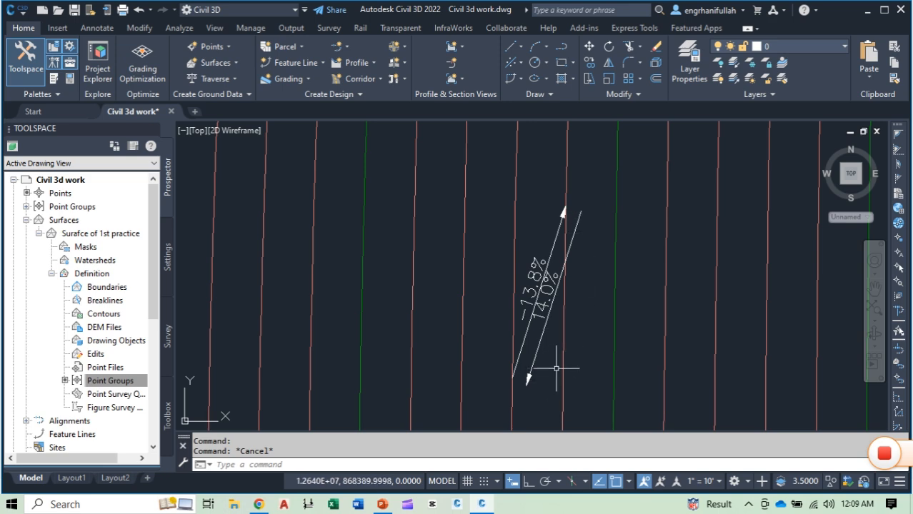
Step: Add a spot elevation label to the surface just east of a major contour, southeast of the short parallel slope labels
{"action": "scroll", "coordinate": [556, 369], "scroll_direction": "down", "scroll_amount": 5}
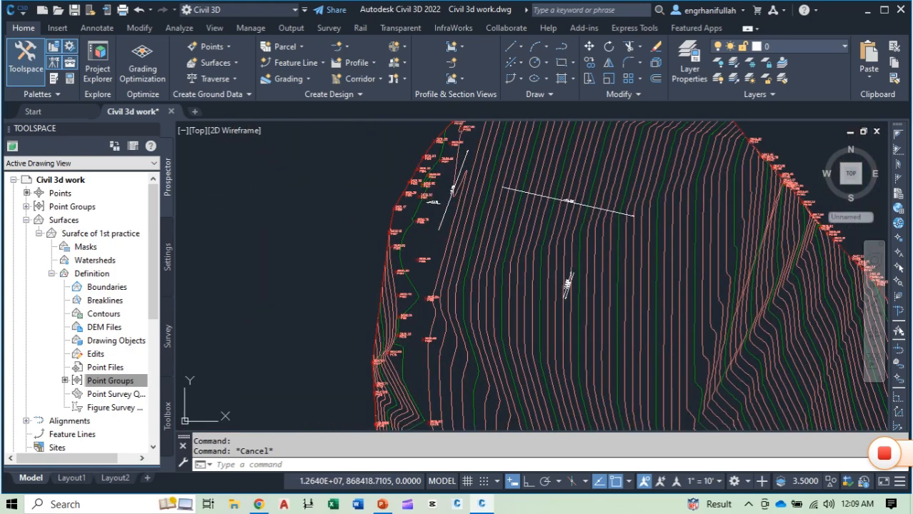
{"action": "left_click", "coordinate": [486, 245]}
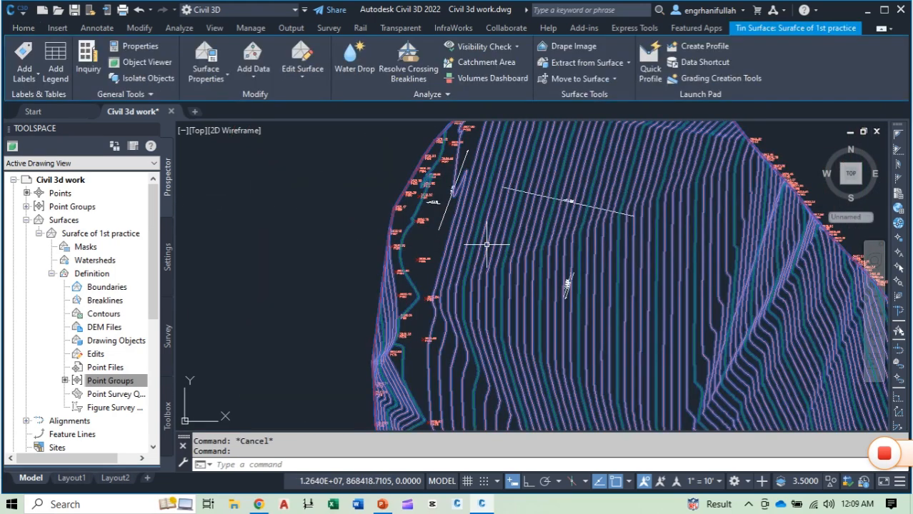
{"action": "left_click", "coordinate": [36, 79]}
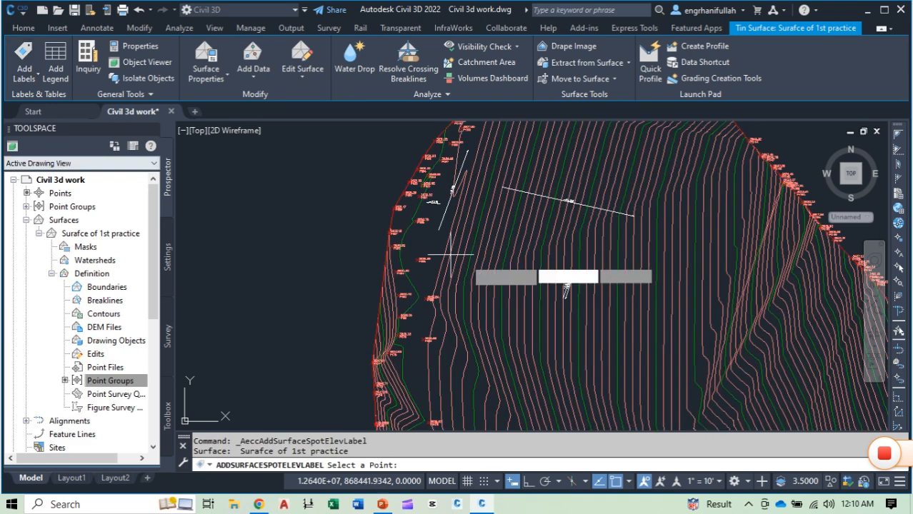
{"action": "middle_click_drag", "start_coordinate": [475, 265], "coordinate": [310, 244]}
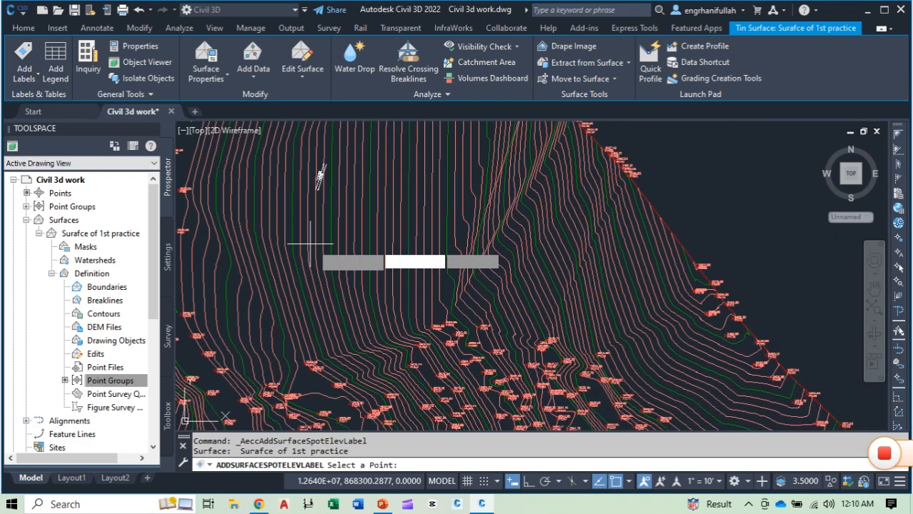
{"action": "scroll", "coordinate": [457, 266], "scroll_direction": "up", "scroll_amount": 2}
{"action": "scroll", "coordinate": [457, 266], "scroll_direction": "up", "scroll_amount": 3}
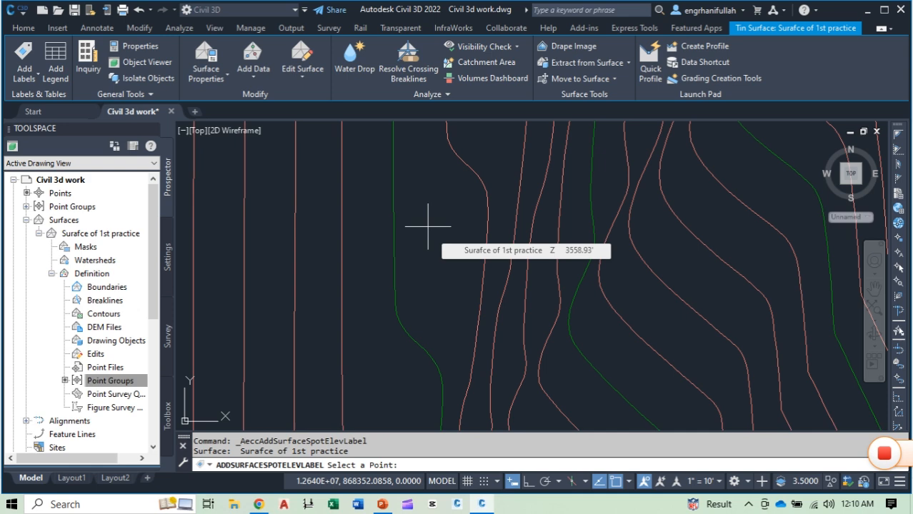
{"action": "left_click", "coordinate": [429, 224]}
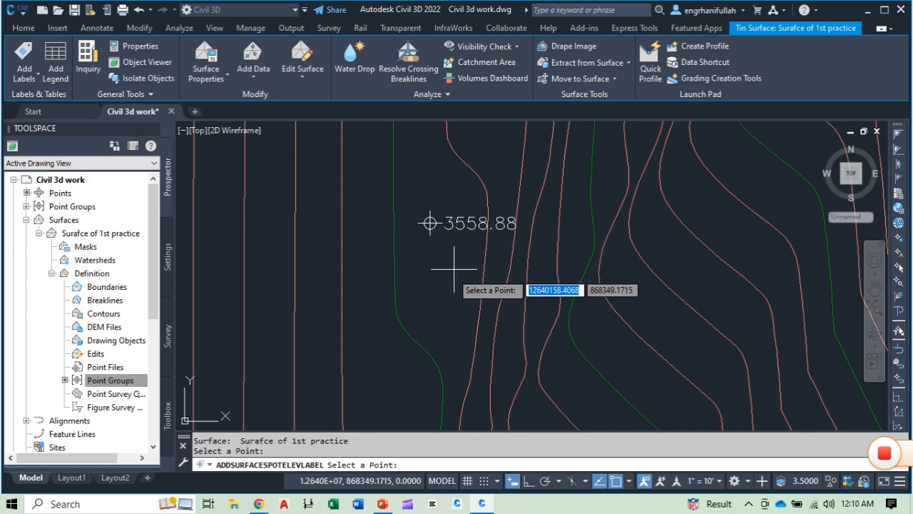
{"action": "scroll", "coordinate": [444, 251], "scroll_direction": "up", "scroll_amount": 5}
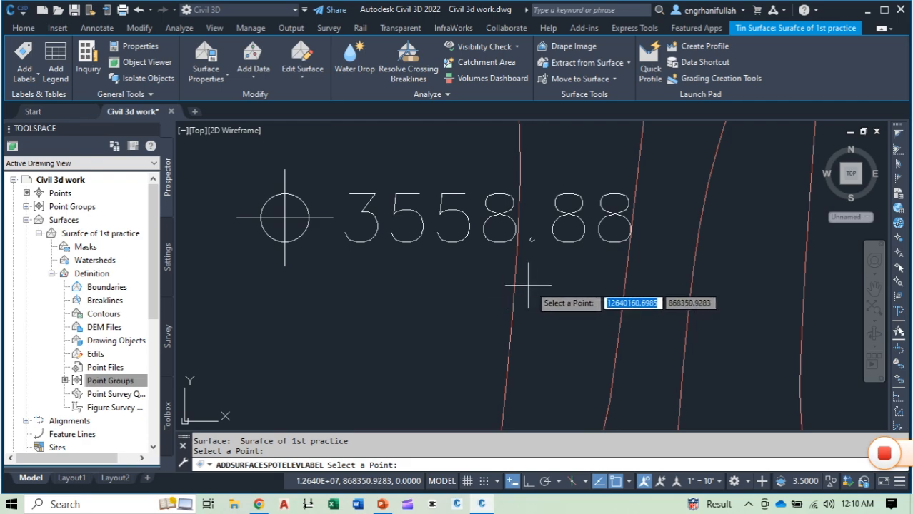
{"action": "scroll", "coordinate": [555, 301], "scroll_direction": "down", "scroll_amount": 10}
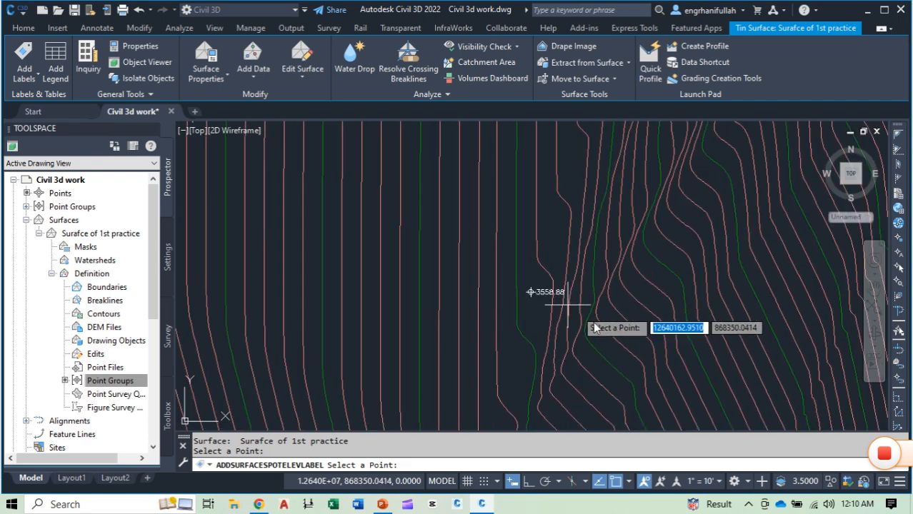
Step: Add a spot elevation label near the surface's northern tip, between survey points Pt122 and Pt124
{"action": "scroll", "coordinate": [551, 292], "scroll_direction": "down", "scroll_amount": 5}
{"action": "scroll", "coordinate": [525, 326], "scroll_direction": "up", "scroll_amount": 8}
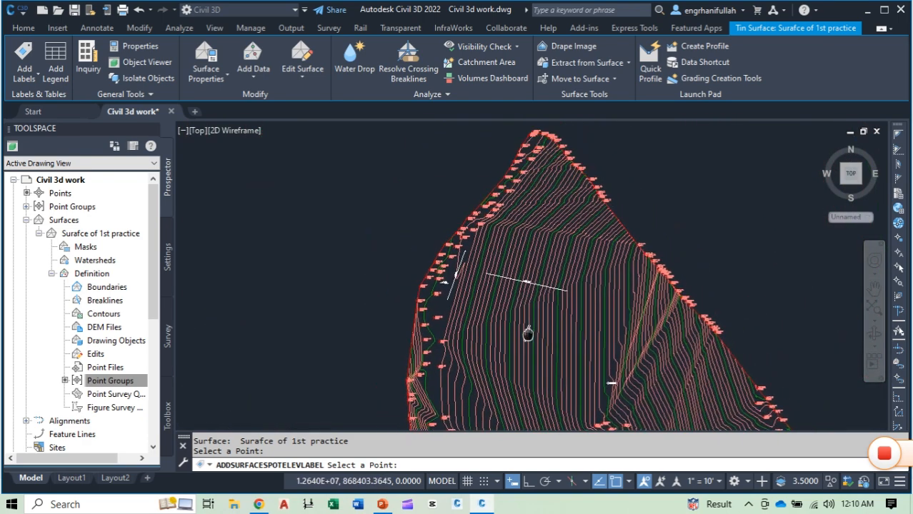
{"action": "scroll", "coordinate": [536, 191], "scroll_direction": "up", "scroll_amount": 5}
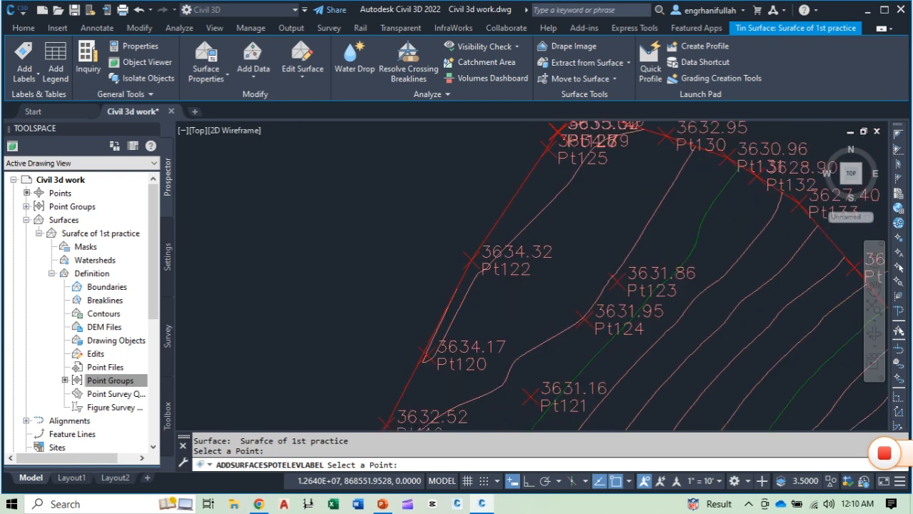
{"action": "left_click", "coordinate": [602, 223]}
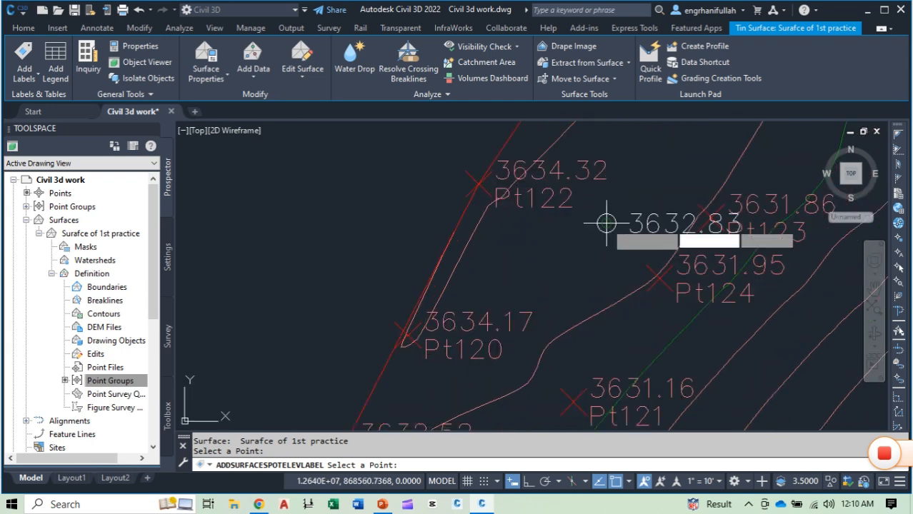
{"action": "middle_click_drag", "start_coordinate": [619, 293], "coordinate": [429, 289]}
{"action": "scroll", "coordinate": [485, 243], "scroll_direction": "down", "scroll_amount": 4}
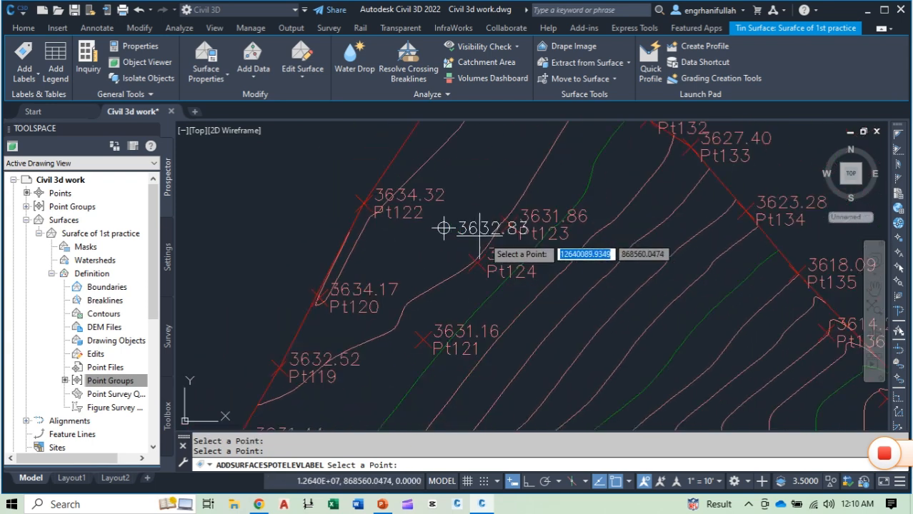
Step: Add a spot elevation label just inside the surface's eastern boundary, east of a major contour, and finish the spot elevation labelling
{"action": "middle_click_drag", "start_coordinate": [647, 327], "coordinate": [348, 139]}
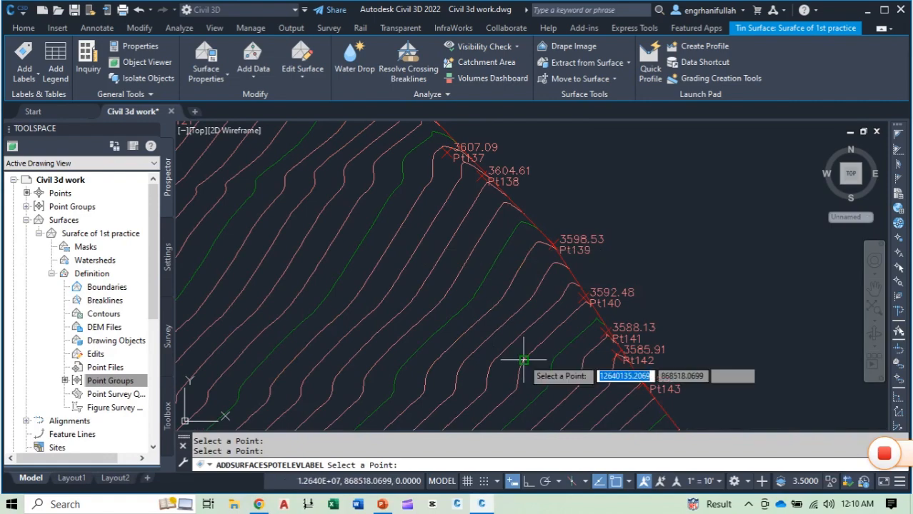
{"action": "scroll", "coordinate": [489, 259], "scroll_direction": "down", "scroll_amount": 5}
{"action": "scroll", "coordinate": [533, 324], "scroll_direction": "up", "scroll_amount": 5}
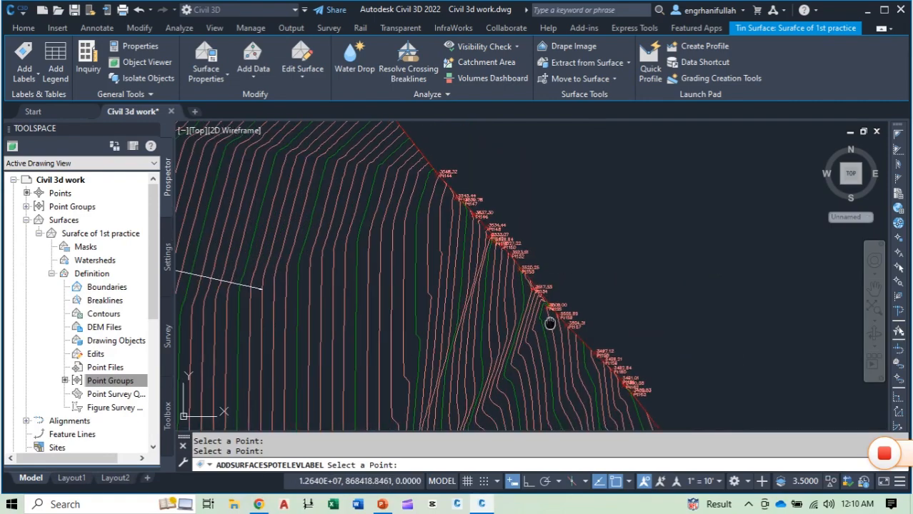
{"action": "middle_click_drag", "start_coordinate": [554, 318], "coordinate": [503, 295]}
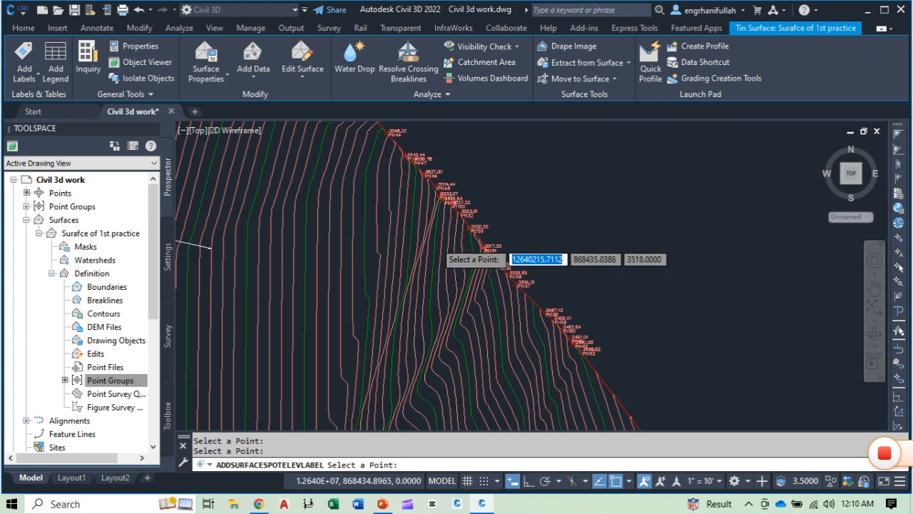
{"action": "scroll", "coordinate": [464, 243], "scroll_direction": "up", "scroll_amount": 8}
{"action": "scroll", "coordinate": [504, 235], "scroll_direction": "up", "scroll_amount": 2}
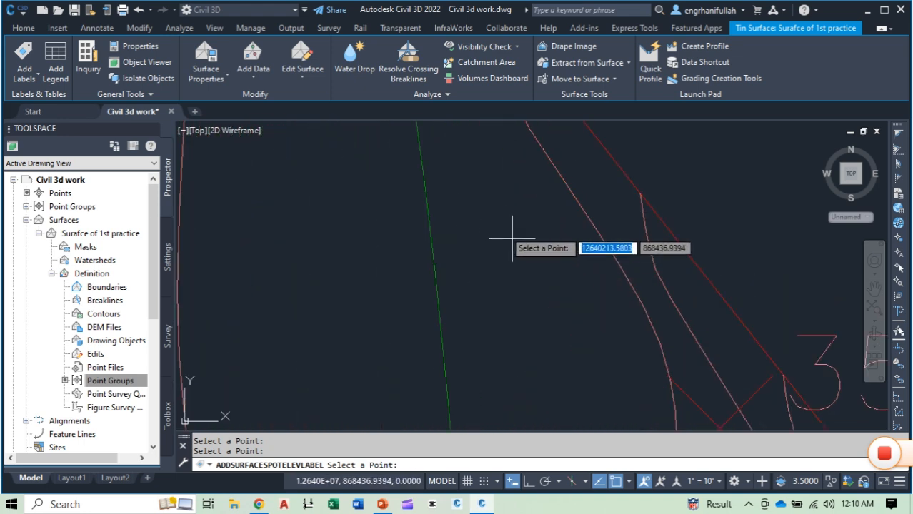
{"action": "left_click", "coordinate": [504, 226]}
{"action": "scroll", "coordinate": [553, 306], "scroll_direction": "down", "scroll_amount": 2}
{"action": "mouse_move", "coordinate": [553, 305]}
{"action": "middle_mouse_down"}
{"action": "mouse_move", "coordinate": [444, 296]}
{"action": "mouse_move", "coordinate": [534, 203]}
{"action": "middle_mouse_up"}
{"action": "scroll", "coordinate": [478, 298], "scroll_direction": "down", "scroll_amount": 4}
{"action": "scroll", "coordinate": [464, 289], "scroll_direction": "down", "scroll_amount": 5}
{"action": "mouse_move", "coordinate": [441, 292]}
{"action": "middle_mouse_down"}
{"action": "mouse_move", "coordinate": [508, 318]}
{"action": "mouse_move", "coordinate": [614, 318]}
{"action": "middle_mouse_up"}
{"action": "key", "text": "Escape"}
{"action": "scroll", "coordinate": [397, 284], "scroll_direction": "down", "scroll_amount": 5}
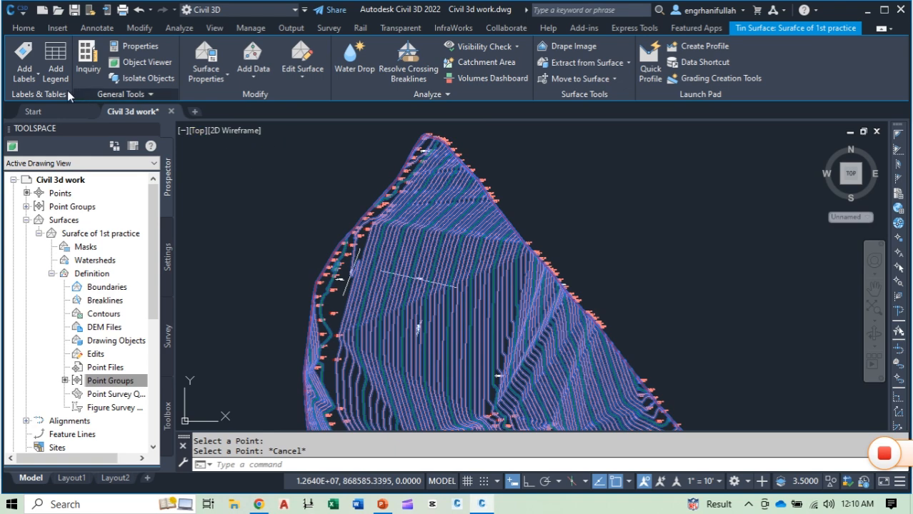
Step: Add multiple contour labels along a line crossing the surface from west of Pt115 to beyond the eastern boundary near Pt140
{"action": "left_click", "coordinate": [391, 239]}
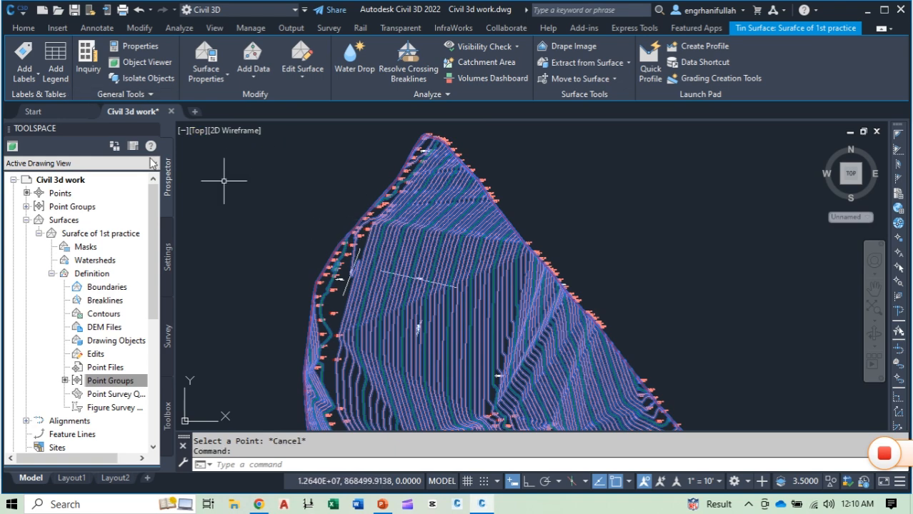
{"action": "left_click", "coordinate": [38, 79]}
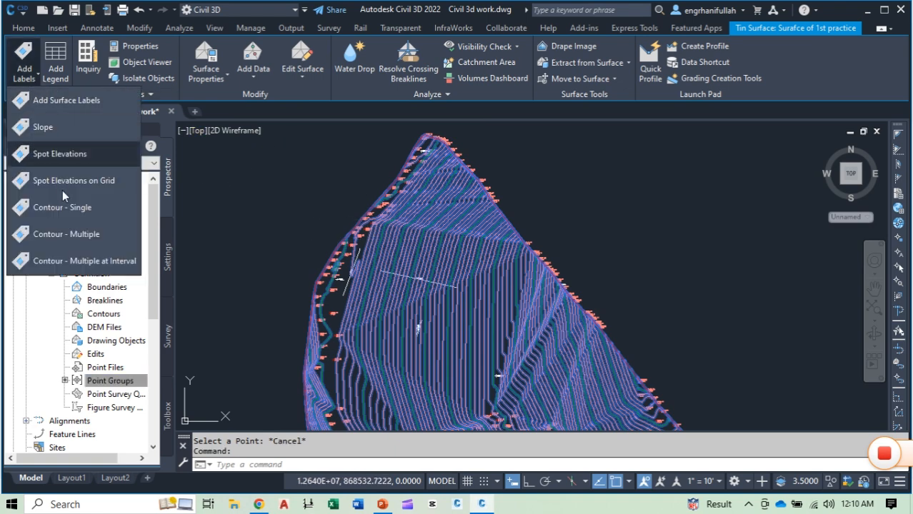
{"action": "left_click", "coordinate": [85, 236]}
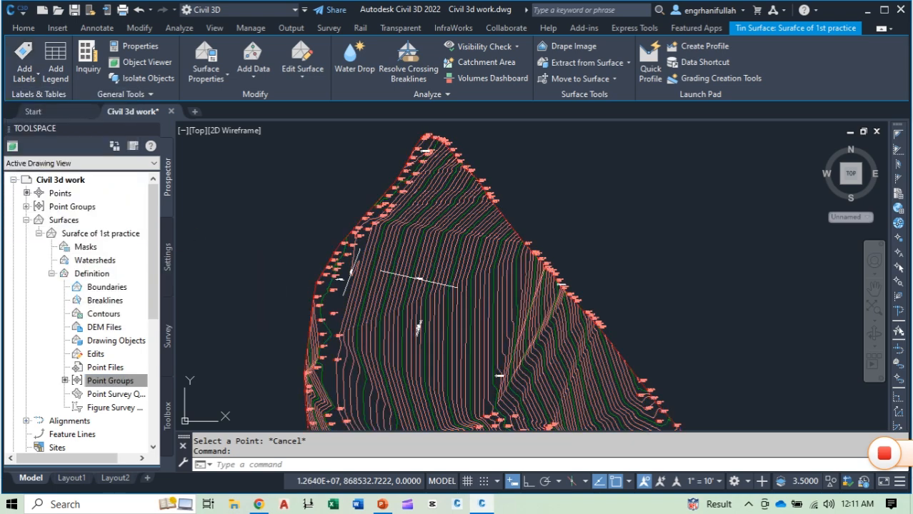
{"action": "scroll", "coordinate": [446, 191], "scroll_direction": "up", "scroll_amount": 5}
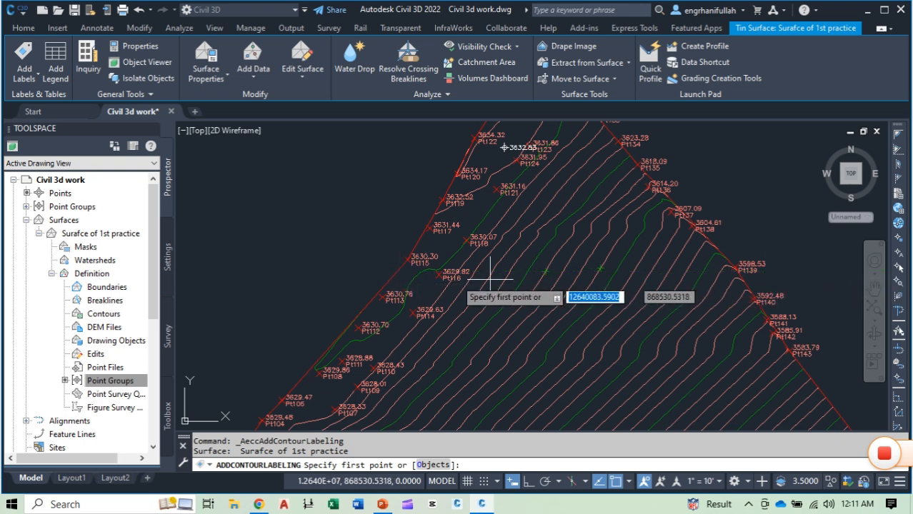
{"action": "left_click", "coordinate": [369, 270]}
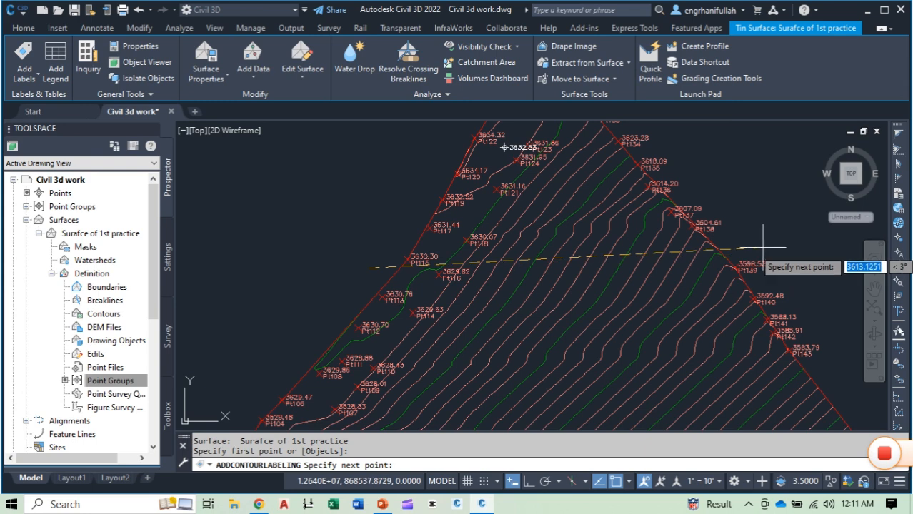
{"action": "left_click", "coordinate": [753, 309]}
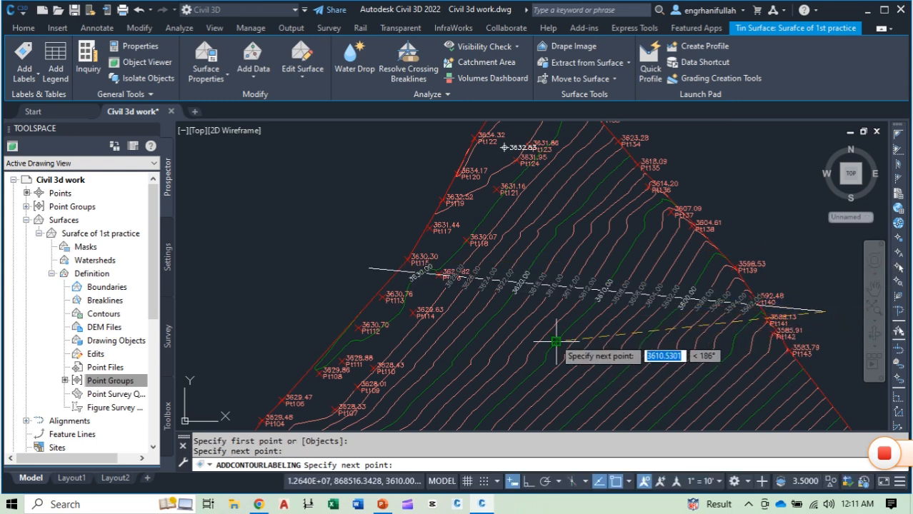
{"action": "key", "text": "Escape"}
Step: Examine the major and minor contour elevation labels along the contour label line, especially those at its western end near Pt115 and Pt116
{"action": "scroll", "coordinate": [497, 306], "scroll_direction": "up", "scroll_amount": 5}
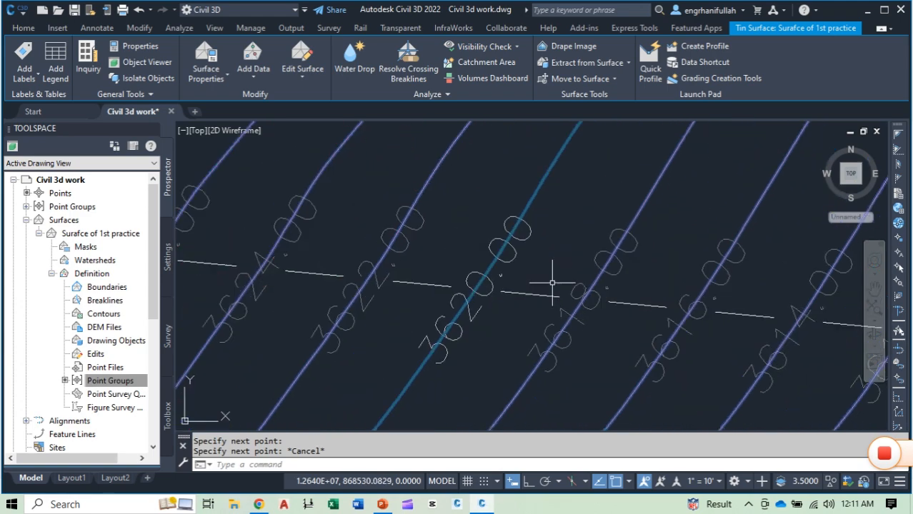
{"action": "scroll", "coordinate": [500, 307], "scroll_direction": "down", "scroll_amount": 5}
{"action": "mouse_move", "coordinate": [470, 360]}
{"action": "middle_mouse_down"}
{"action": "mouse_move", "coordinate": [411, 360]}
{"action": "mouse_move", "coordinate": [465, 342]}
{"action": "mouse_move", "coordinate": [610, 333]}
{"action": "middle_mouse_up"}
{"action": "key", "text": "Escape"}
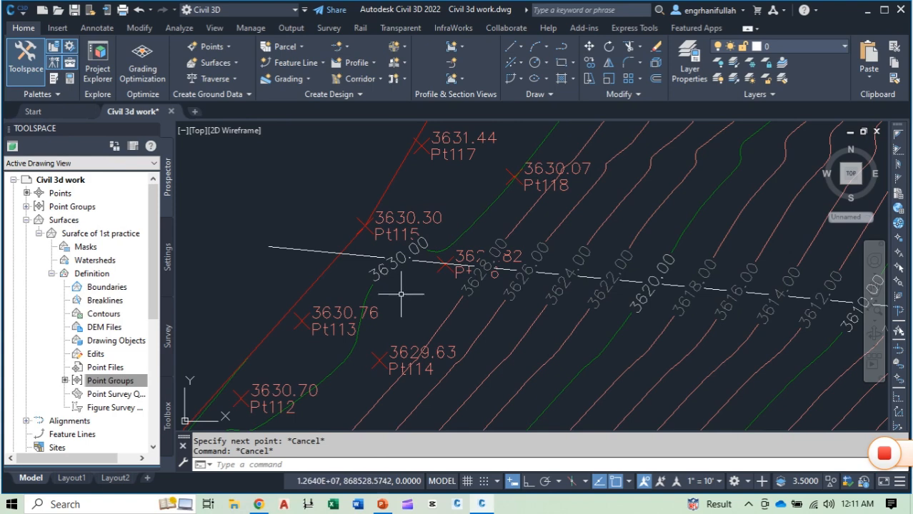
{"action": "middle_click_drag", "start_coordinate": [382, 284], "coordinate": [363, 296]}
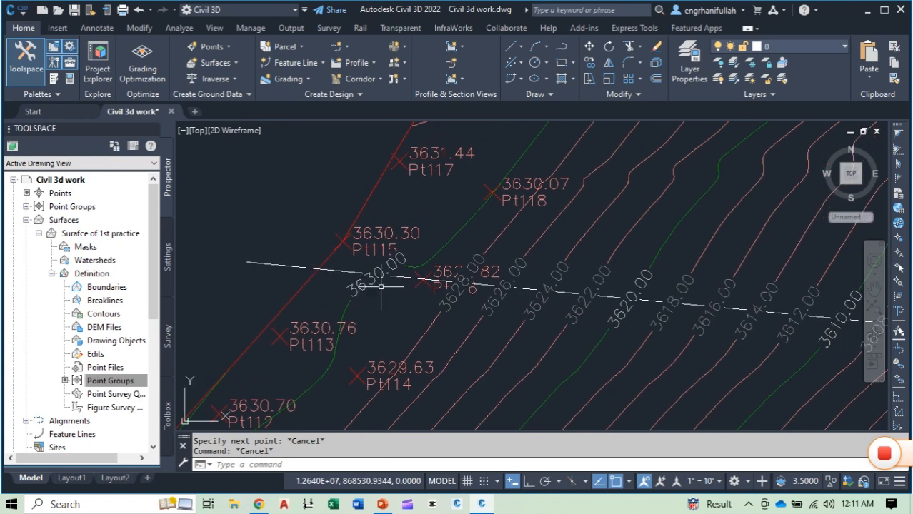
{"action": "scroll", "coordinate": [373, 287], "scroll_direction": "up", "scroll_amount": 4}
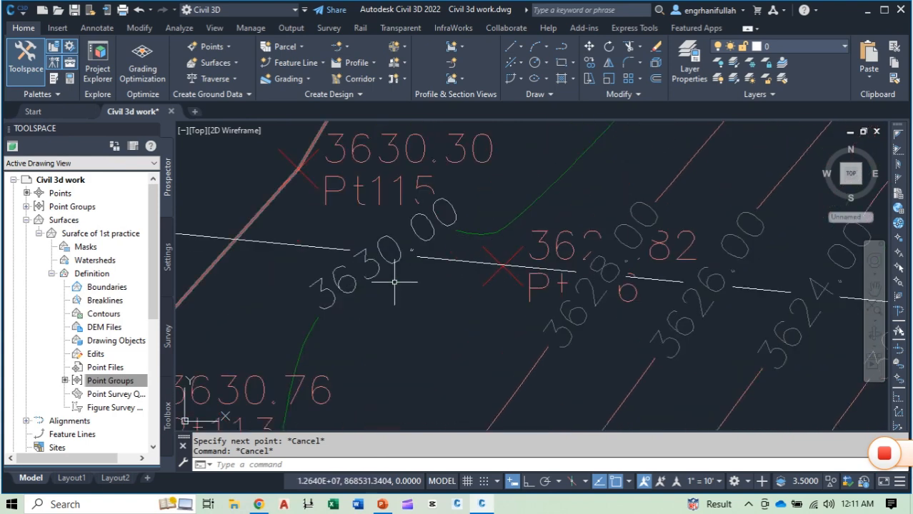
{"action": "left_click", "coordinate": [361, 295]}
{"action": "key", "text": "Escape"}
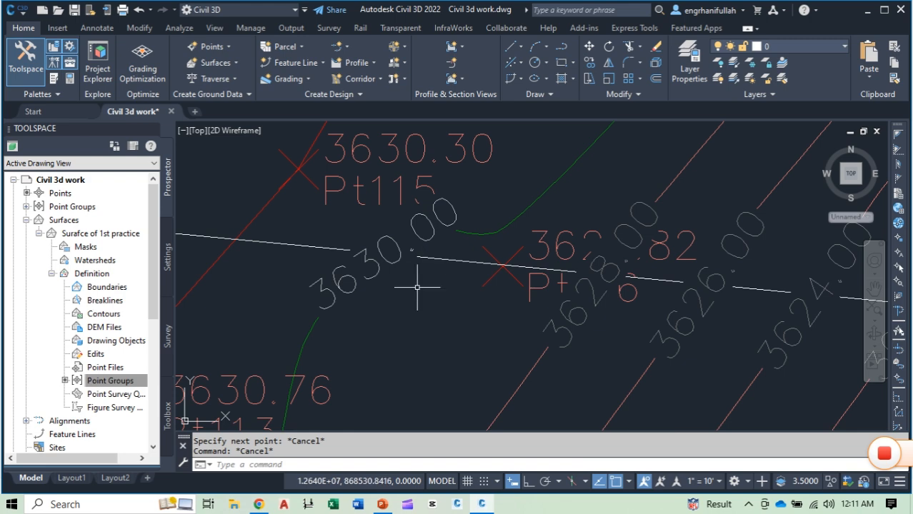
{"action": "mouse_move", "coordinate": [431, 305]}
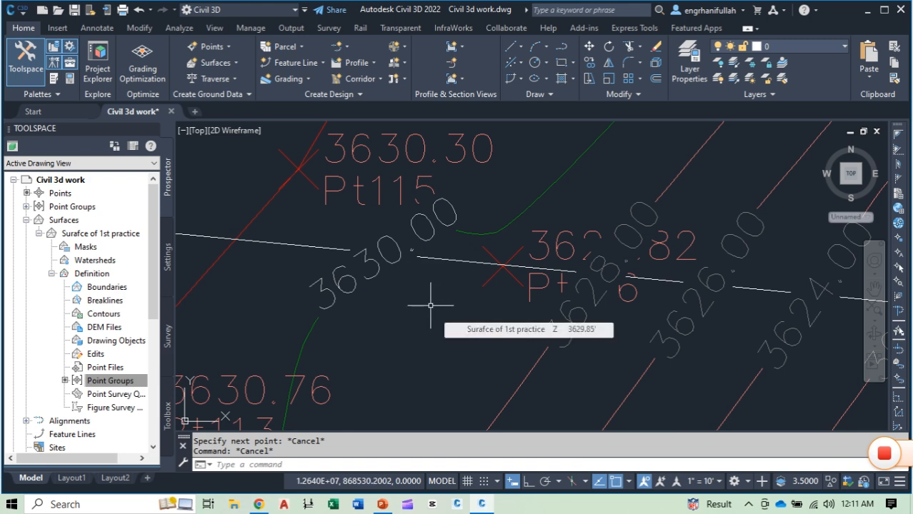
{"action": "mouse_move", "coordinate": [559, 363]}
{"action": "middle_mouse_down"}
{"action": "mouse_move", "coordinate": [481, 324]}
{"action": "mouse_move", "coordinate": [458, 345]}
{"action": "middle_mouse_up"}
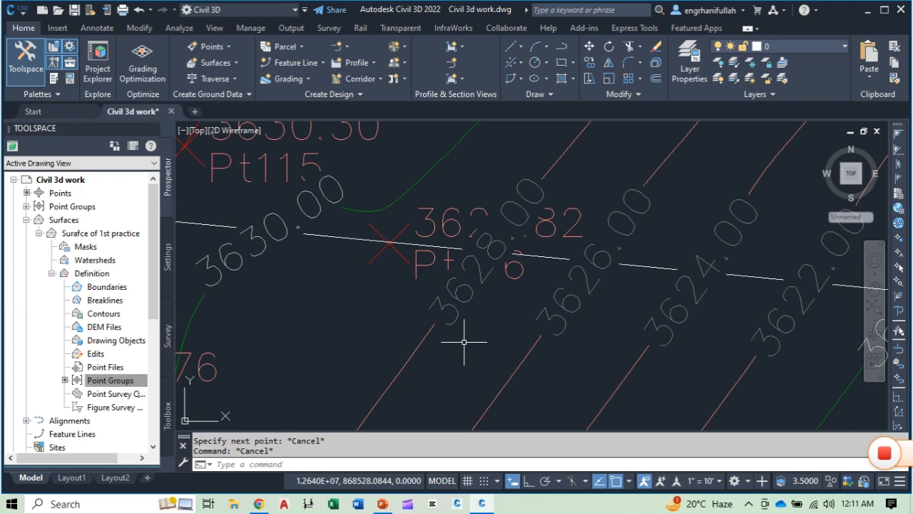
{"action": "scroll", "coordinate": [464, 343], "scroll_direction": "down", "scroll_amount": 2}
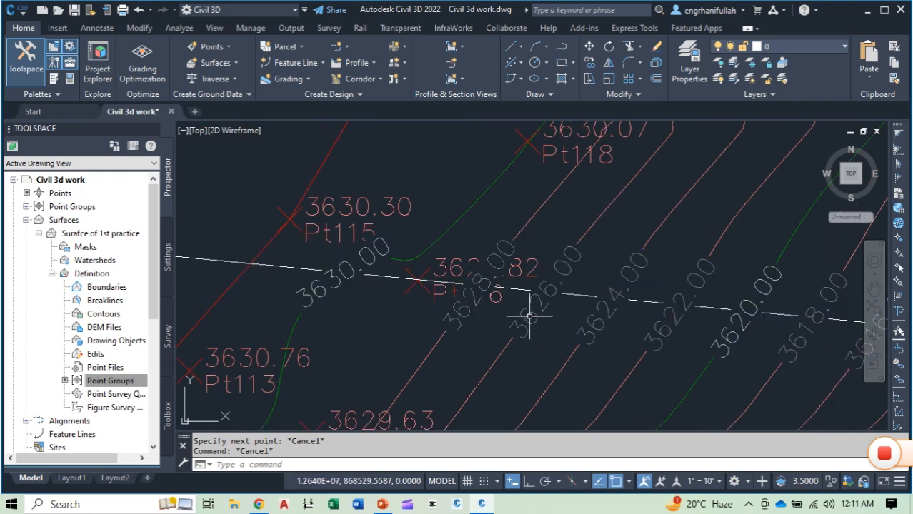
Step: Examine the spacing of the minor contour elevation labels along the contour label line from Pt116 eastward and around Pt118
{"action": "middle_click_drag", "start_coordinate": [636, 358], "coordinate": [405, 314]}
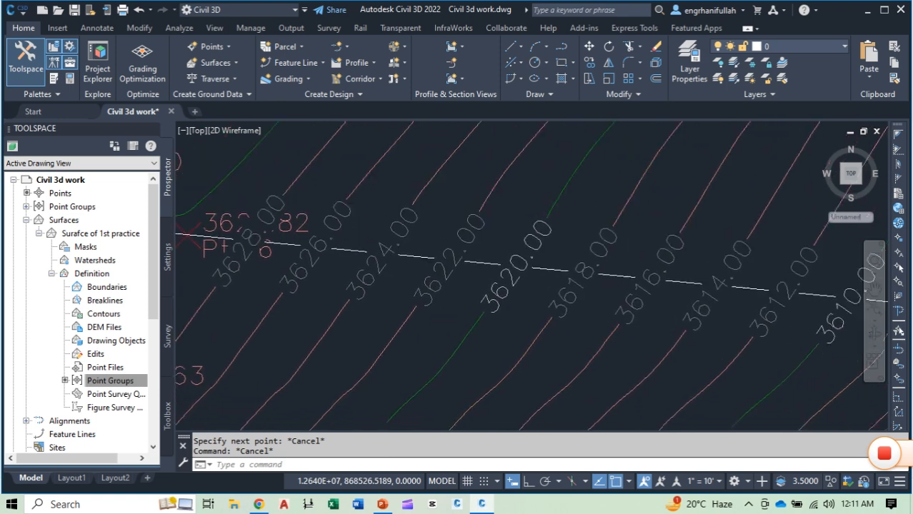
{"action": "middle_click_drag", "start_coordinate": [312, 298], "coordinate": [413, 314]}
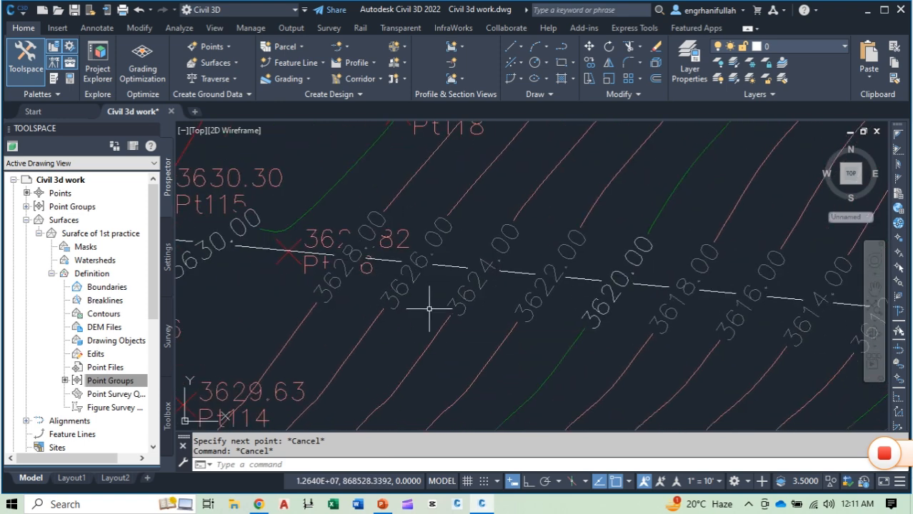
{"action": "mouse_move", "coordinate": [429, 308]}
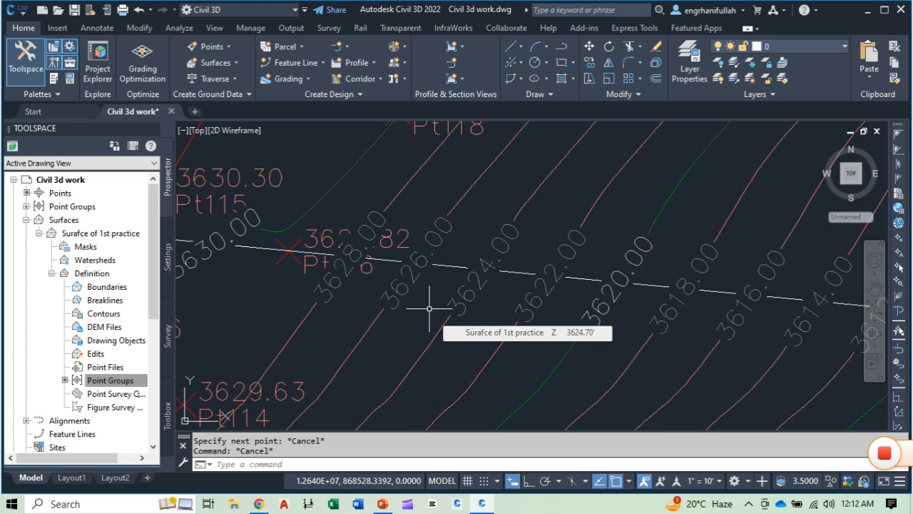
{"action": "scroll", "coordinate": [498, 361], "scroll_direction": "down", "scroll_amount": 4}
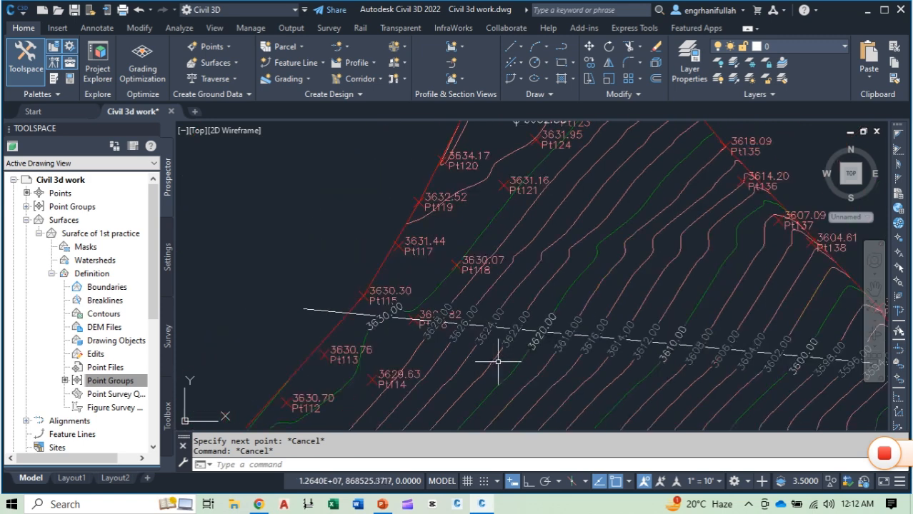
{"action": "middle_click_drag", "start_coordinate": [482, 228], "coordinate": [418, 194]}
{"action": "mouse_move", "coordinate": [417, 197]}
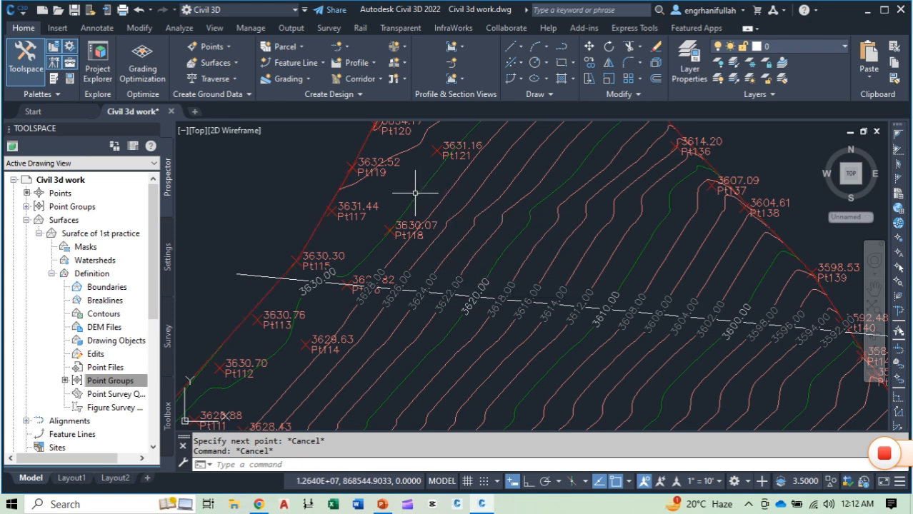
{"action": "scroll", "coordinate": [415, 193], "scroll_direction": "up", "scroll_amount": 2}
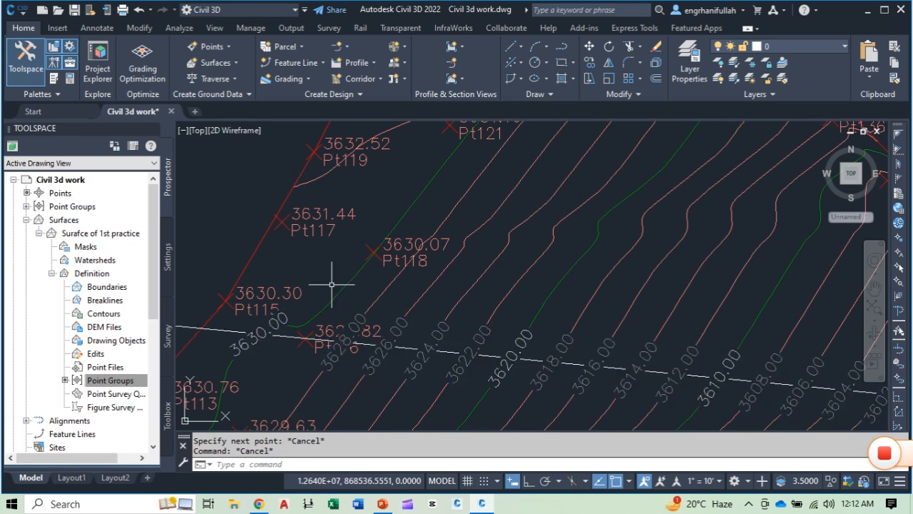
{"action": "mouse_move", "coordinate": [332, 285]}
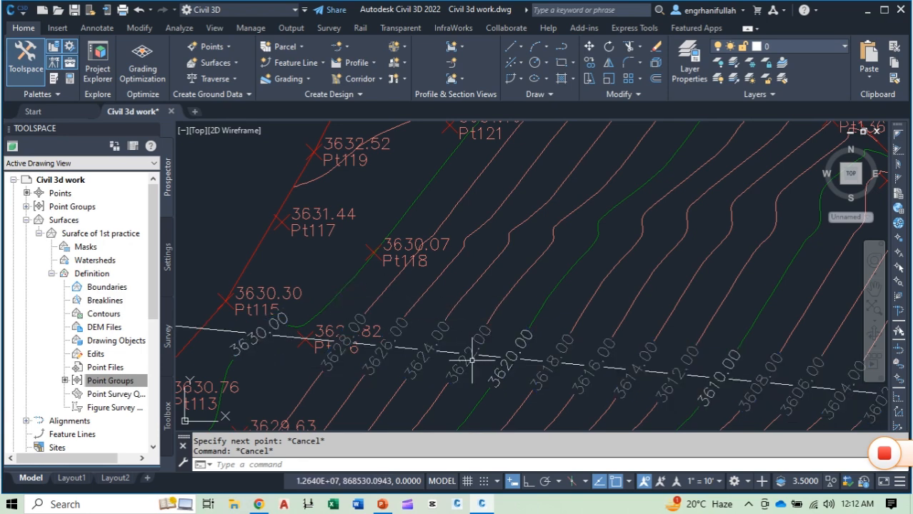
Step: Compare the major contour labels 3620.00 and 3610.00 on the label line to check the major interval
{"action": "left_click", "coordinate": [526, 340]}
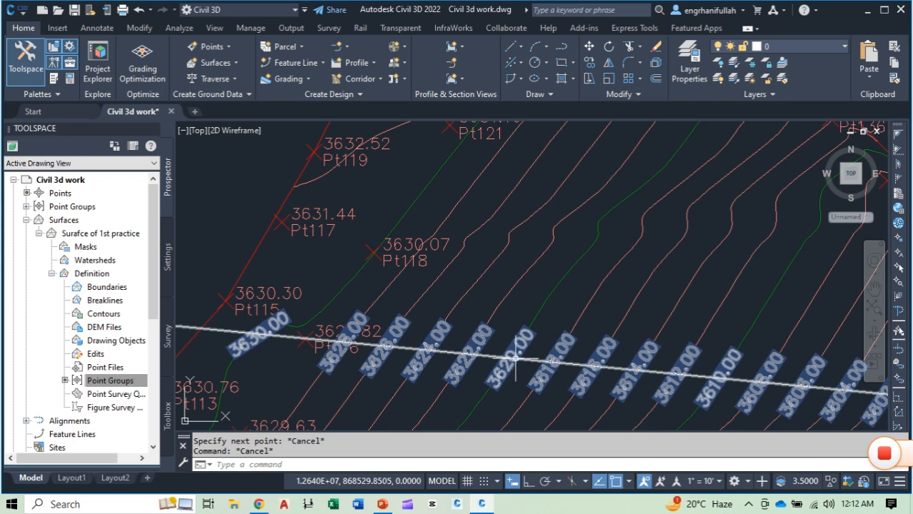
{"action": "key", "text": "Escape"}
{"action": "middle_click_drag", "start_coordinate": [545, 316], "coordinate": [409, 258]}
{"action": "left_click", "coordinate": [602, 294]}
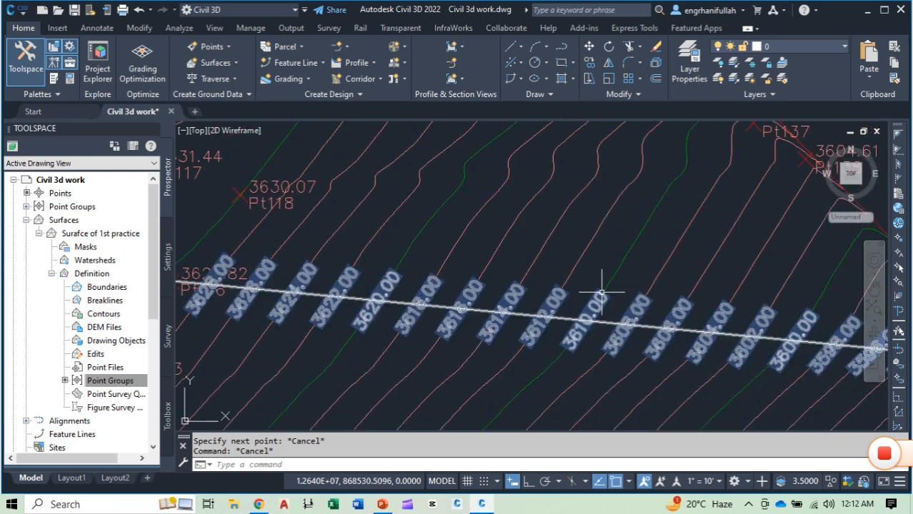
{"action": "key", "text": "Escape"}
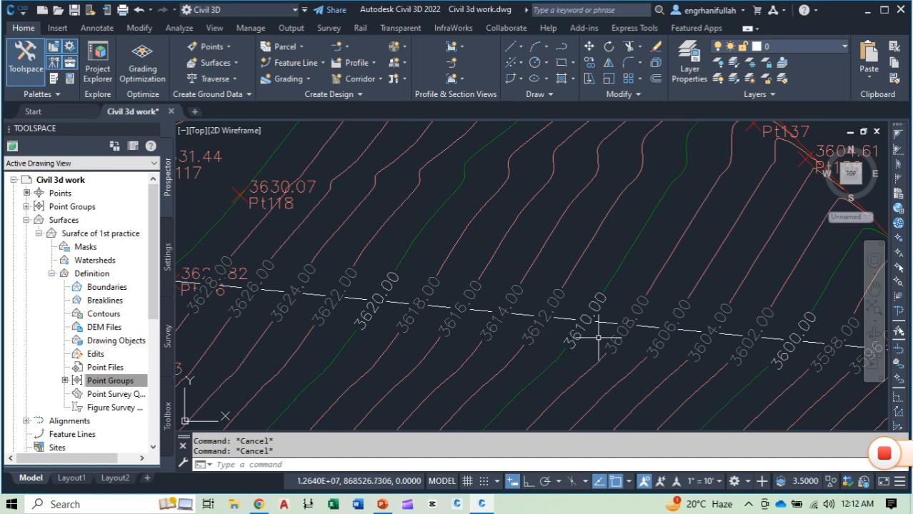
{"action": "scroll", "coordinate": [567, 268], "scroll_direction": "down", "scroll_amount": 4}
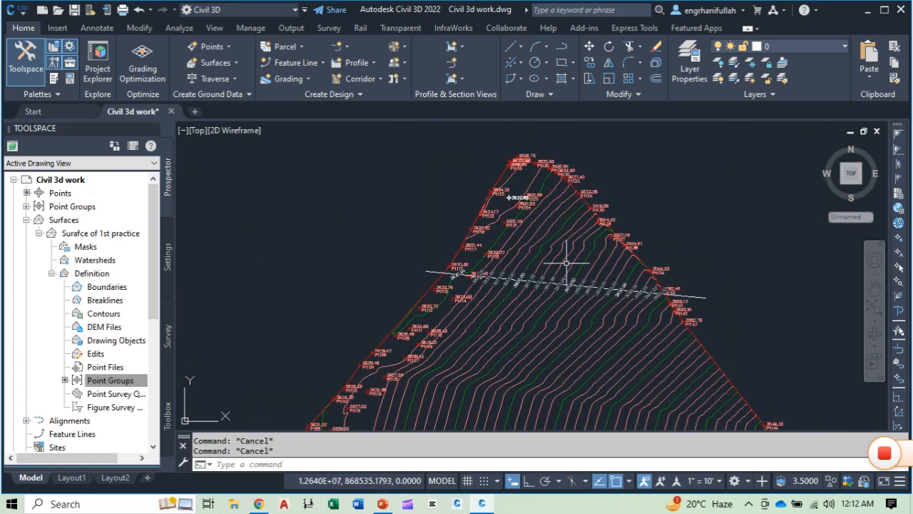
Step: Edit the TIN surface's style, setting the minor contour interval to 1.00' and the major contour interval to 5.00'
{"action": "left_click", "coordinate": [571, 253]}
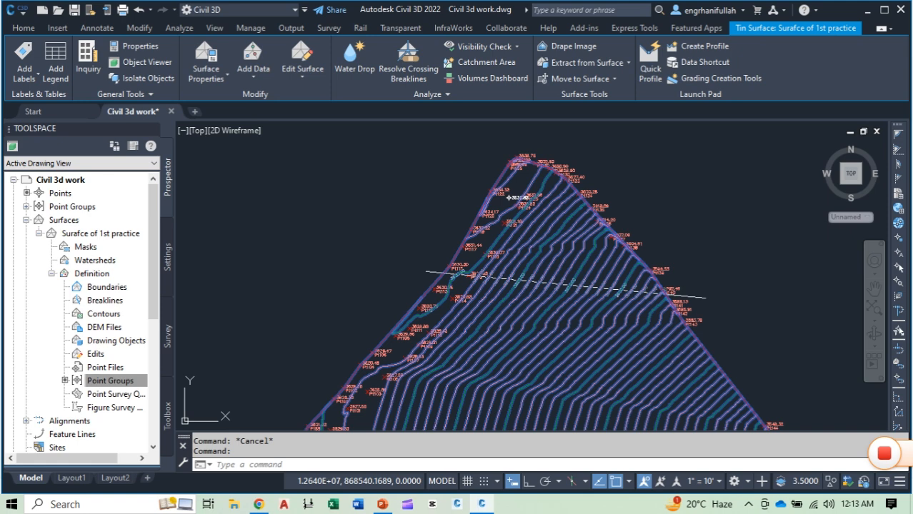
{"action": "right_click", "coordinate": [572, 255]}
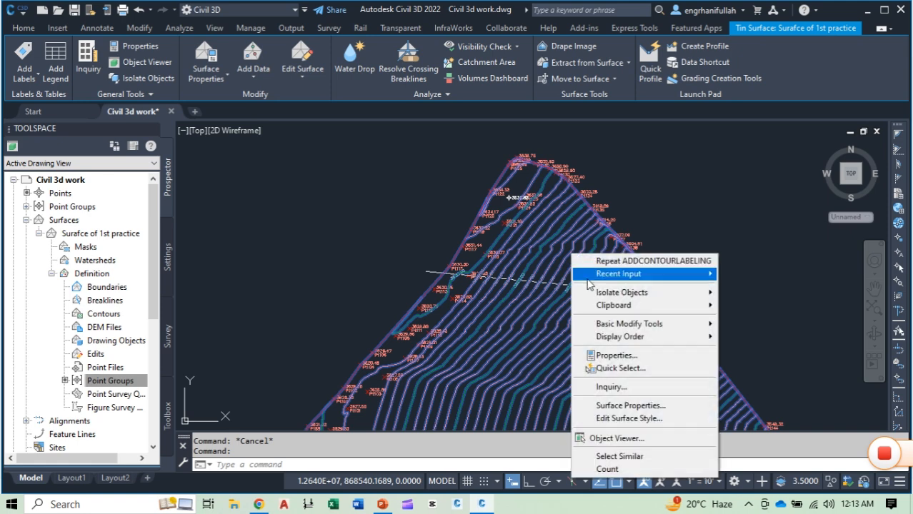
{"action": "left_click", "coordinate": [628, 421]}
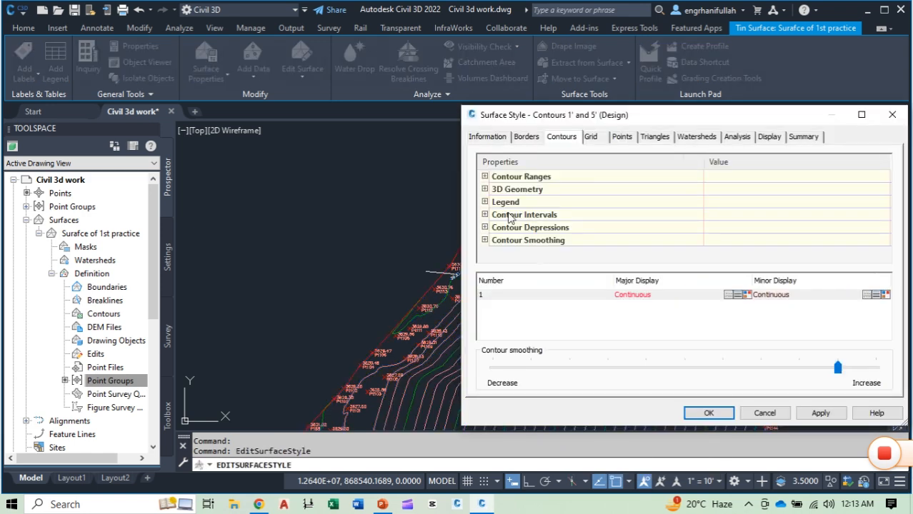
{"action": "left_click", "coordinate": [485, 215]}
{"action": "left_click", "coordinate": [485, 215]}
{"action": "left_click", "coordinate": [486, 215]}
{"action": "left_click", "coordinate": [736, 240]}
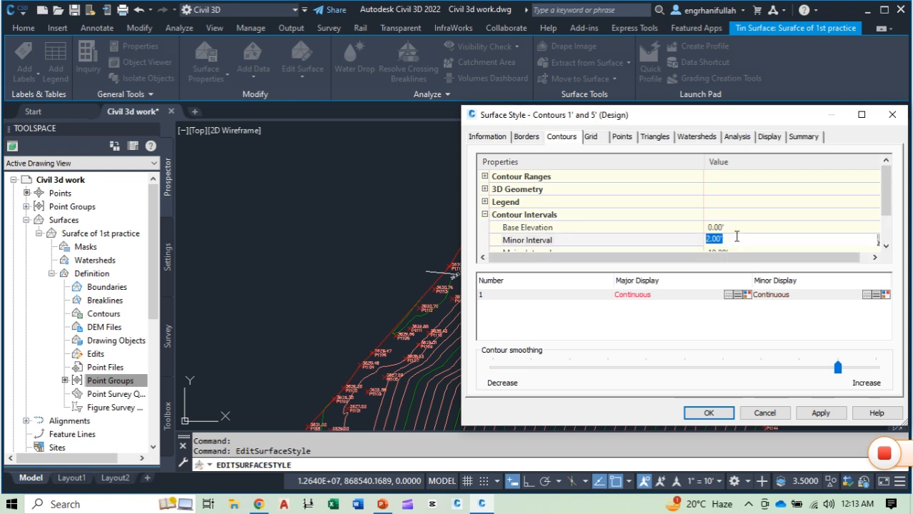
{"action": "scroll", "coordinate": [741, 244], "scroll_direction": "down", "scroll_amount": 1}
{"action": "left_click", "coordinate": [741, 215]}
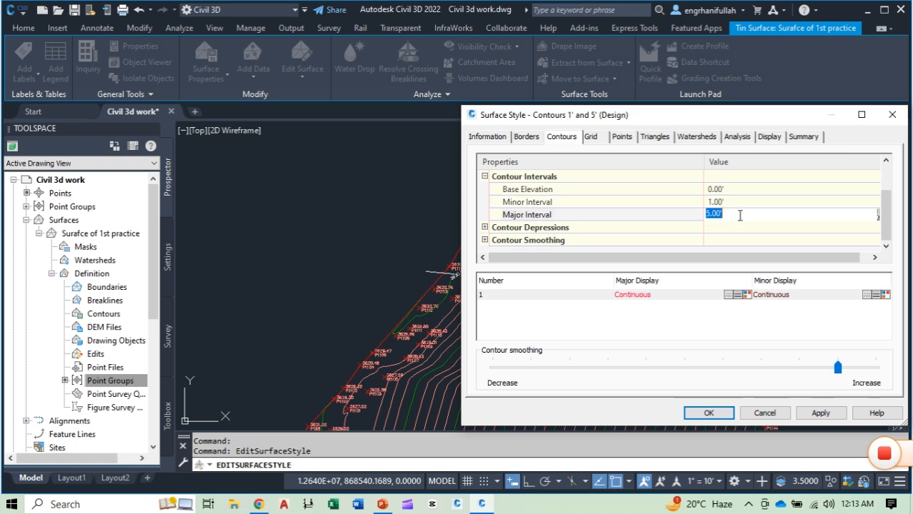
{"action": "left_click", "coordinate": [814, 414]}
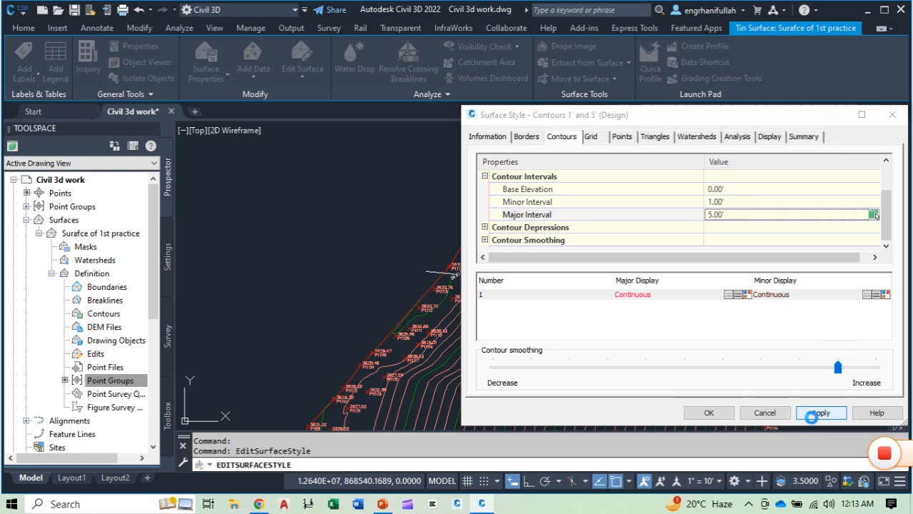
{"action": "left_click", "coordinate": [709, 413]}
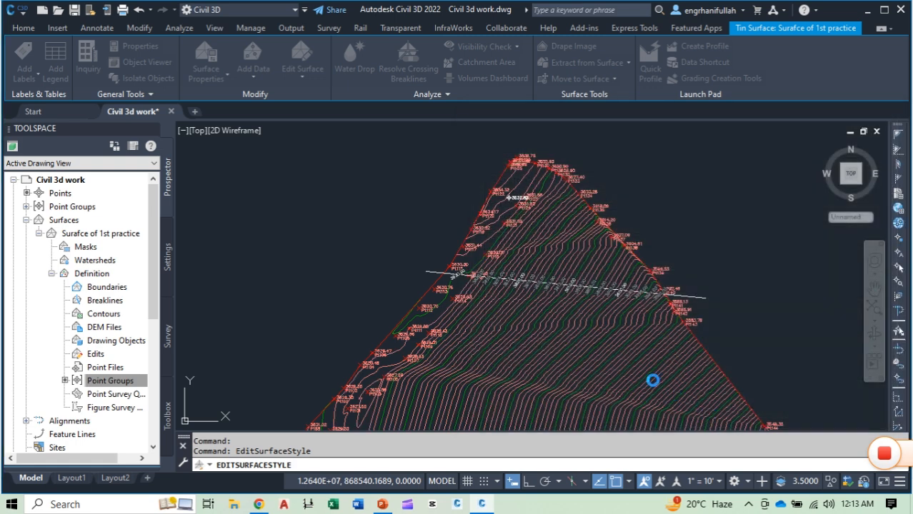
{"action": "key", "text": "Escape"}
{"action": "scroll", "coordinate": [480, 278], "scroll_direction": "up", "scroll_amount": 6}
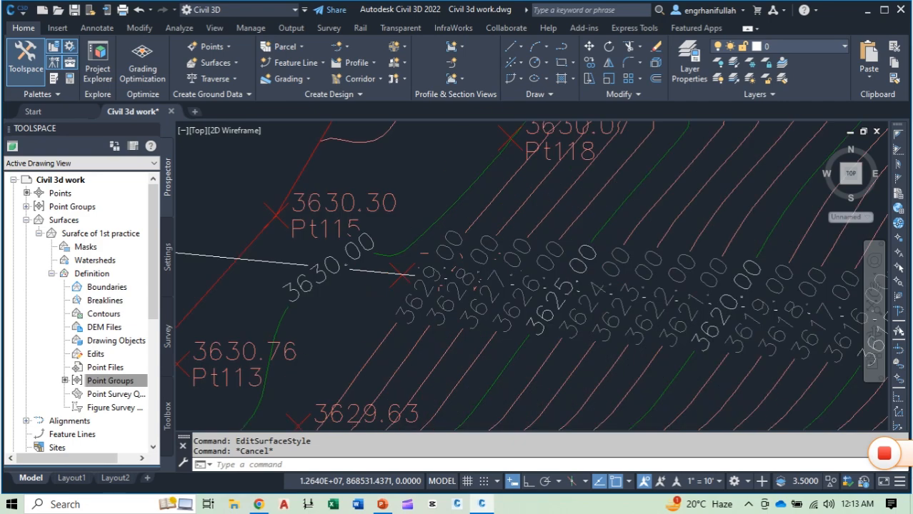